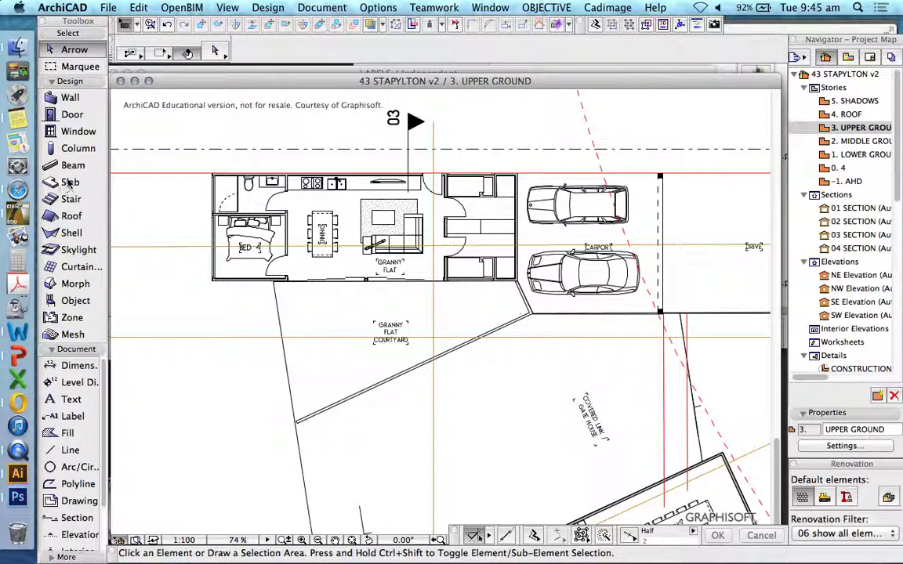
- Give the Wall tool defaults a Basic RMD_BRICK structure, thickness 1 and height 3000
left_click(69, 96)
left_click(213, 51)
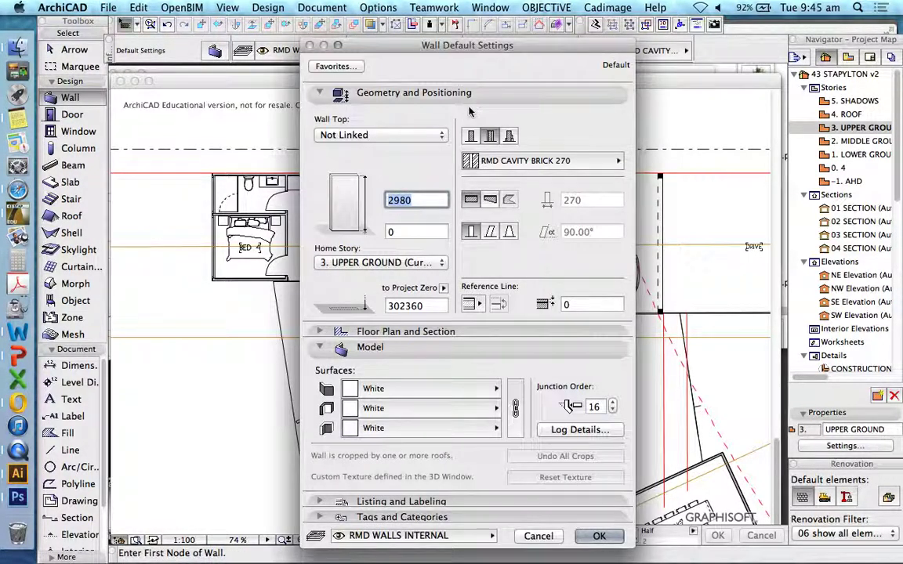
left_click(471, 135)
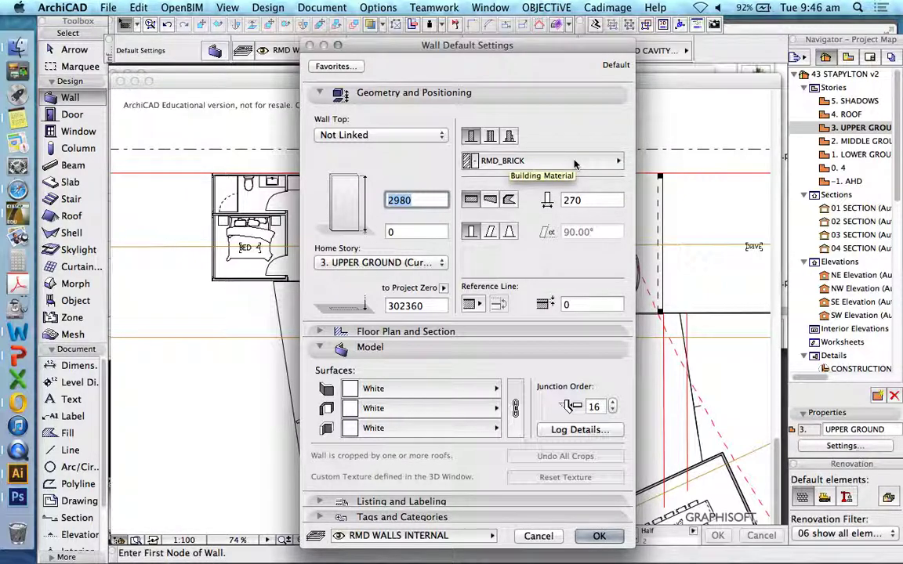
double_click(565, 200)
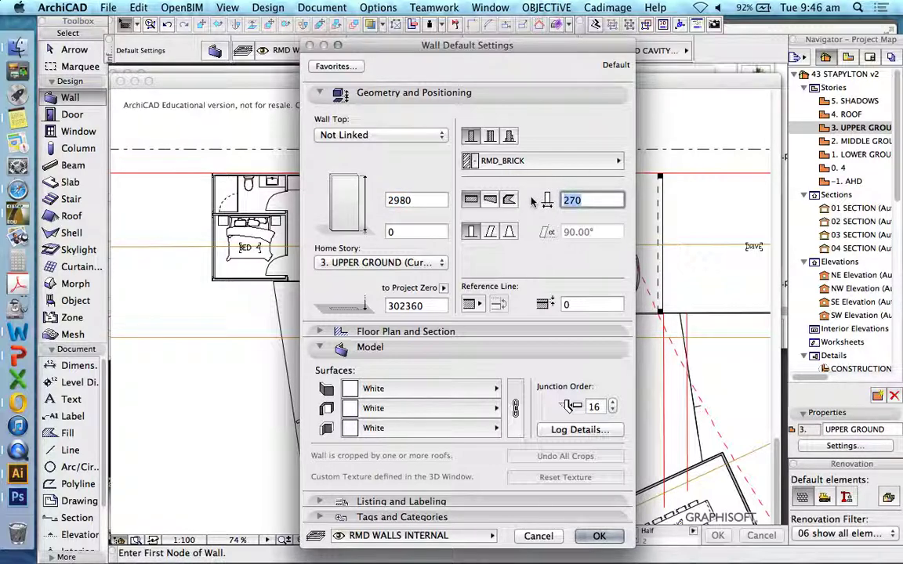
key("BackSpace")
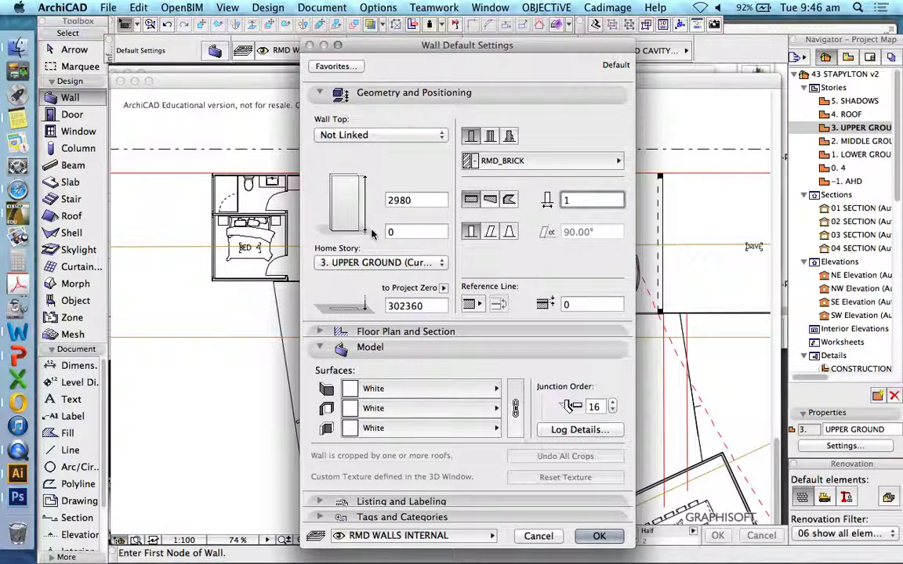
double_click(427, 200)
type("3000")
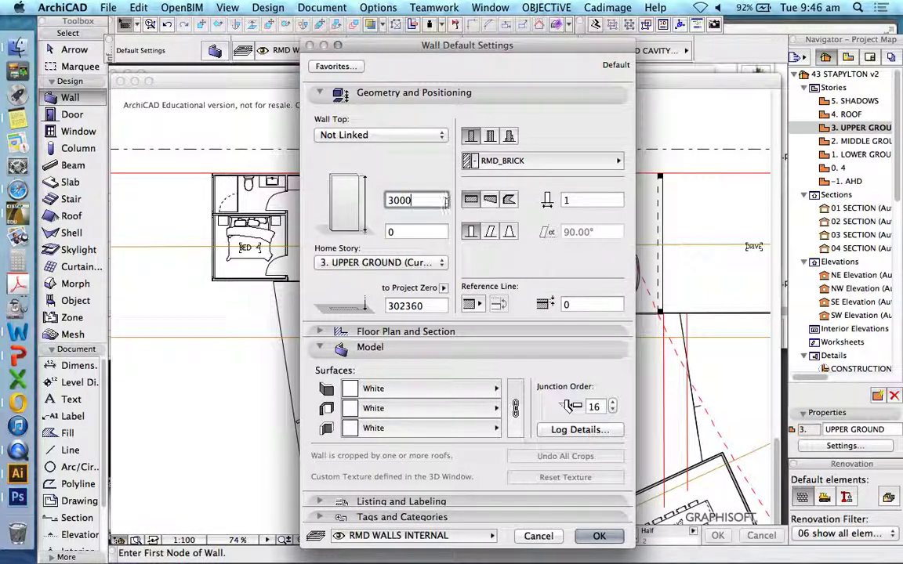
left_click(595, 535)
scroll(307, 362, "up", 3)
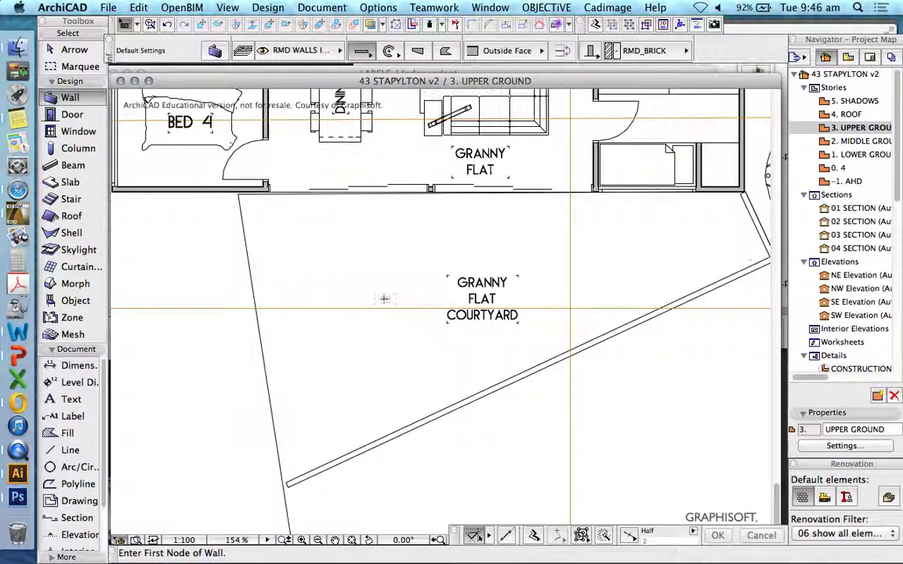
scroll(386, 296, "up", 2)
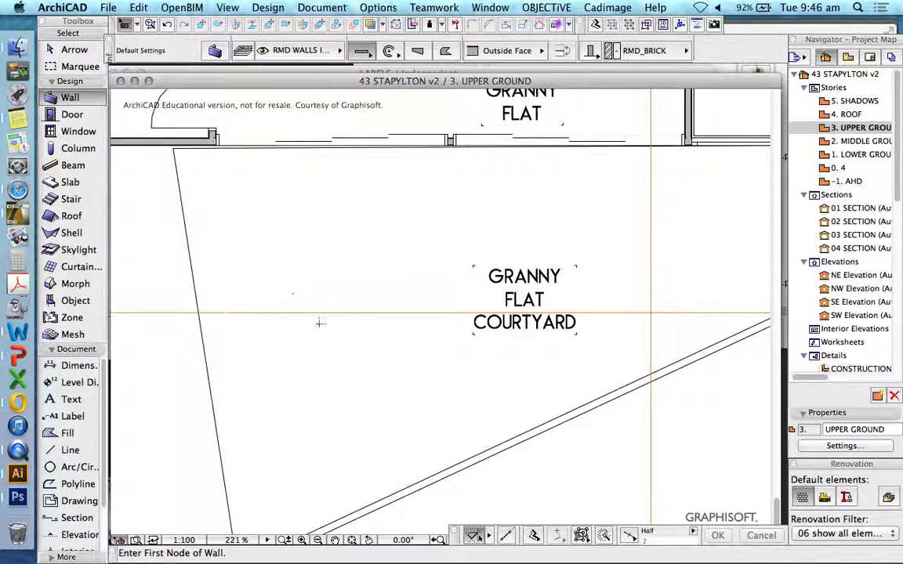
scroll(317, 369, "down", 3)
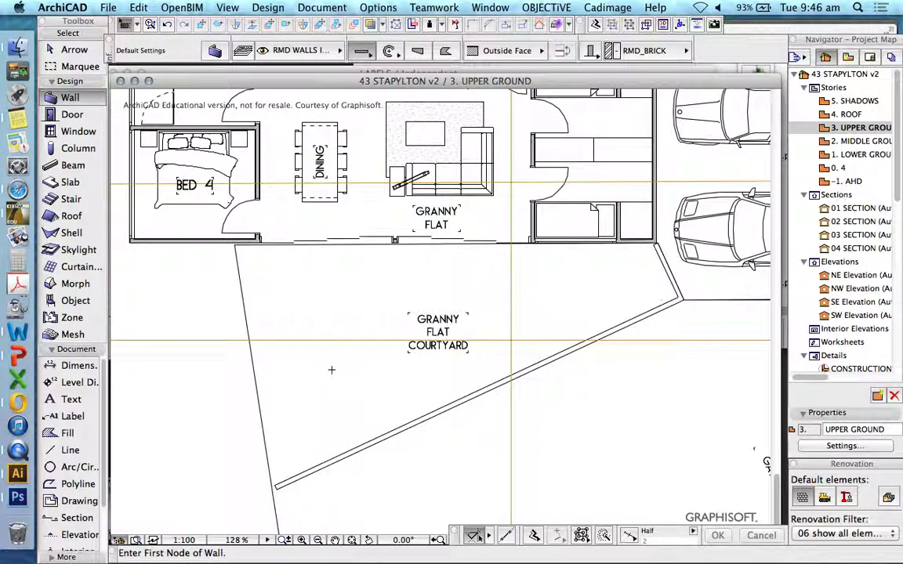
scroll(335, 263, "down", 2)
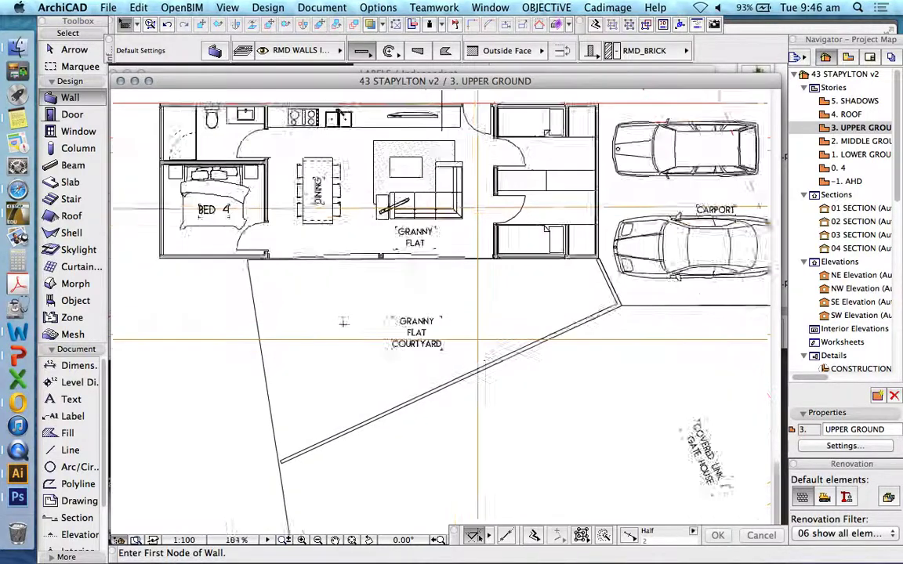
scroll(346, 321, "up", 3)
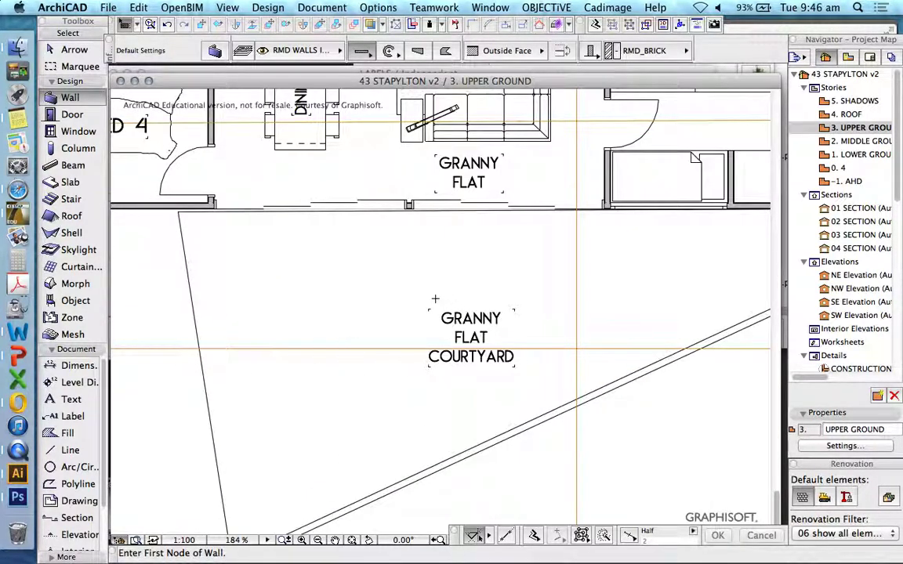
- Draw a 2000-long wall starting in the Granny Flat courtyard
left_click(272, 359)
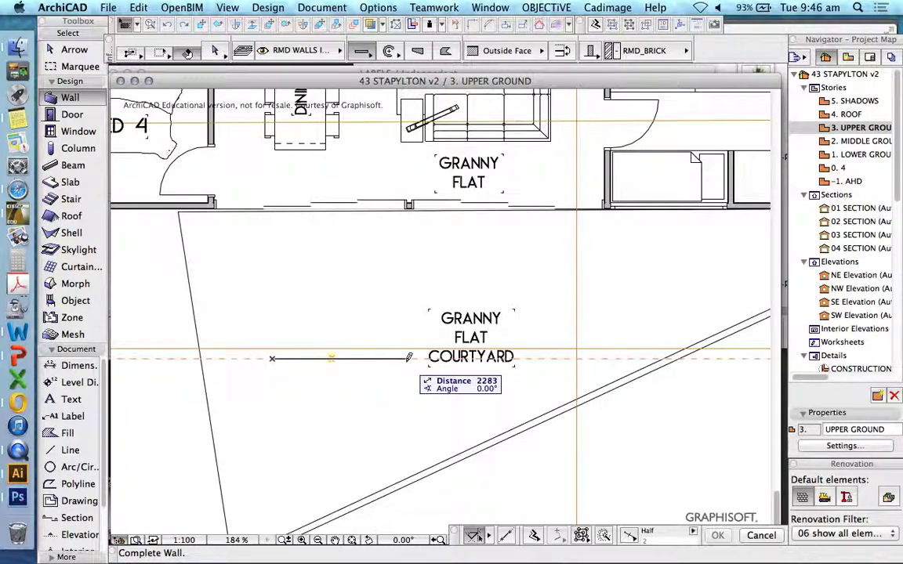
key("Tab")
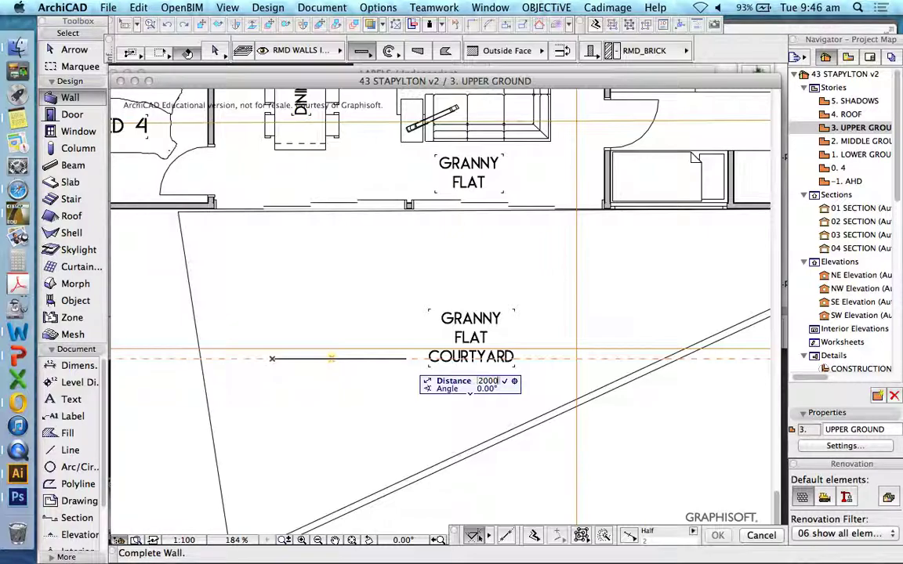
key("Return")
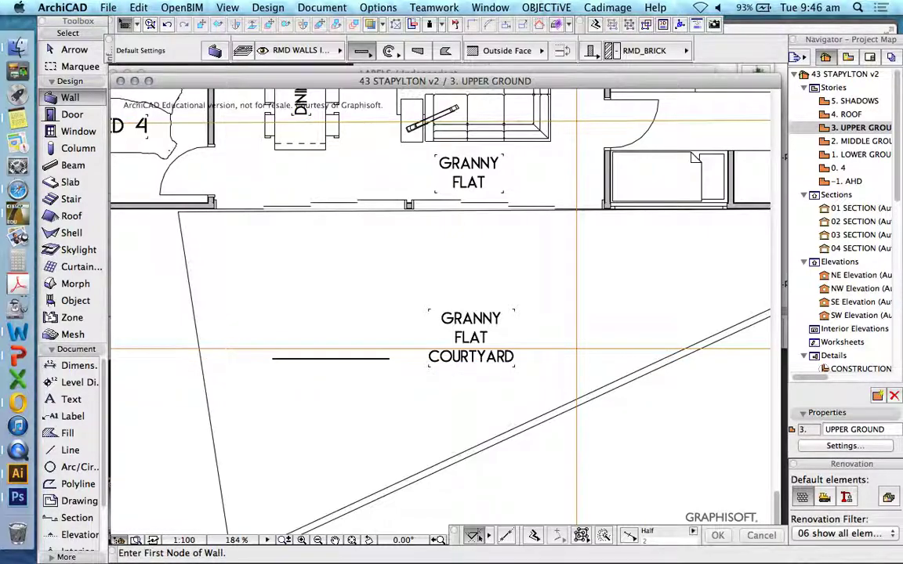
key("Escape")
- Lower the new courtyard wall's base offset to -720
left_click(329, 359)
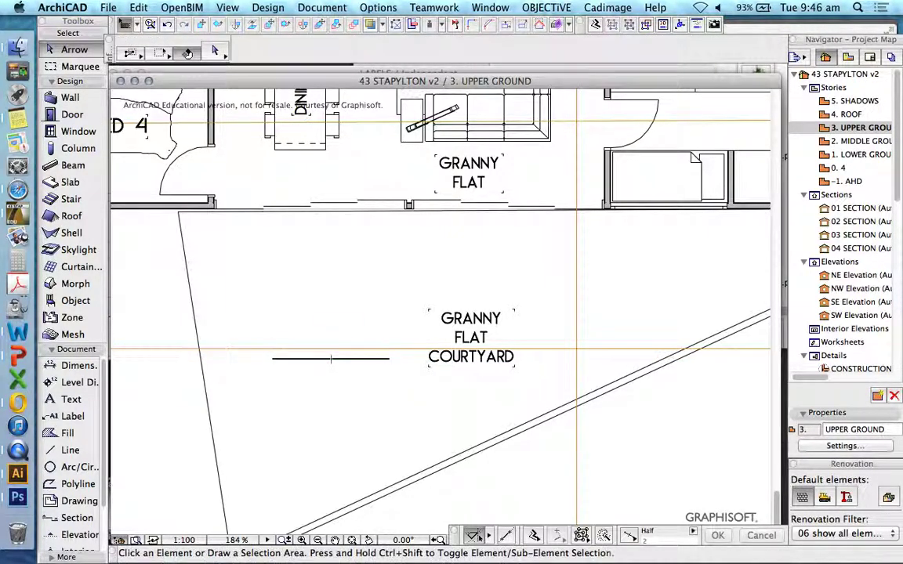
left_click(352, 157)
key("super+t")
key("Escape")
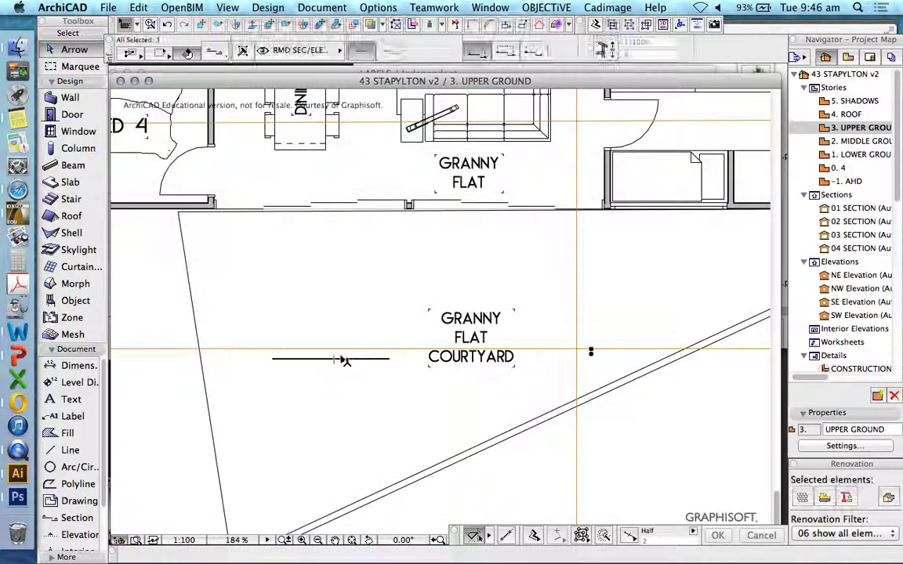
key("Escape")
left_click(310, 358)
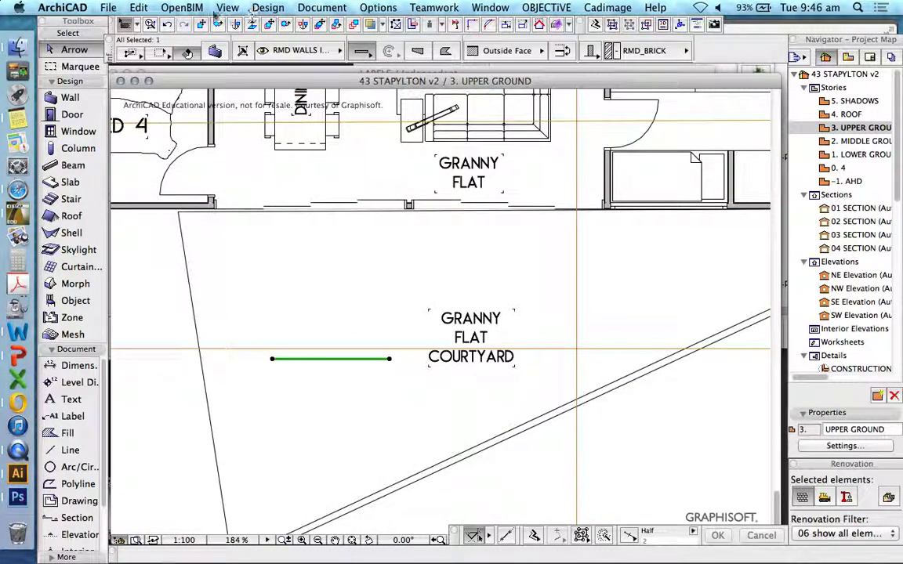
key("super+t")
key("Tab")
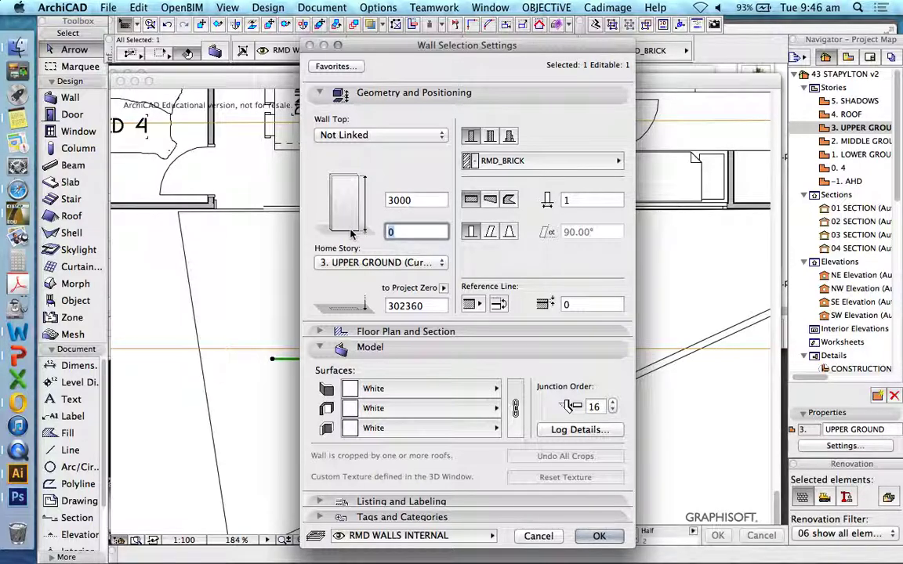
type("-720")
key("Return")
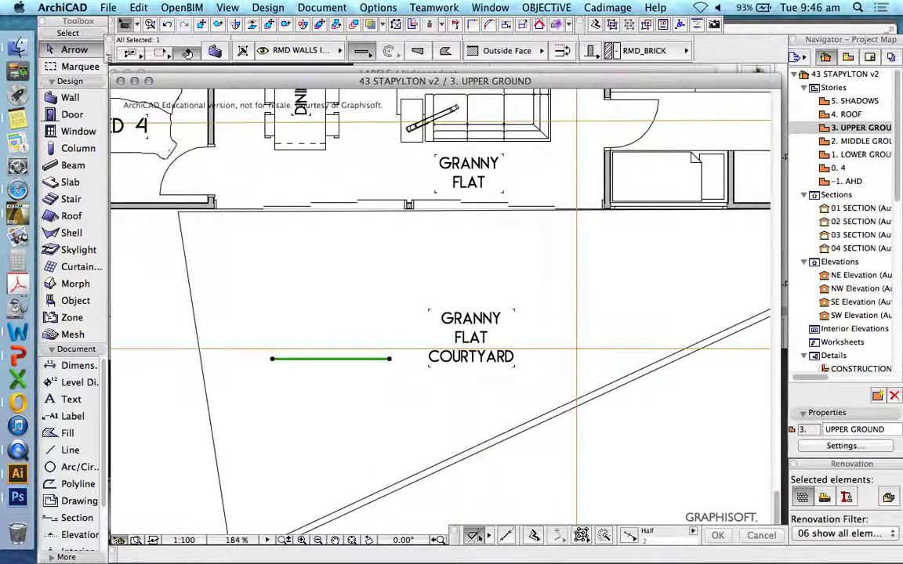
key("Escape")
scroll(305, 268, "down", 5)
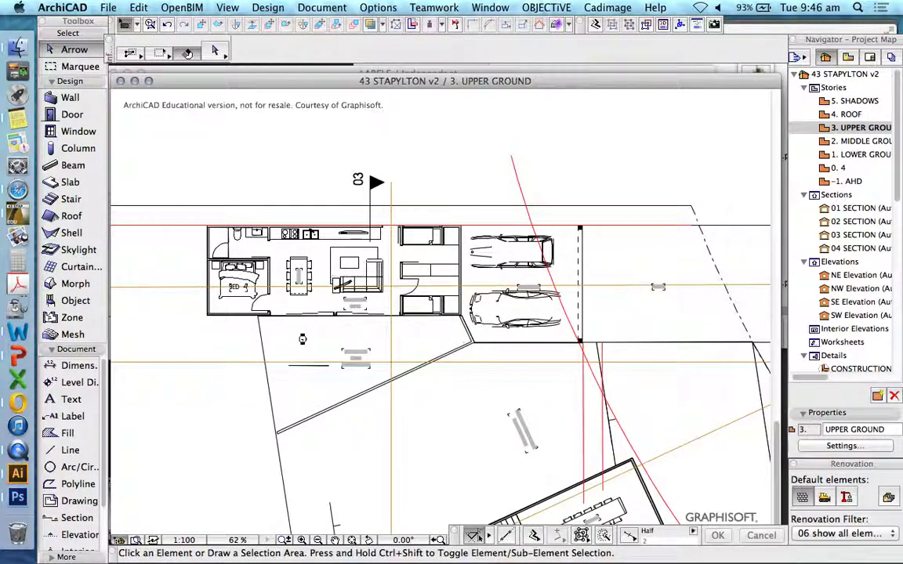
- Show the selected courtyard wall in the 3D window and orbit around to inspect it
right_click(284, 155)
left_click(455, 355)
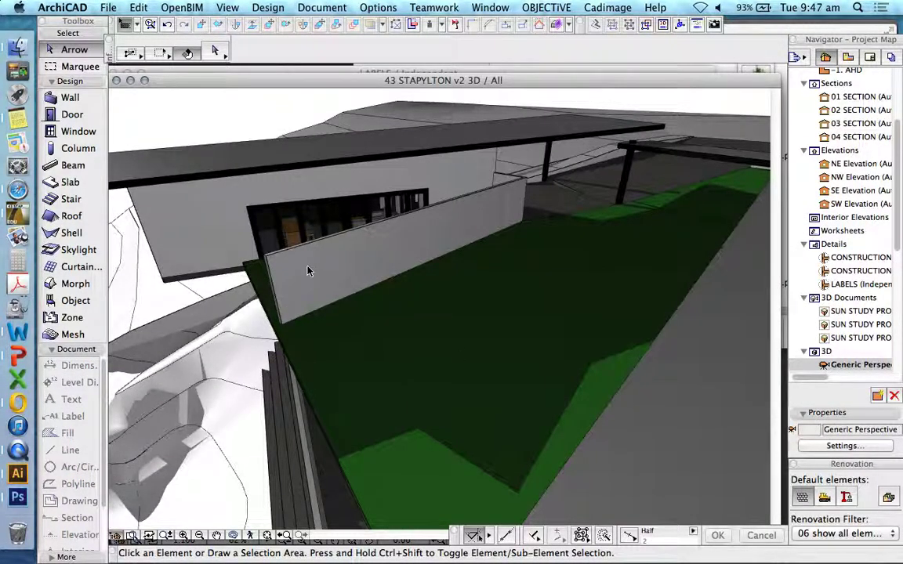
middle_click_drag(214, 211, 296, 241, "shift")
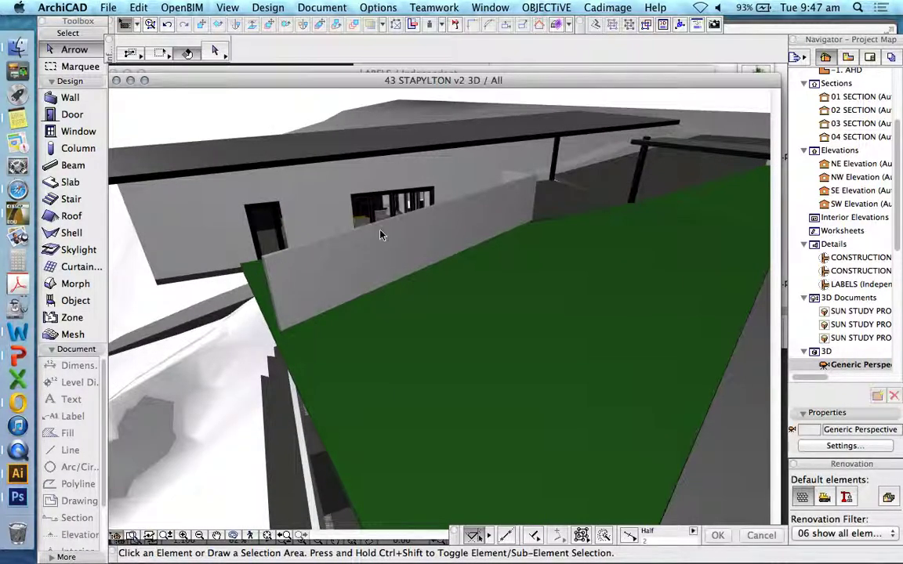
middle_click_drag(531, 182, 505, 179, "shift")
middle_click_drag(304, 168, 290, 219, "shift")
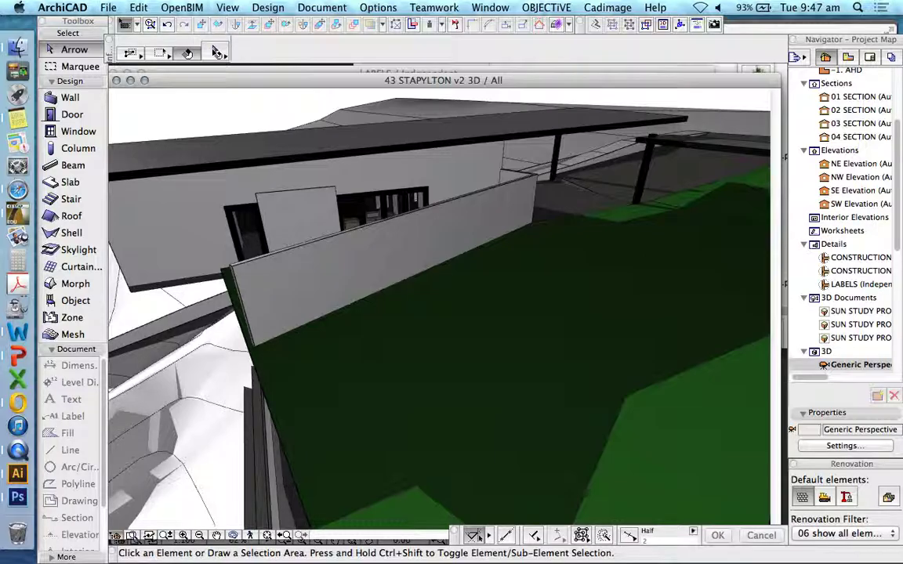
left_click(217, 53)
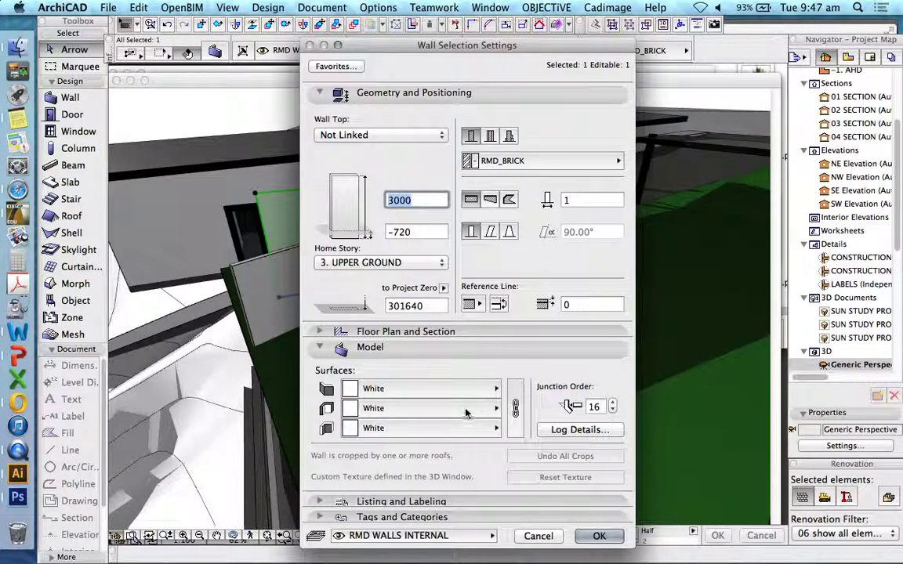
- Set the courtyard wall's surface material to Blue and orbit out to see the whole house
left_click(391, 407)
scroll(528, 278, "up", 15)
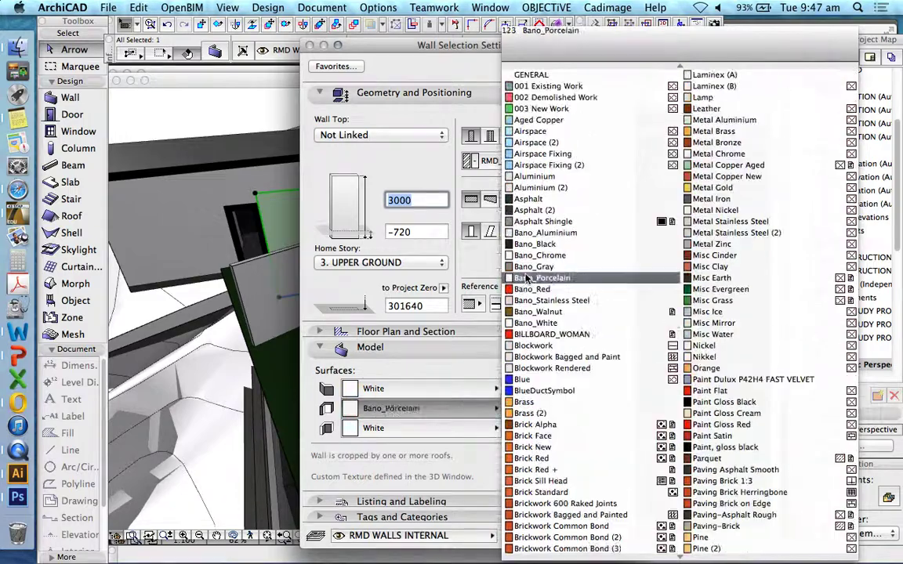
left_click(524, 379)
left_click(590, 534)
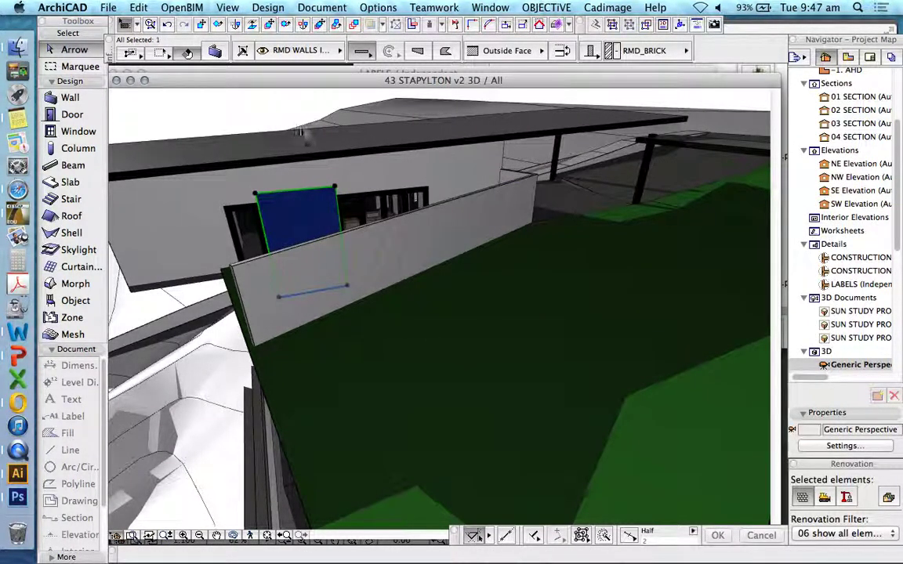
left_click(232, 535)
left_click_drag(235, 235, 331, 293)
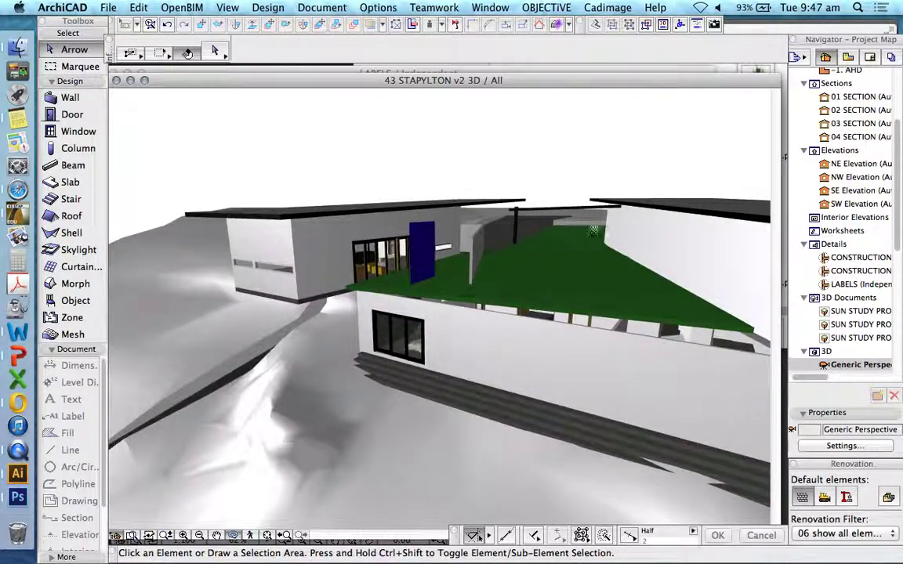
- Fly through the glass doors into the room and turn to face the window wall
left_click_drag(352, 242, 352, 242)
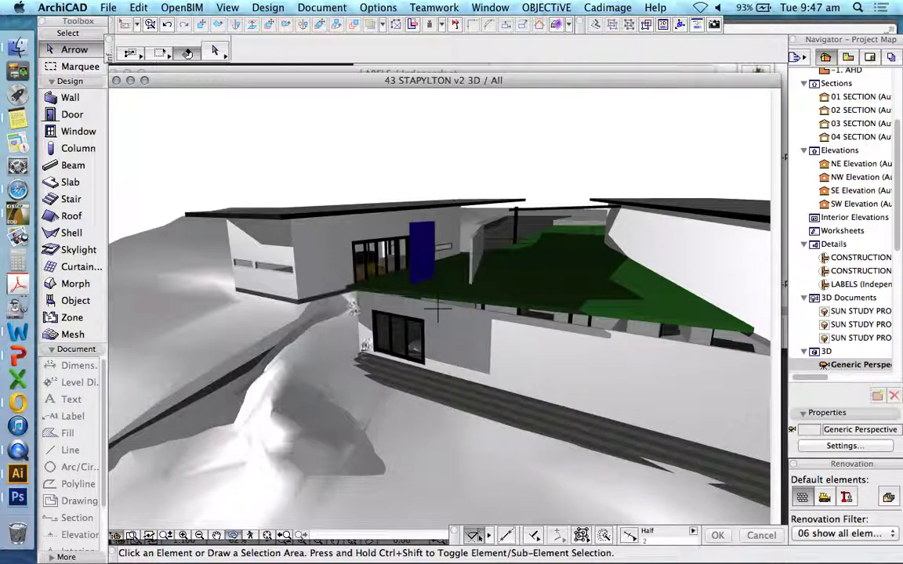
left_click(251, 536)
key("Return")
key("Up")
key("Up")
key("Up")
key("Up")
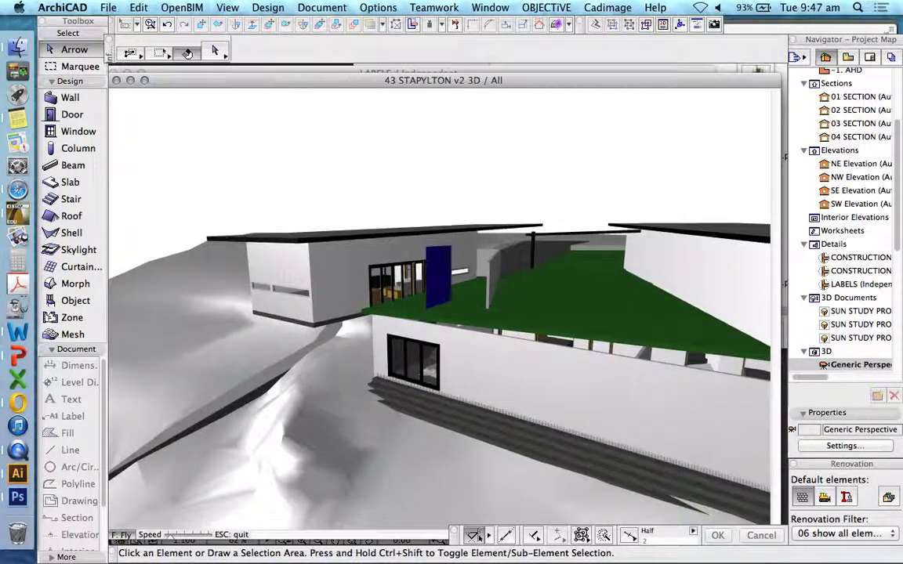
key("Up")
key("Up")
key("Up")
key("Up")
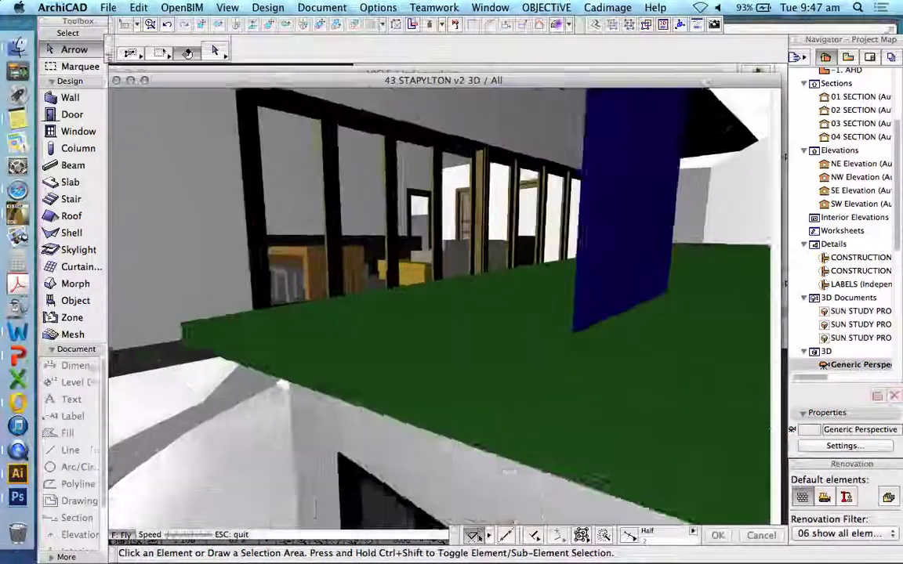
key("Left")
key("Left")
key("Left")
key("Left")
key("Left")
key("Left")
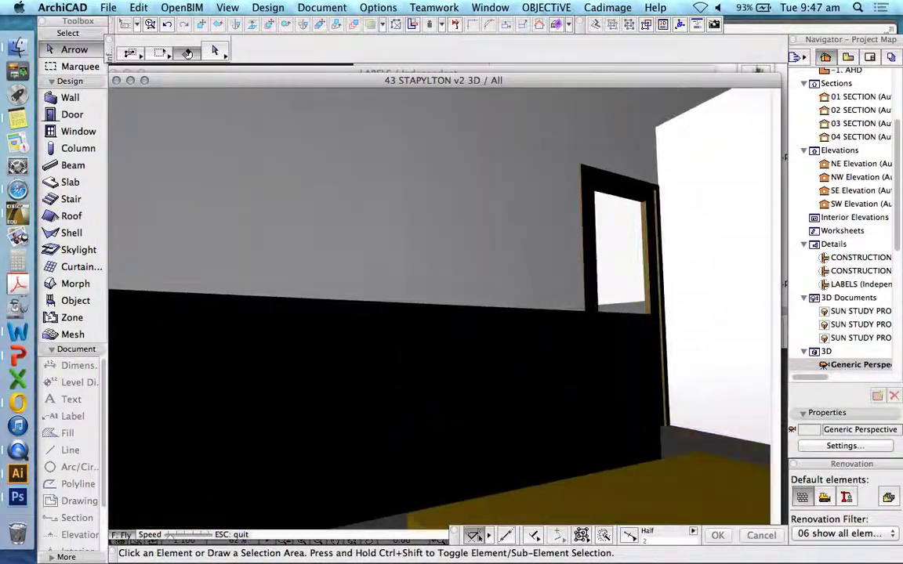
key("Left")
key("Left")
key("Left")
key("Left")
key("Left")
key("Left")
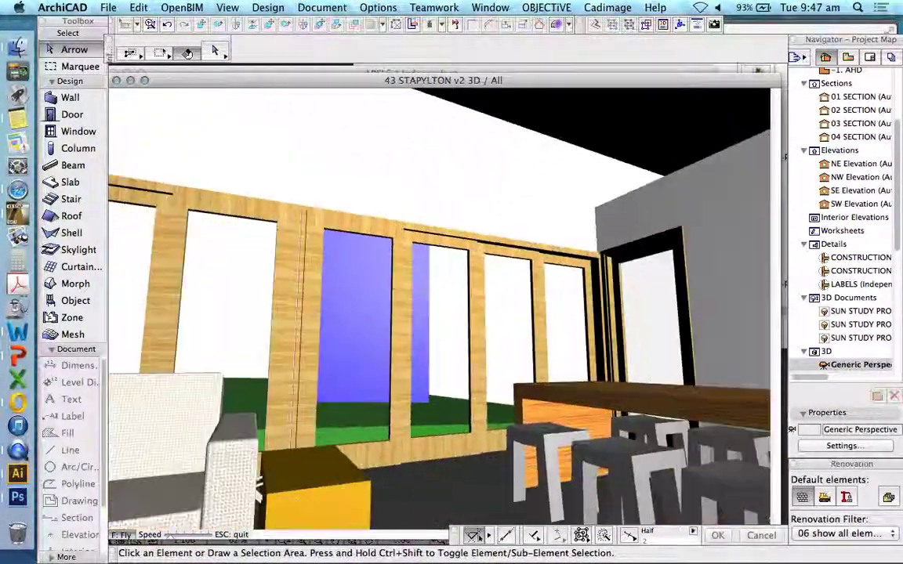
key("Left")
key("Left")
key("Left")
key("Left")
key("Left")
key("Left")
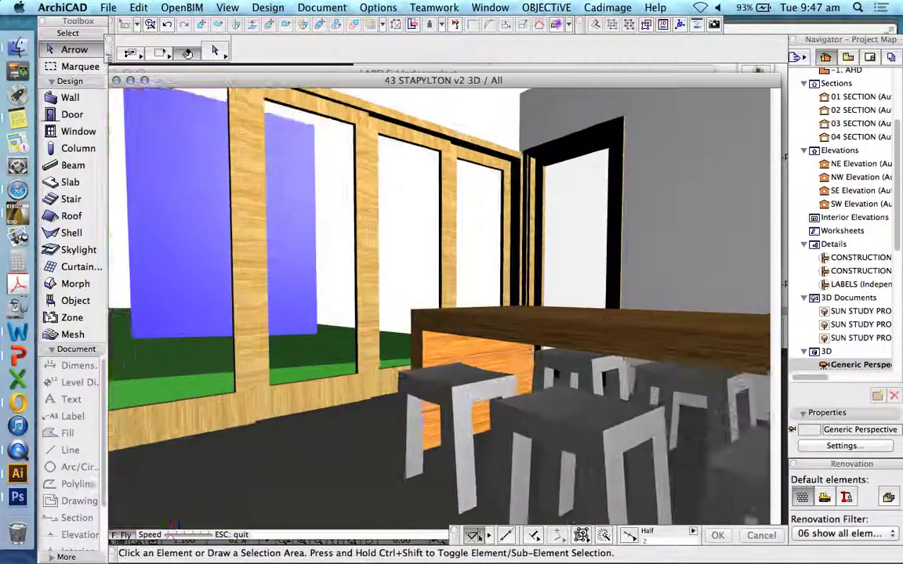
key("Left")
key("Left")
key("Left")
key("Left")
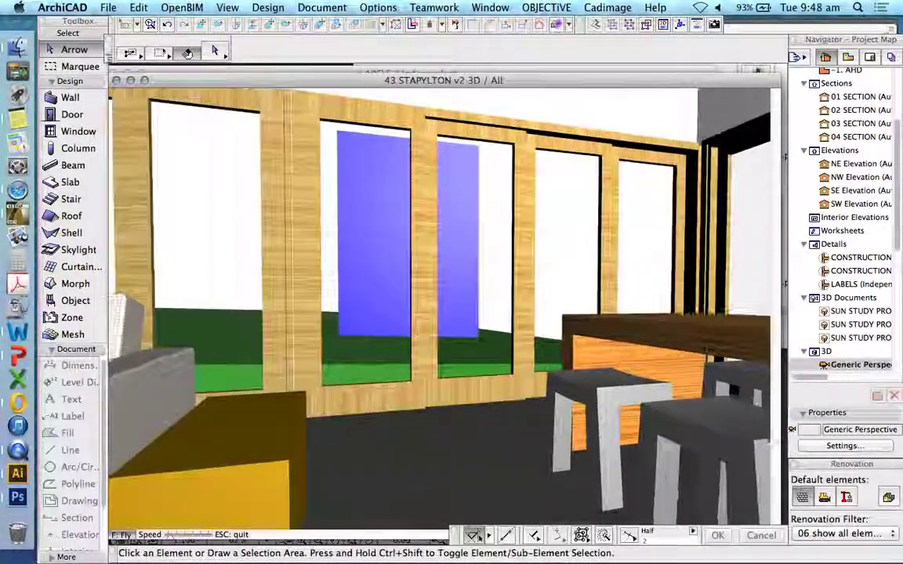
key("Right")
key("Right")
key("Right")
key("Right")
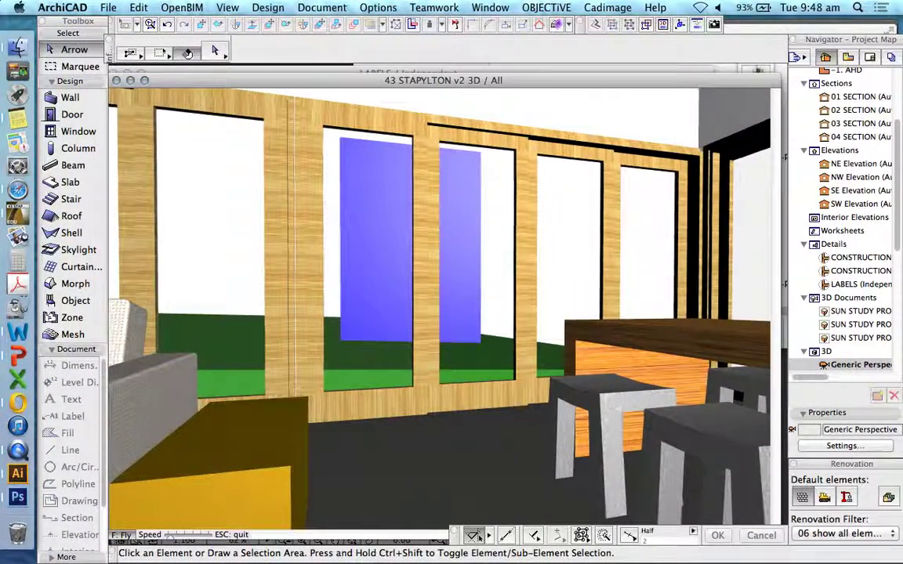
key("Right")
key("Right")
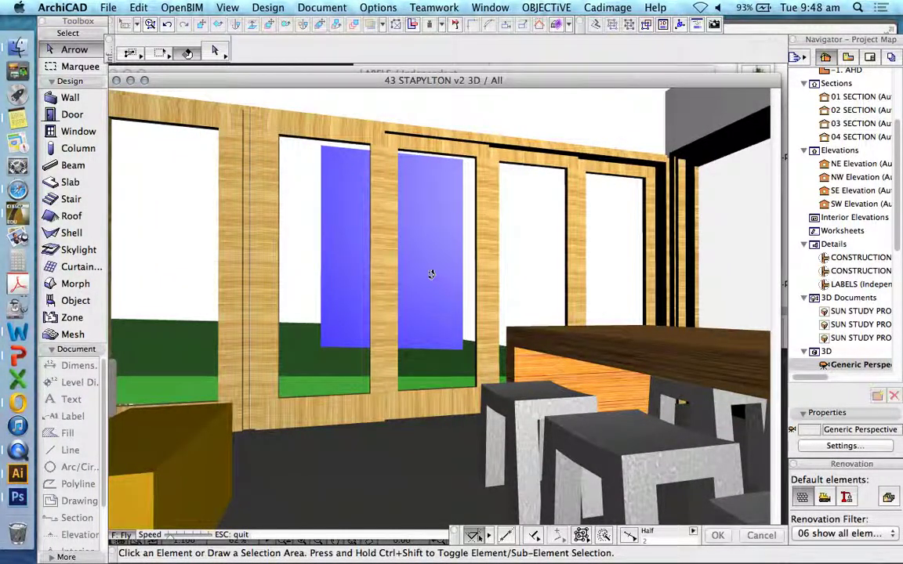
key("Escape")
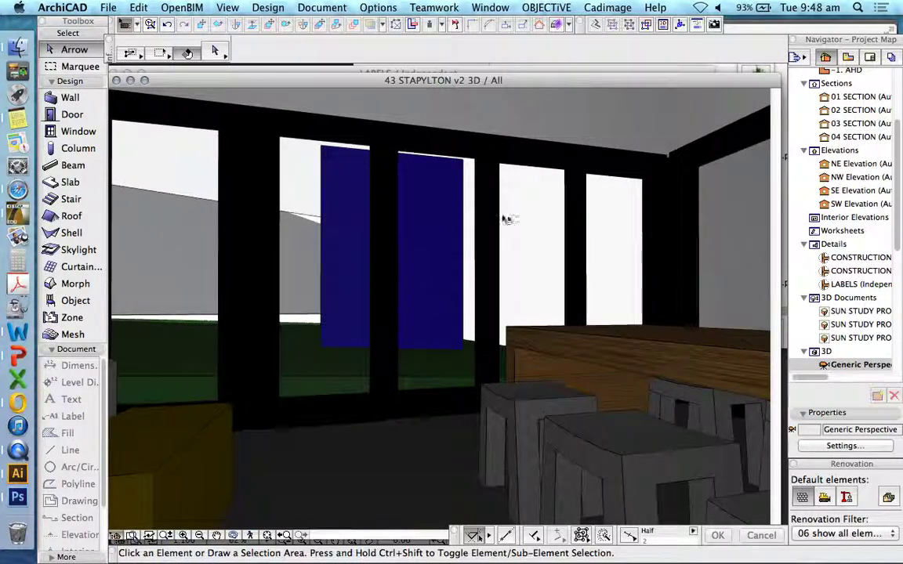
- Orbit the view to frame the window wall with the blue panels outside
middle_click_drag(464, 173, 289, 226, "shift")
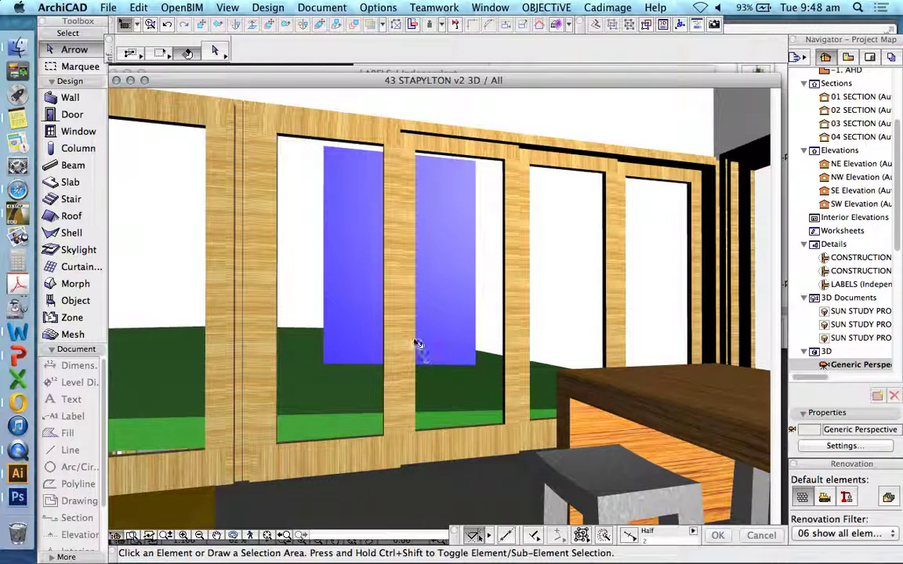
middle_click_drag(509, 230, 488, 223, "shift")
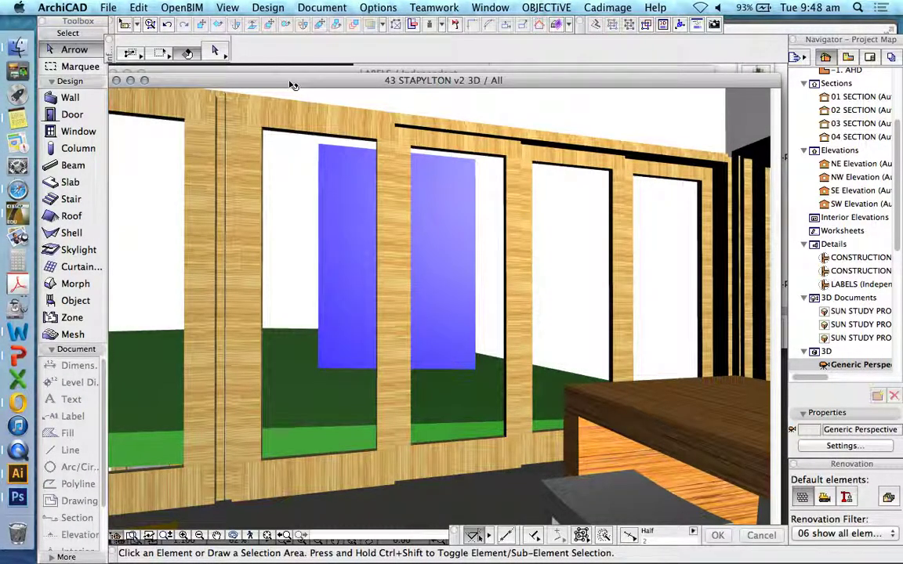
scroll(816, 182, "up", 3)
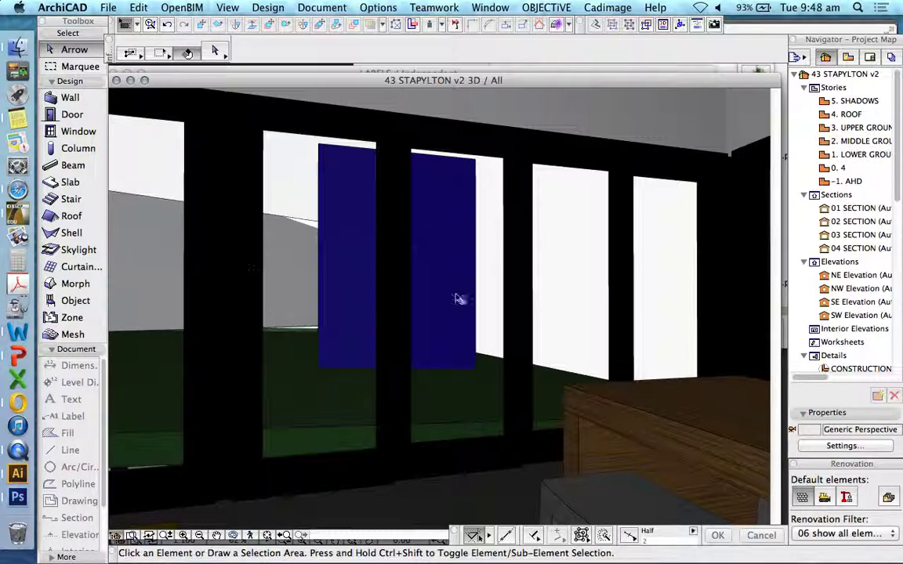
mouse_move(327, 189)
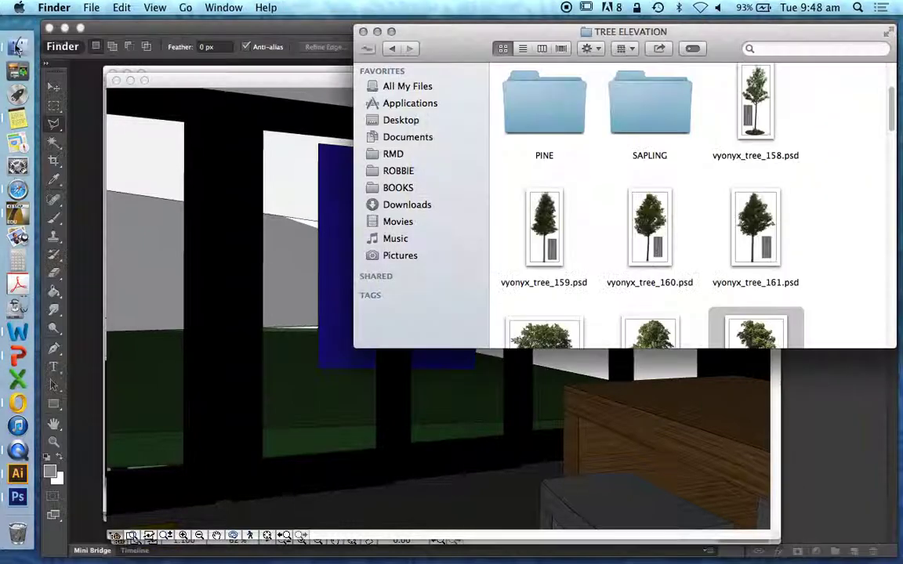
- Open vyonyx_tree_168.psd from Finder's TREE ELEVATION folder in Photoshop, then return to the folder
left_click(17, 46)
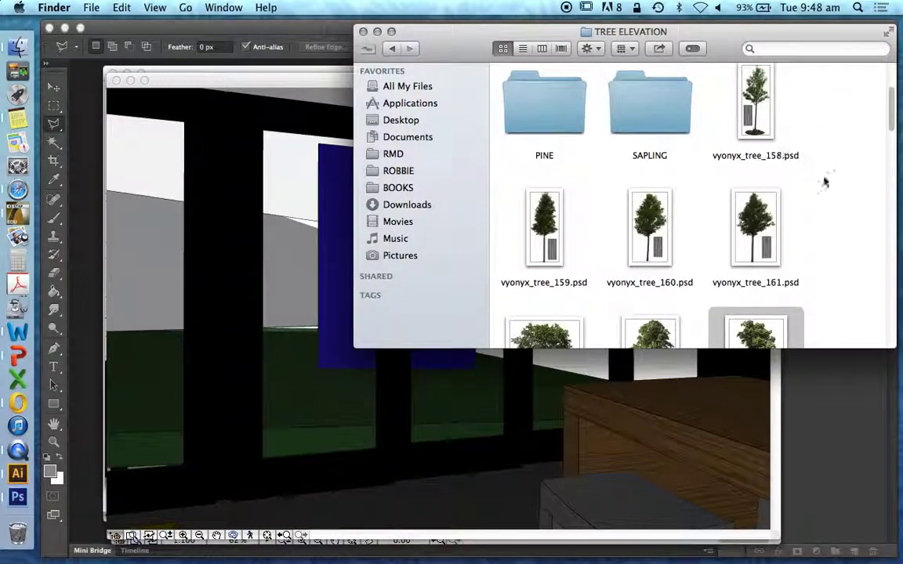
scroll(831, 196, "down", 5)
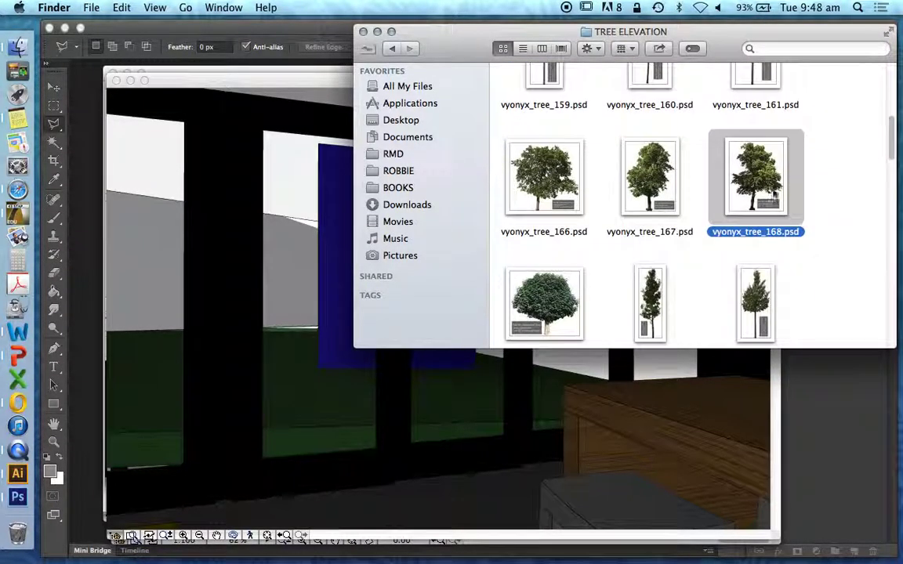
double_click(757, 179)
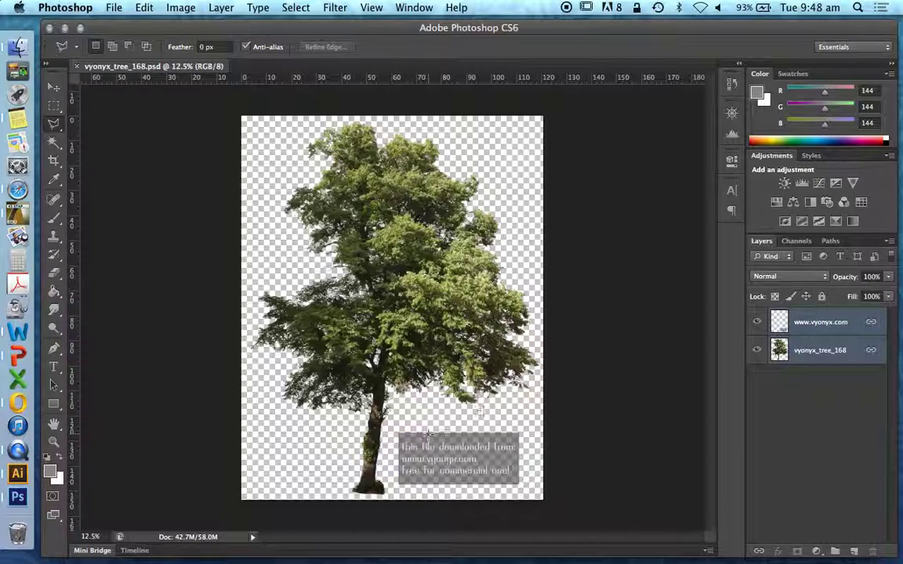
left_click(558, 380)
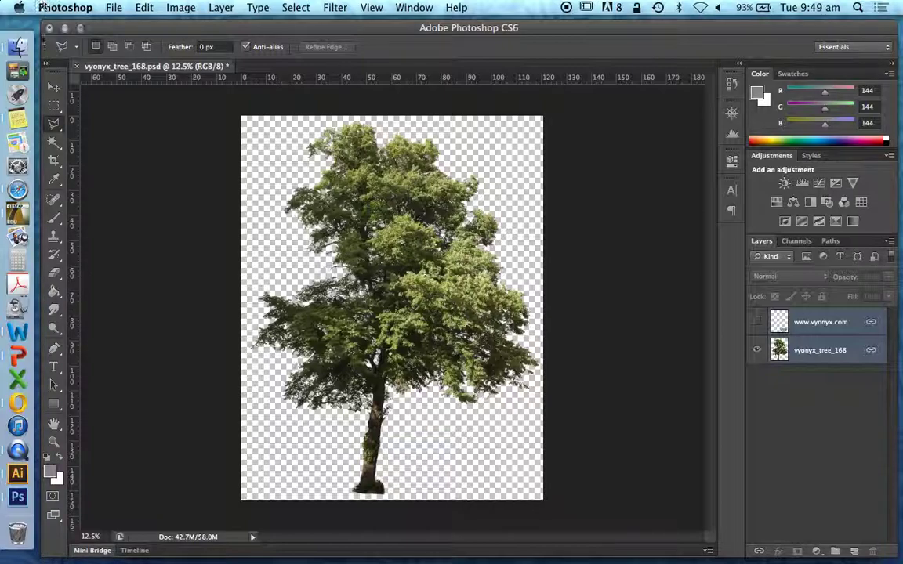
left_click(18, 47)
scroll(626, 251, "down", 10)
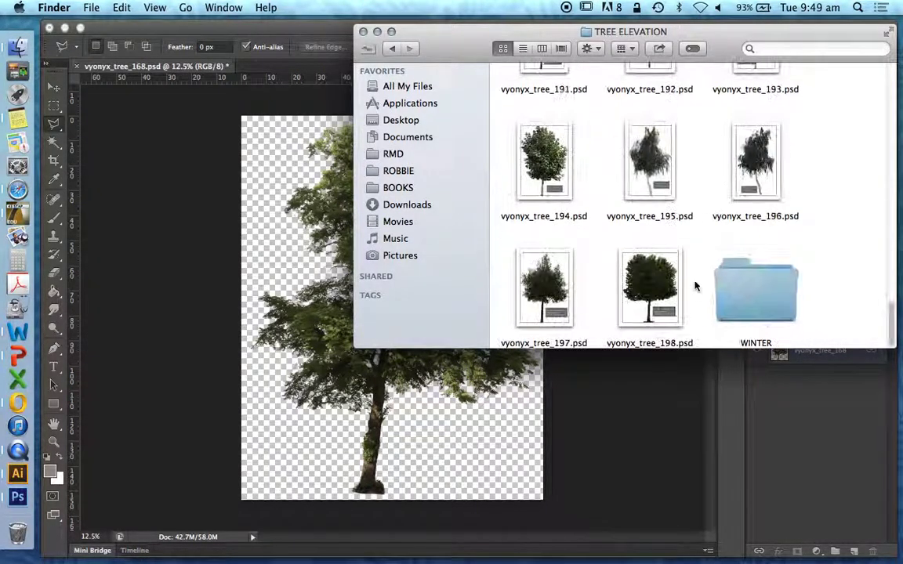
double_click(768, 320)
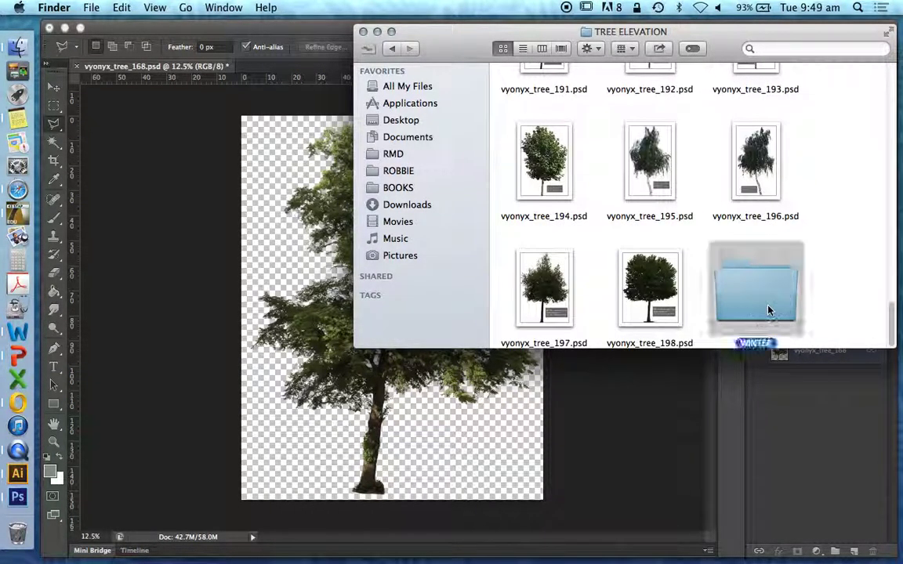
left_click(389, 50)
scroll(548, 157, "up", 10)
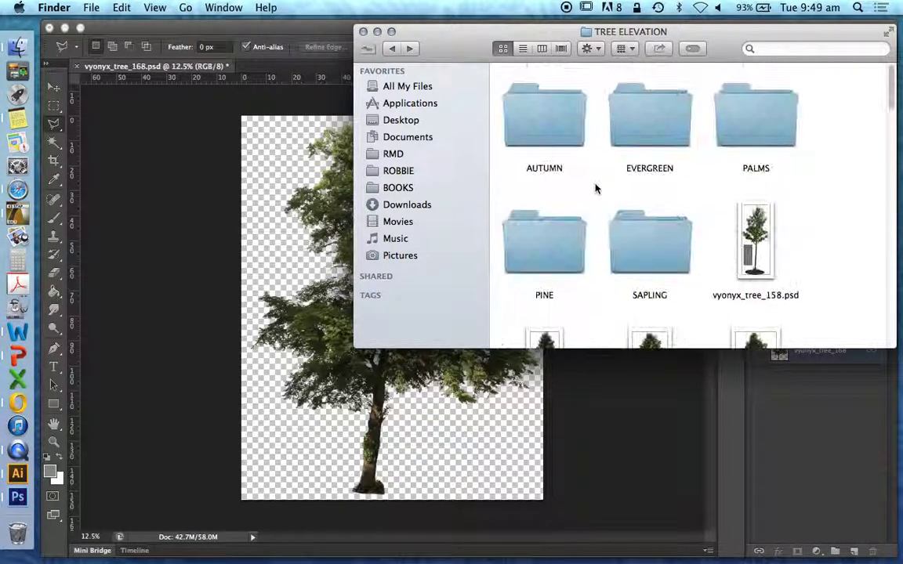
left_click(391, 49)
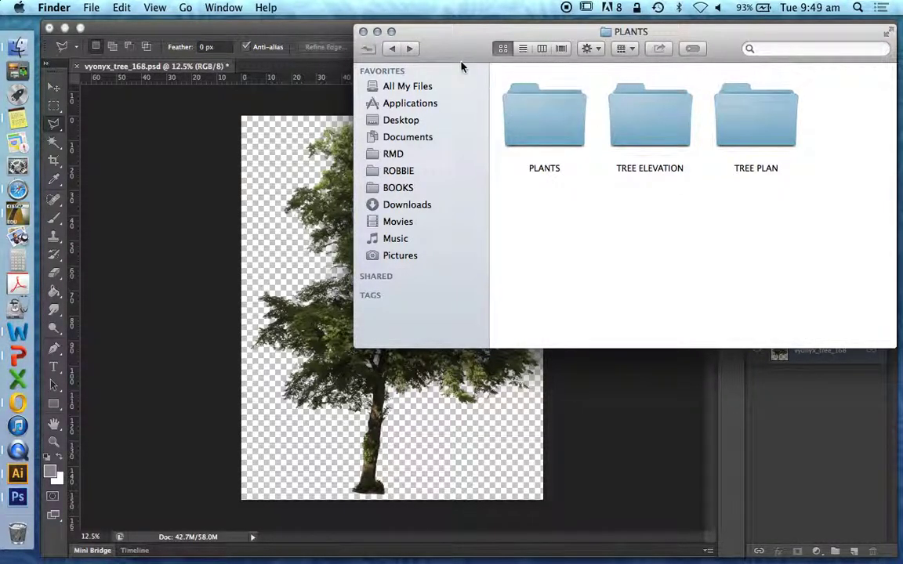
left_click(392, 50)
double_click(658, 163)
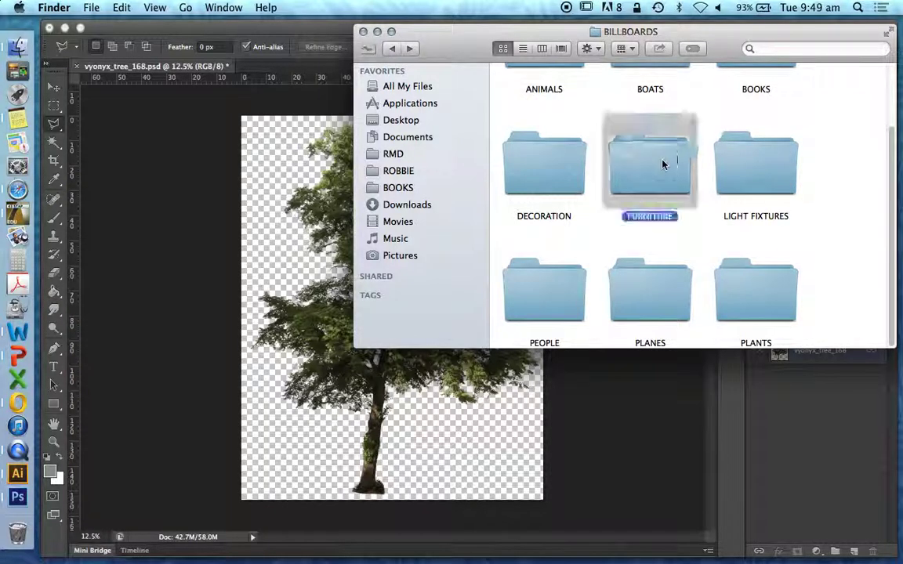
left_click(391, 49)
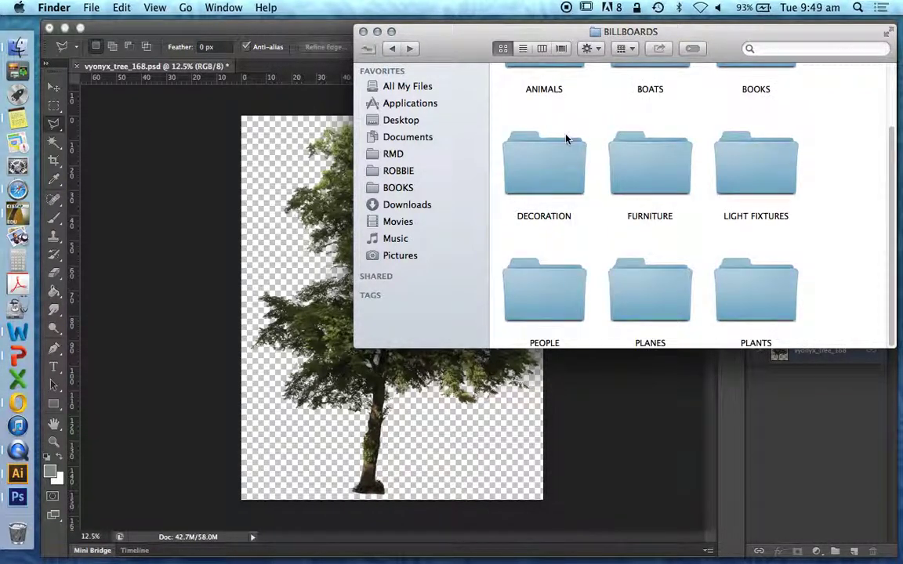
scroll(566, 139, "up", 3)
double_click(536, 101)
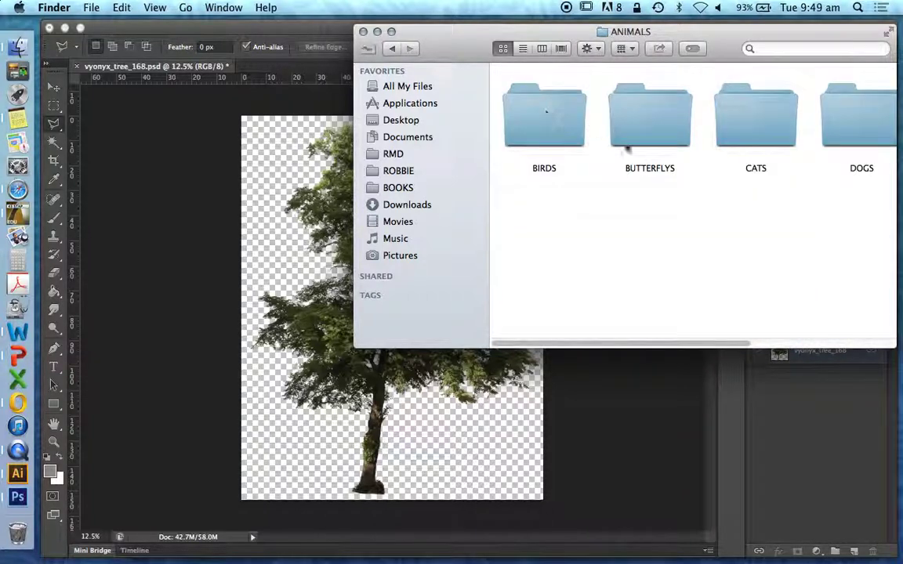
double_click(840, 121)
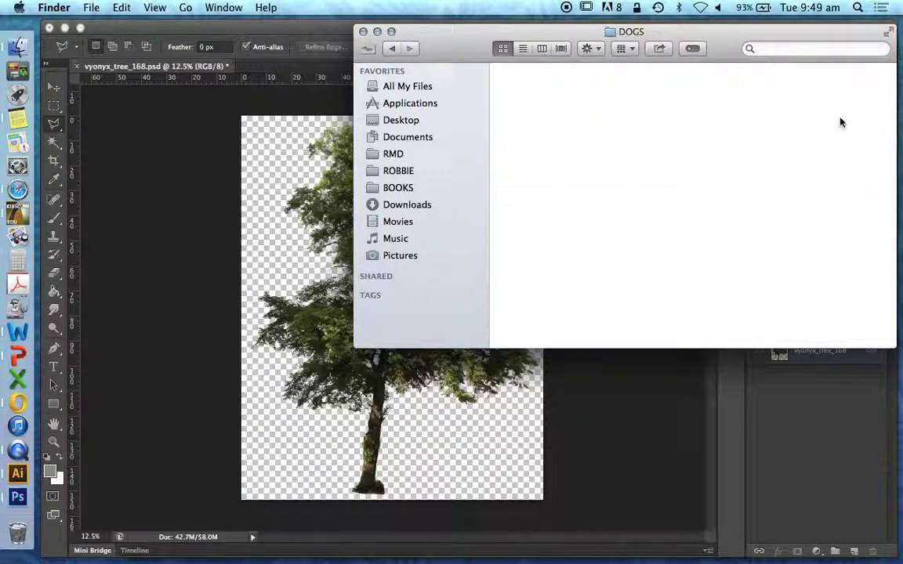
left_click(392, 49)
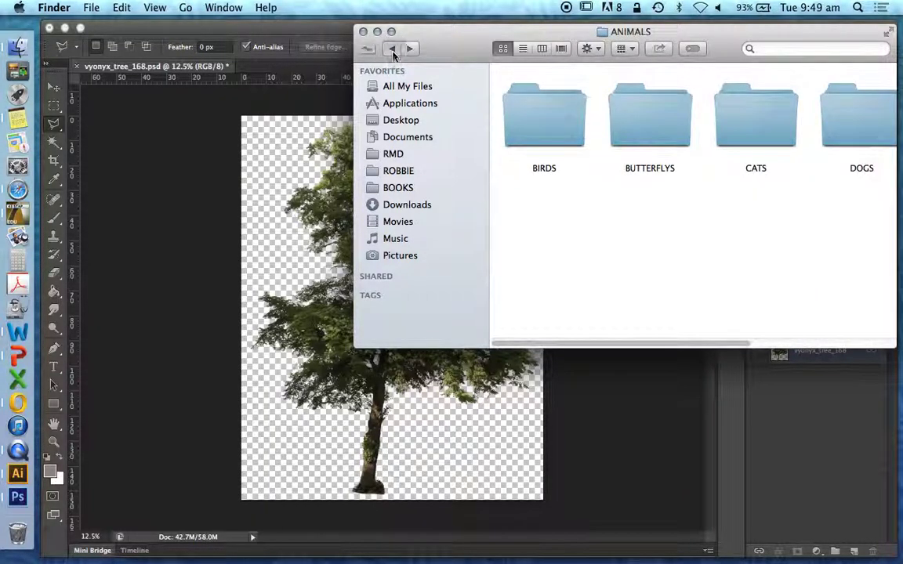
left_click(392, 48)
scroll(682, 212, "down", 2)
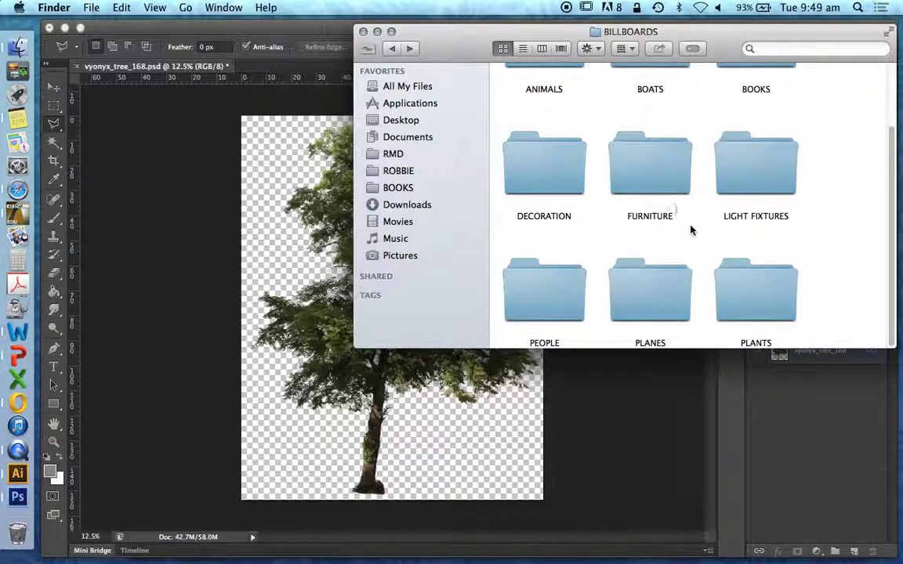
double_click(544, 286)
scroll(828, 212, "down", 4)
scroll(828, 212, "down", 10)
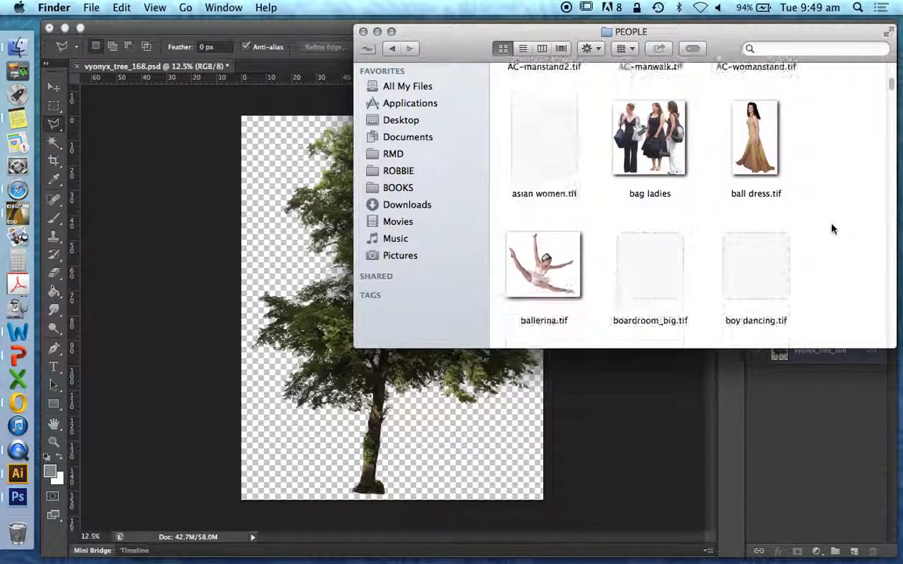
scroll(831, 229, "down", 2)
scroll(833, 230, "down", 8)
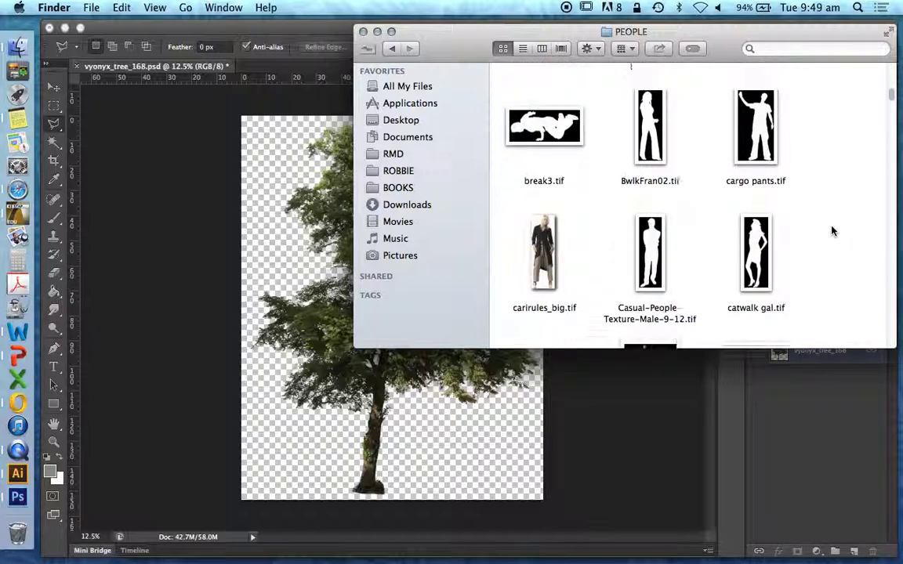
scroll(830, 231, "down", 5)
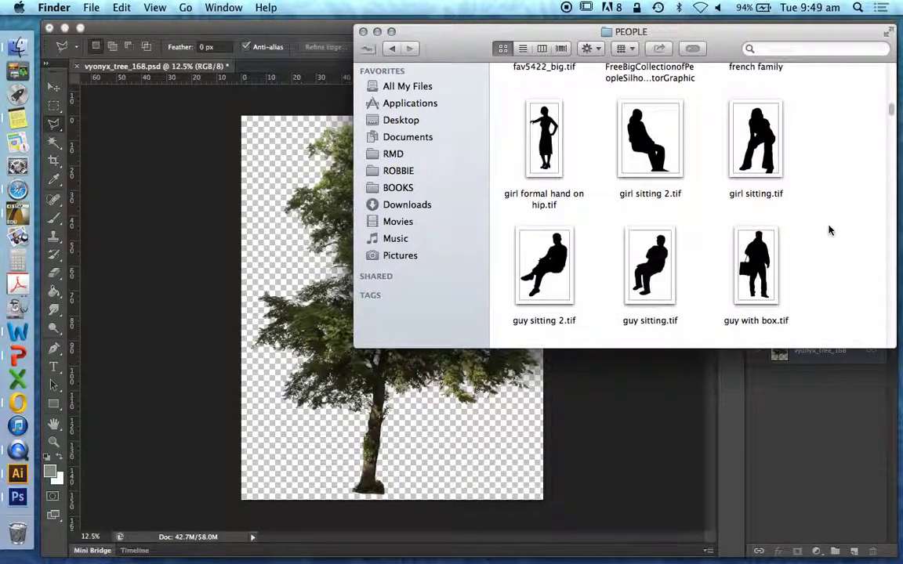
scroll(818, 228, "up", 6)
scroll(819, 229, "down", 6)
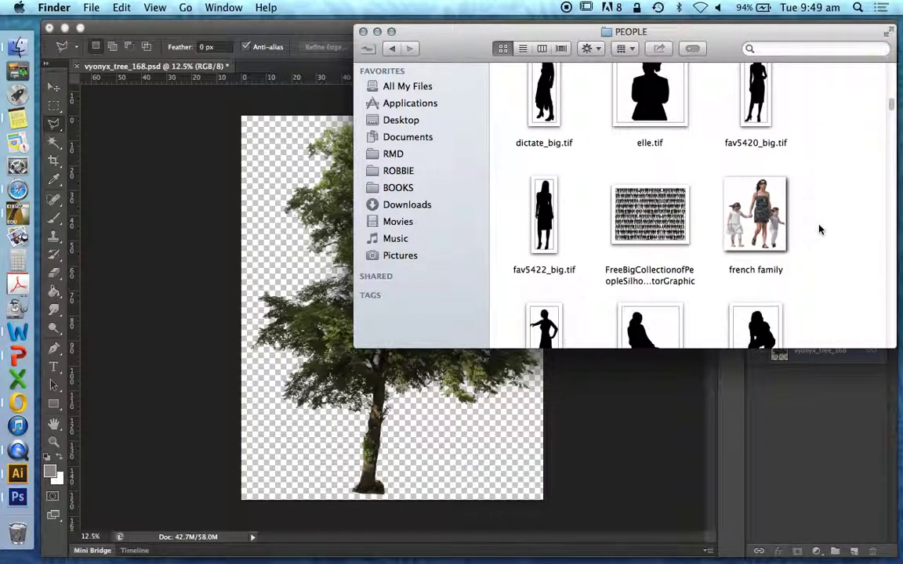
scroll(818, 228, "down", 7)
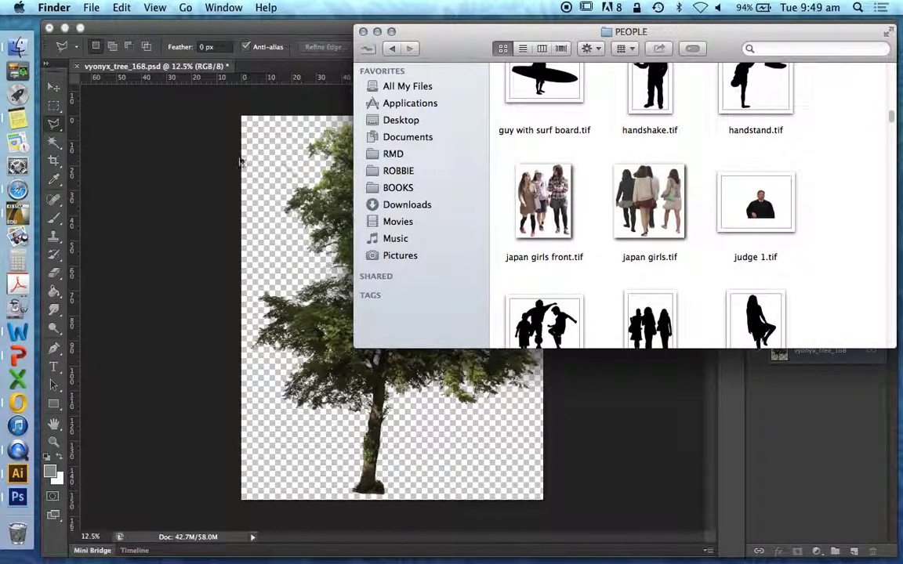
left_click(193, 209)
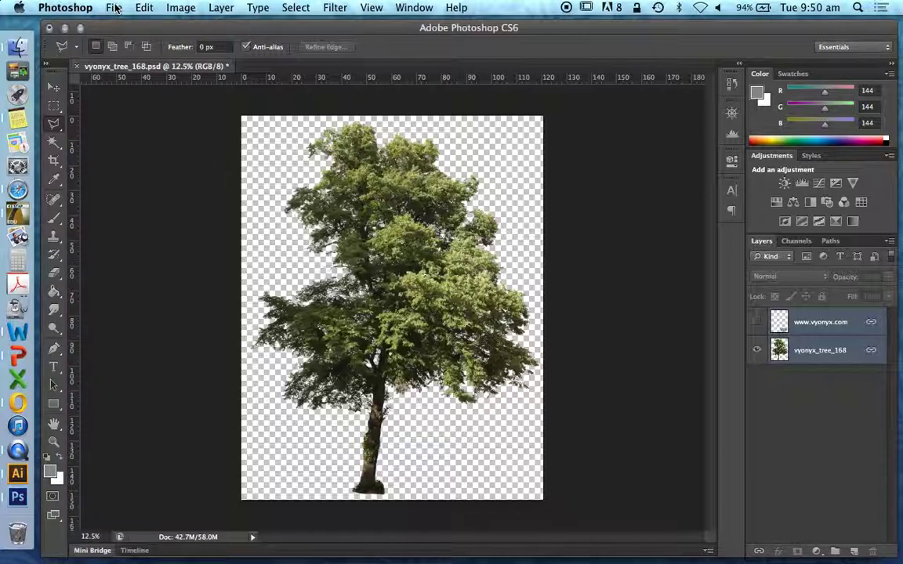
- Duplicate the vyonyx_tree_168 layer and hide the original
left_click(821, 352)
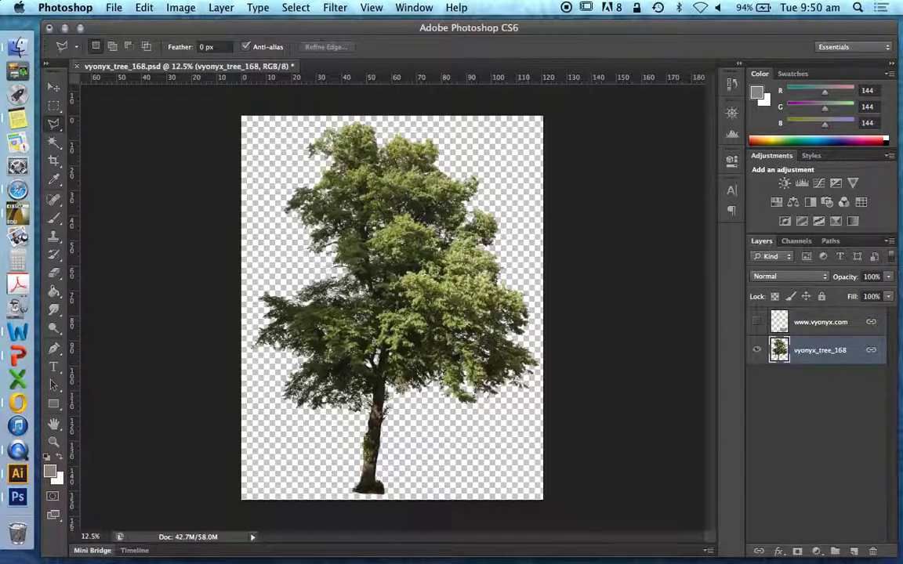
left_click(222, 8)
left_click(595, 218)
key("super+j")
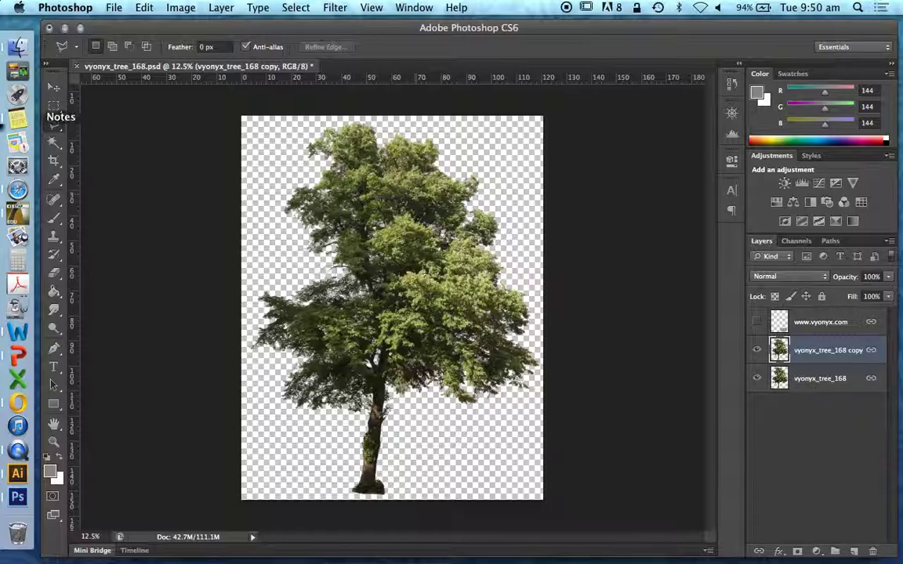
left_click(756, 378)
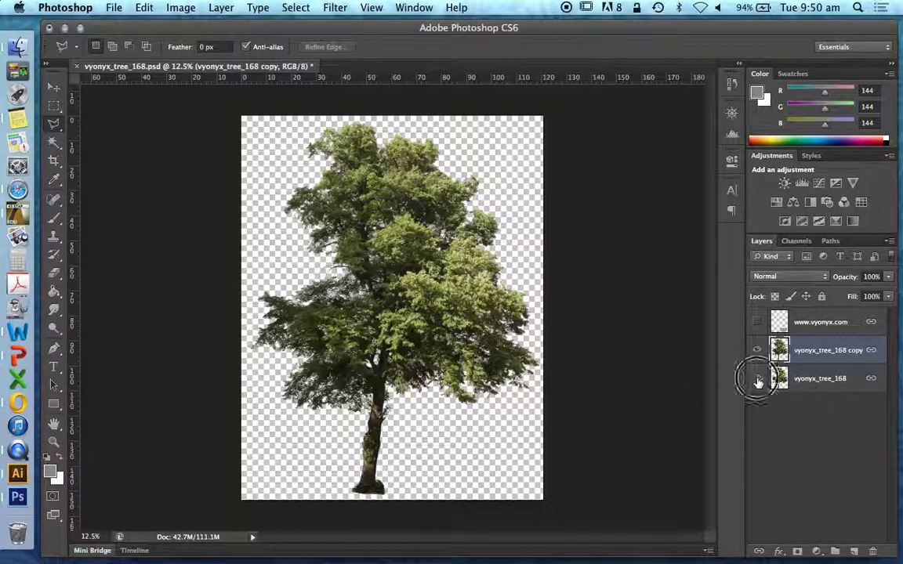
- Turn the copy into a black silhouette with Hue/Saturation Lightness -100
left_click(180, 8)
mouse_move(187, 51)
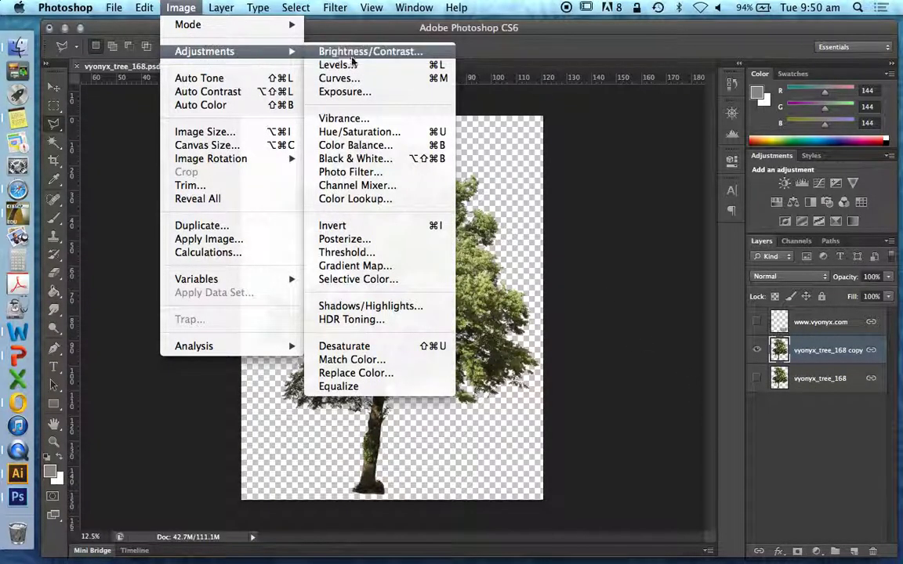
left_click(359, 131)
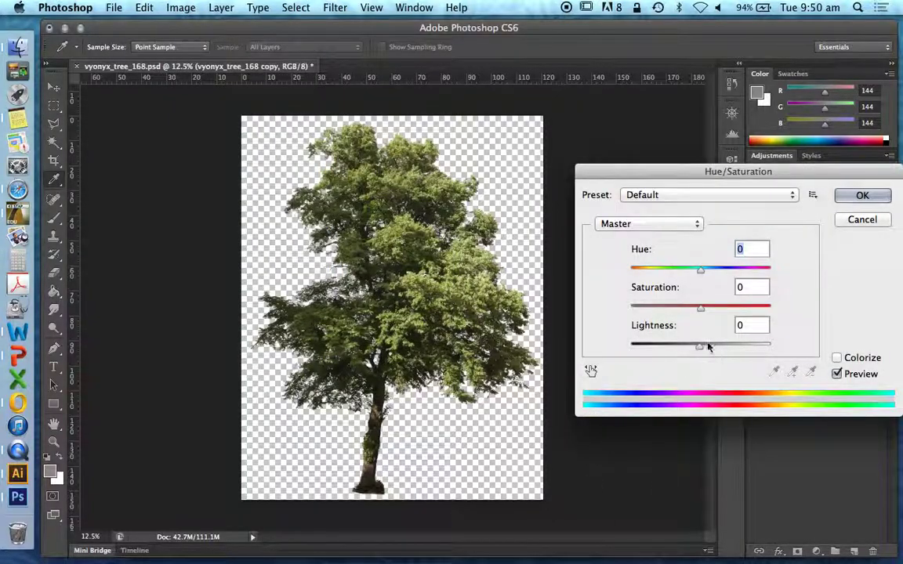
left_click_drag(701, 346, 517, 353)
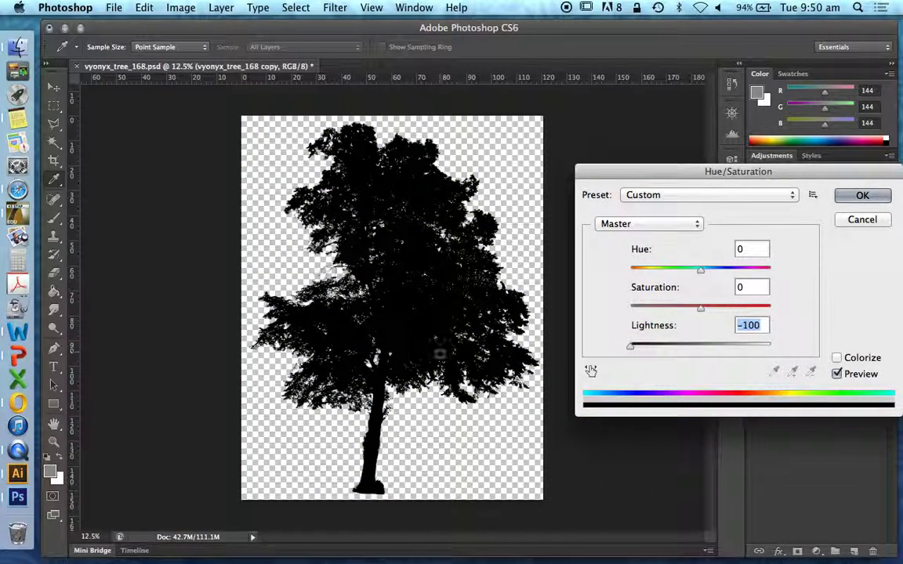
left_click(887, 194)
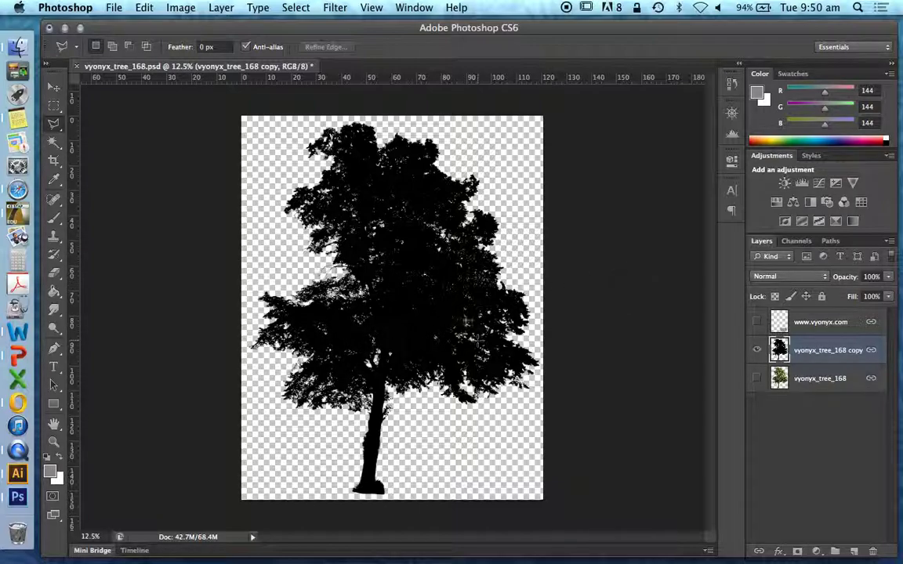
left_click(115, 7)
- In Save As, rename the file to vyonyx_tree_168_ALPHA
left_click(143, 173)
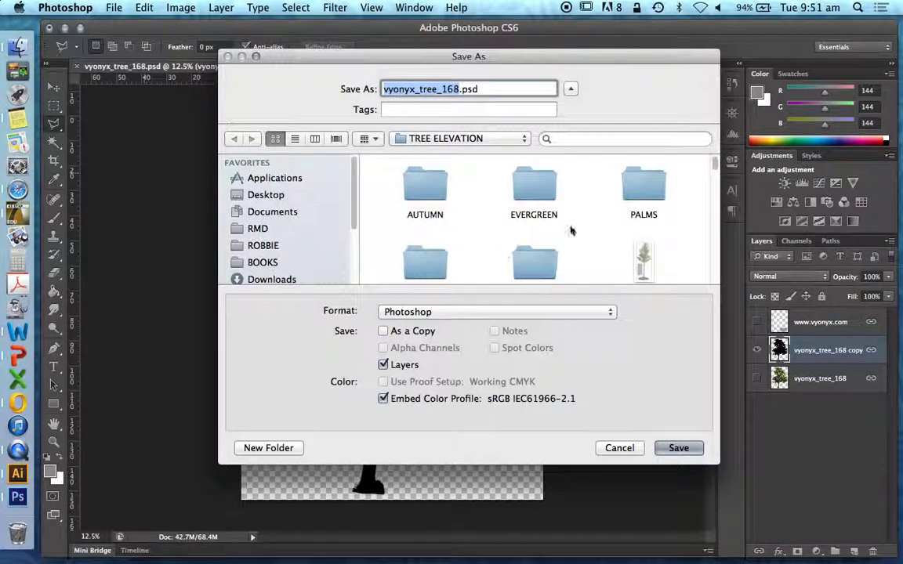
scroll(571, 232, "down", 3)
scroll(580, 248, "down", 5)
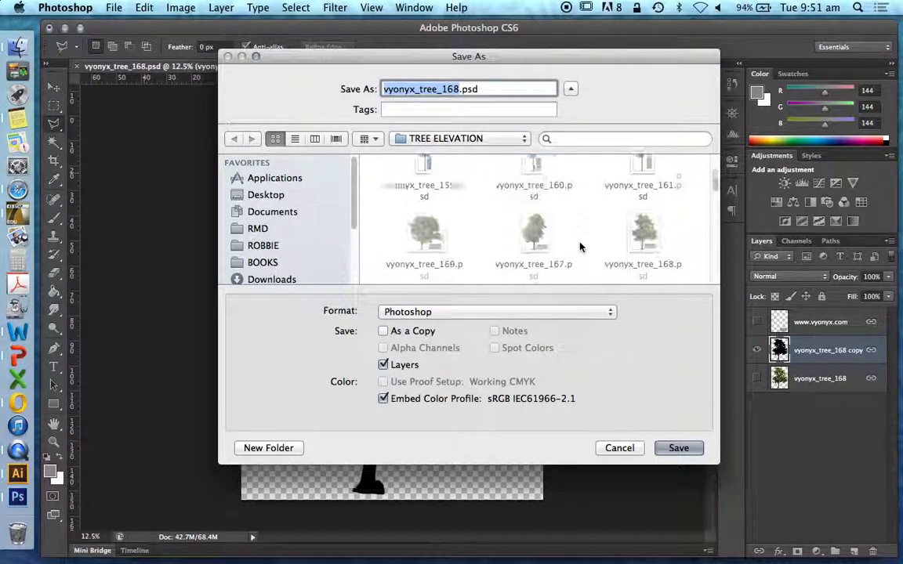
scroll(579, 248, "down", 1)
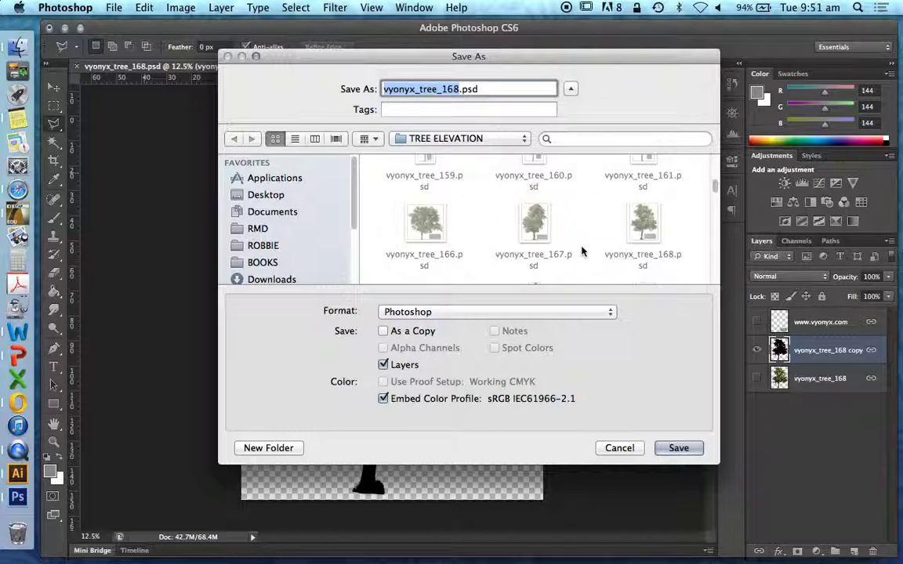
left_click(458, 90)
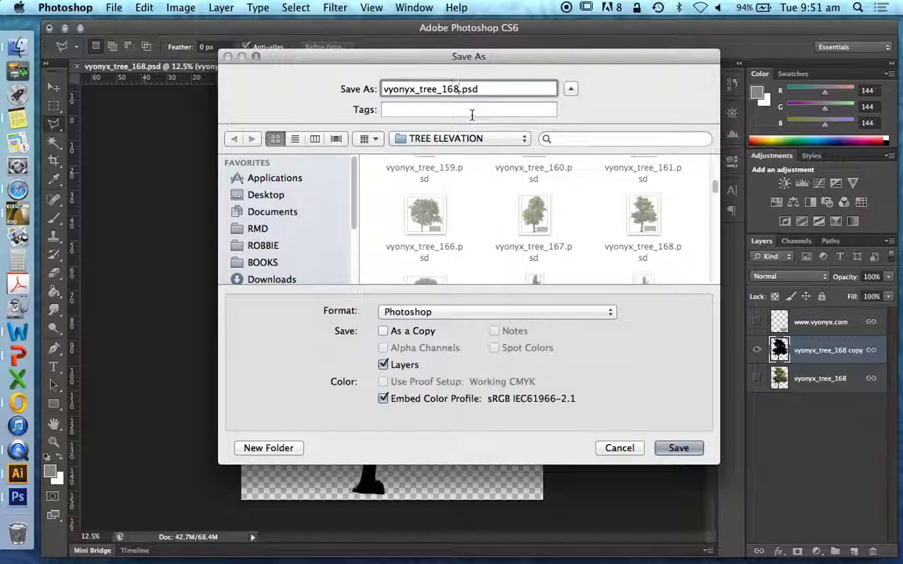
type("ALPHA")
left_click(462, 89)
type("_")
- Save it in JPEG format at quality 0
left_click(462, 312)
left_click(470, 388)
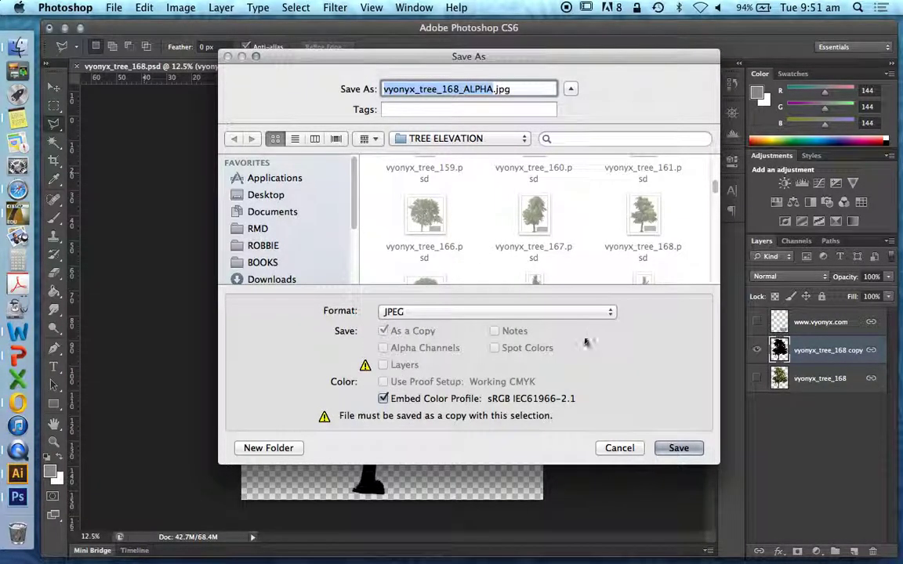
left_click(677, 448)
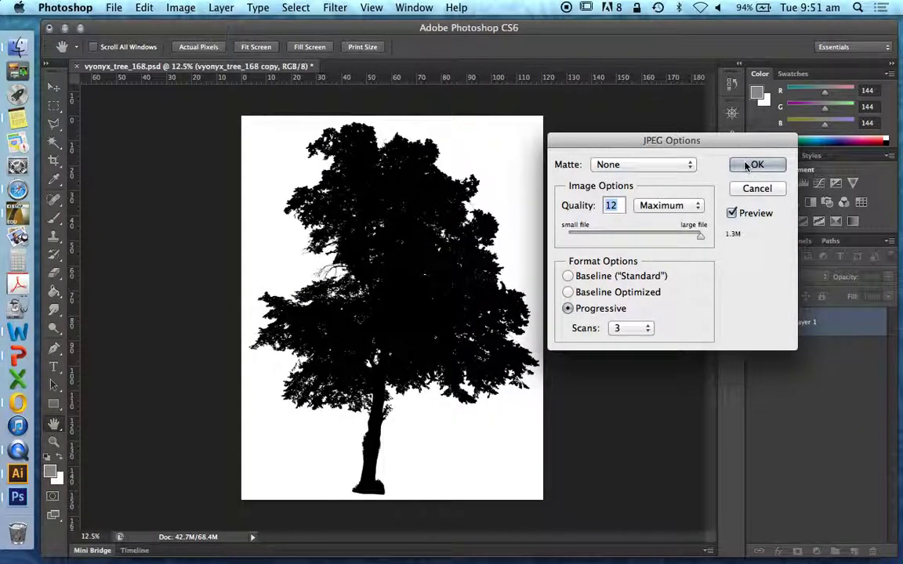
left_click_drag(698, 235, 567, 236)
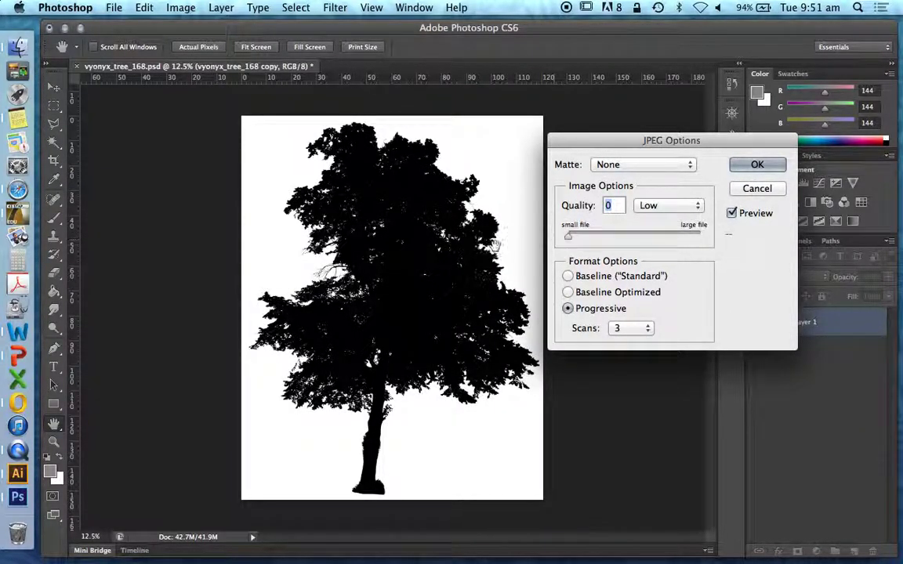
left_click(755, 166)
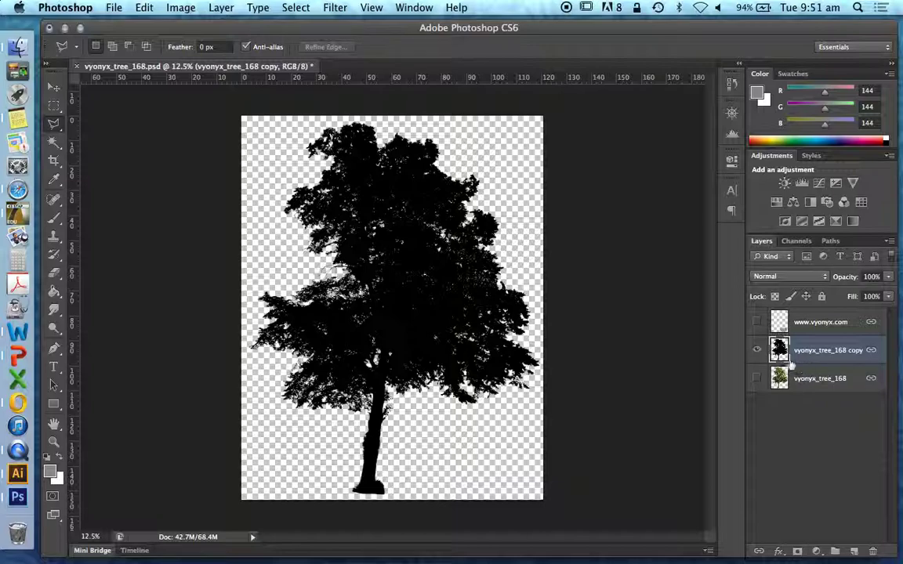
- Hide the silhouette, show the colour tree layer, and save it as JPEG vyonyx_tree_168.jpg
left_click(757, 351)
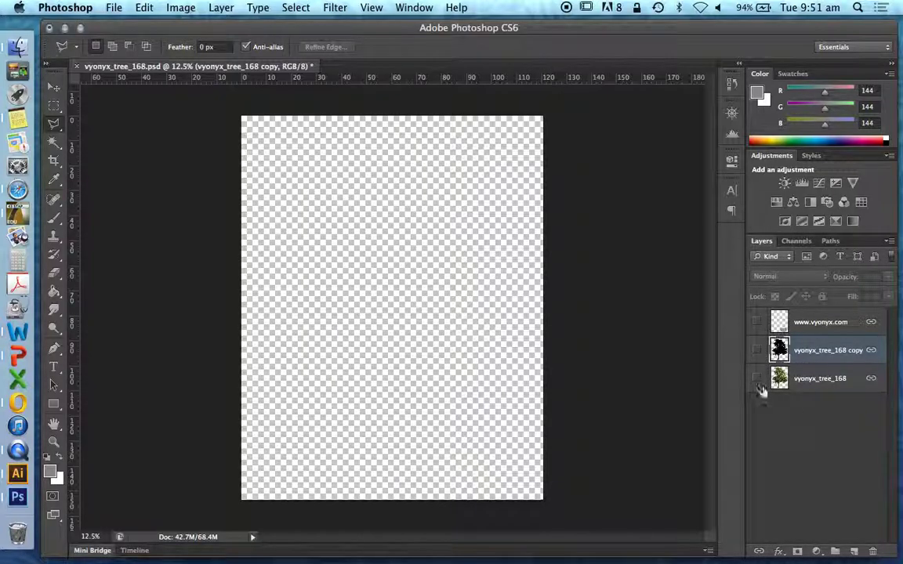
left_click(758, 378)
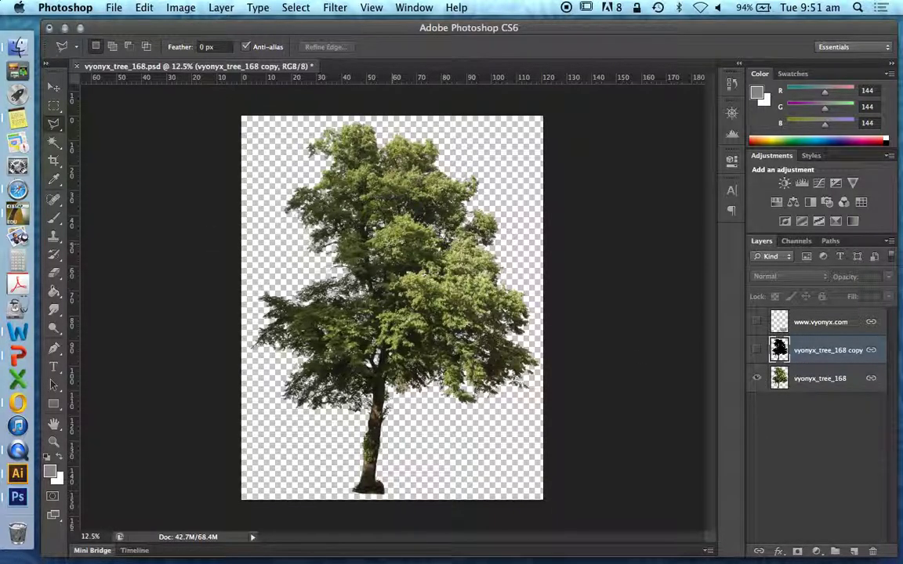
left_click(114, 7)
left_click(146, 174)
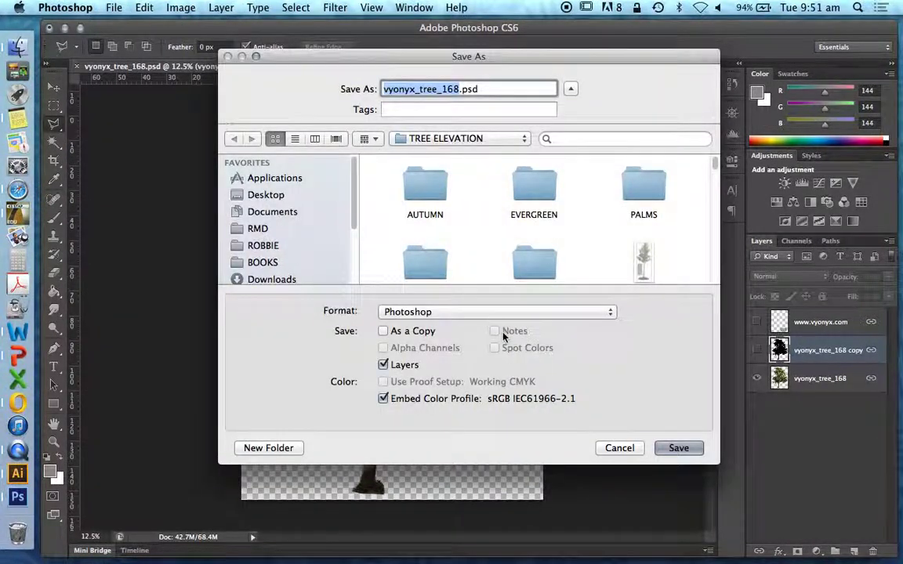
left_click(451, 311)
left_click(476, 388)
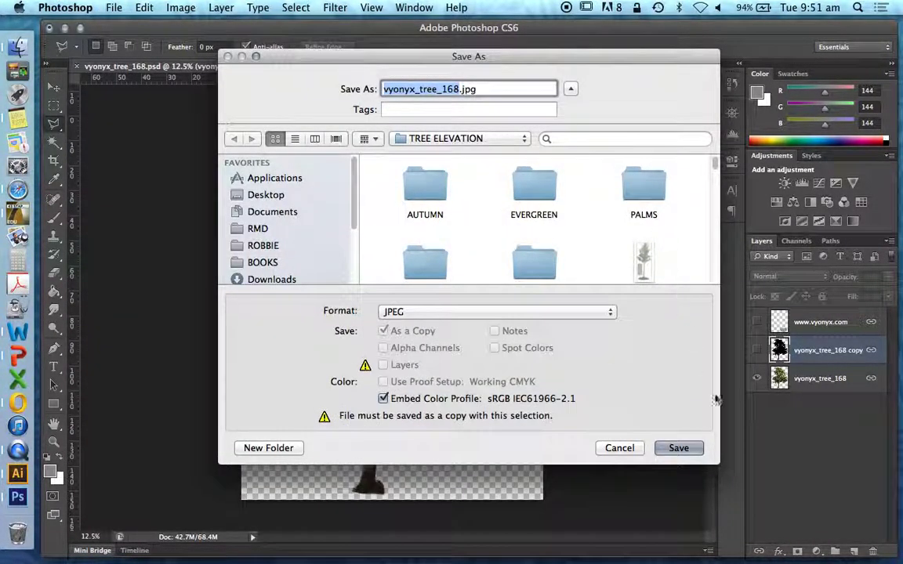
left_click(678, 449)
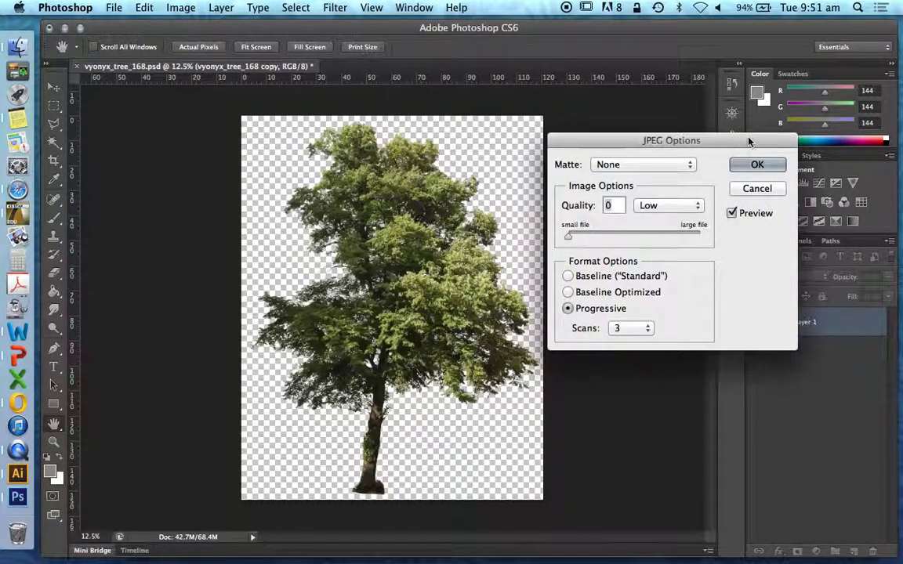
left_click(749, 163)
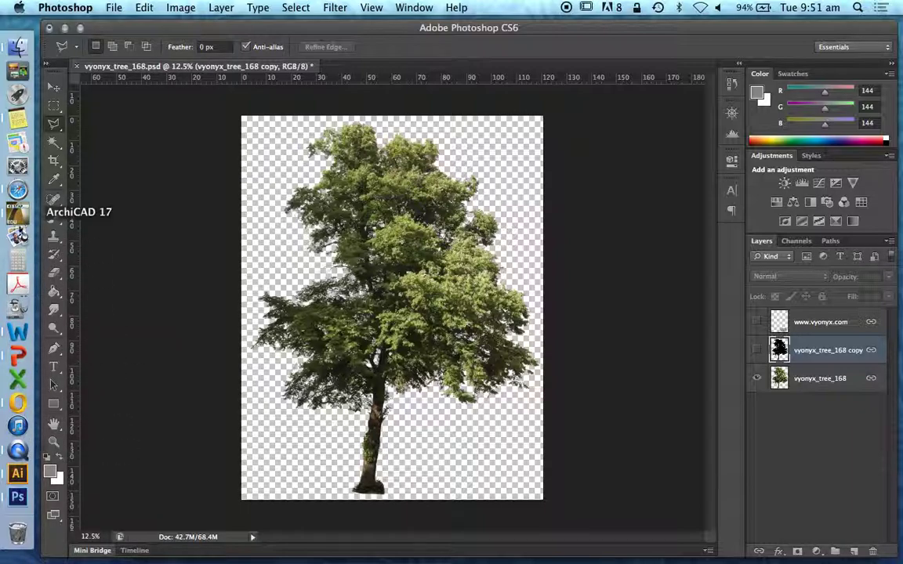
- Switch to ArchiCAD and open the Library Manager
left_click(18, 211)
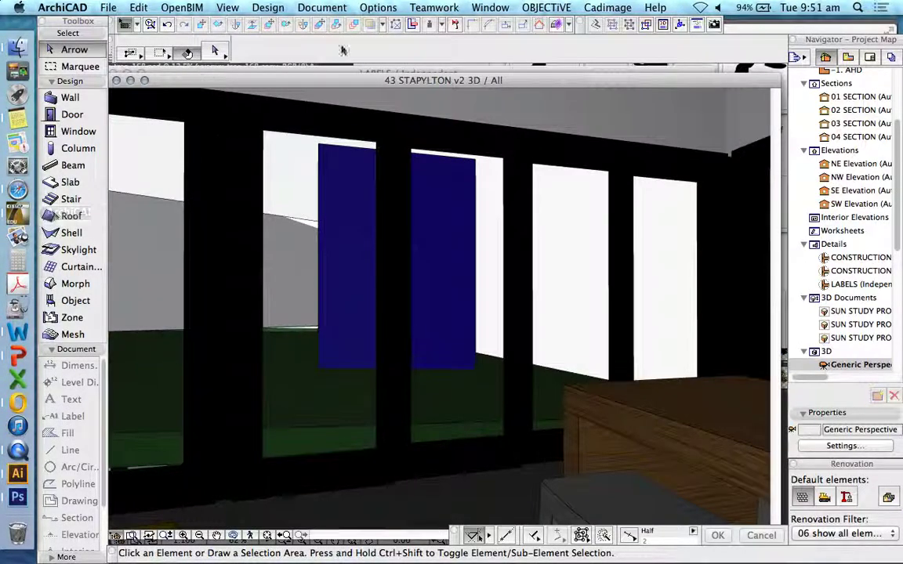
left_click(114, 7)
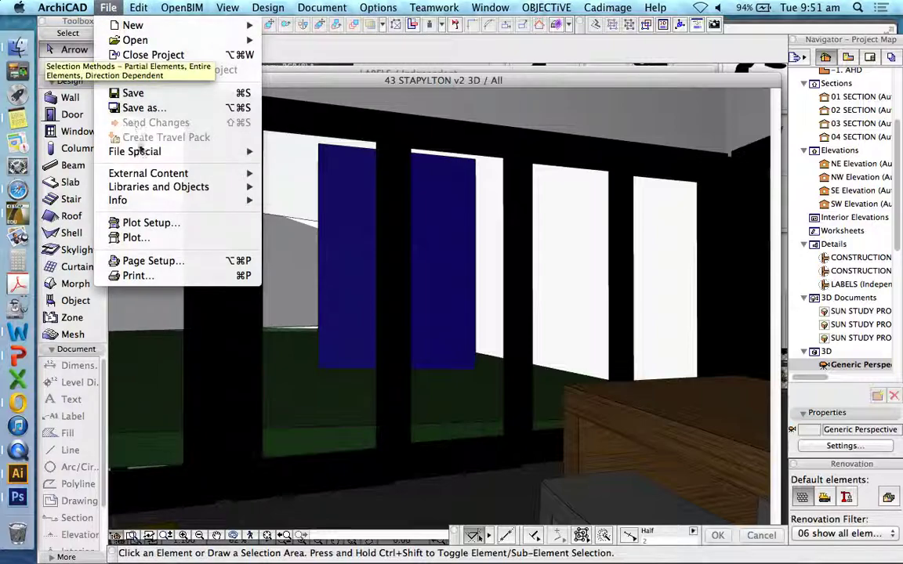
mouse_move(159, 188)
left_click(333, 187)
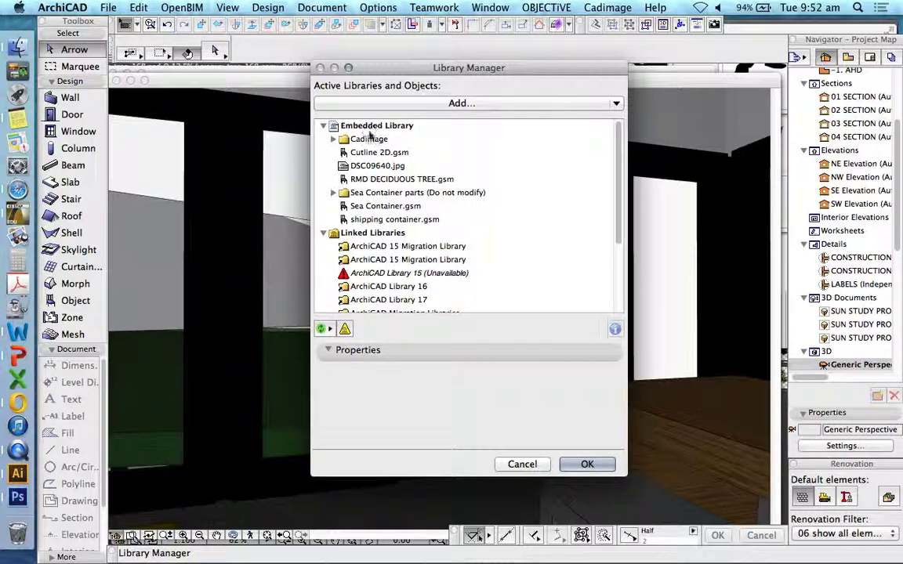
- Embed vyonyx_tree_168_ALPHA.jpg from BILLBOARDS > PLANTS > TREE ELEVATION
left_click(616, 103)
left_click(604, 119)
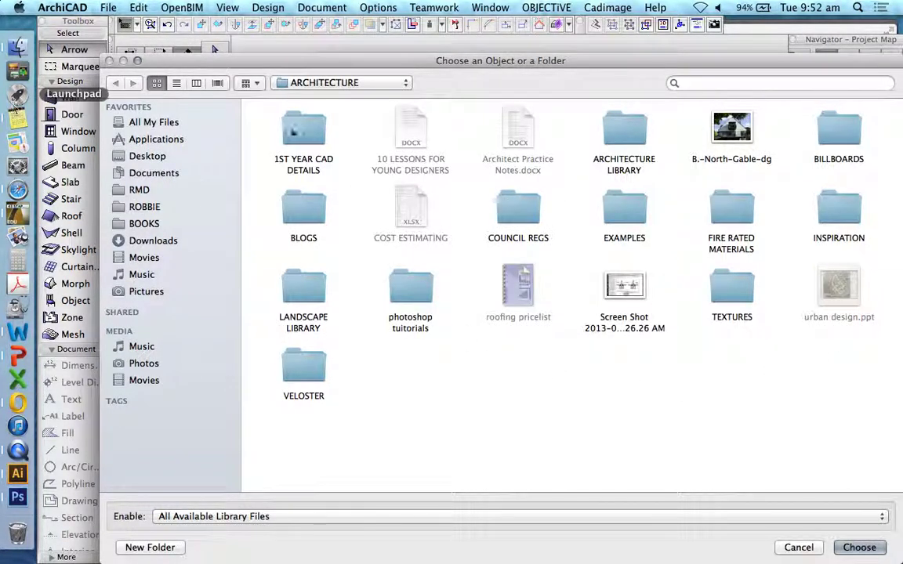
double_click(827, 128)
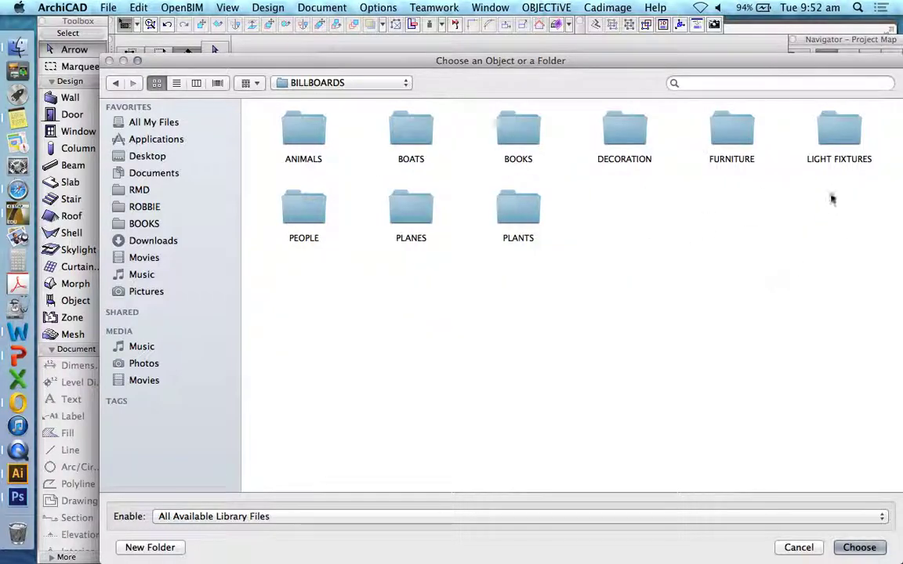
double_click(511, 204)
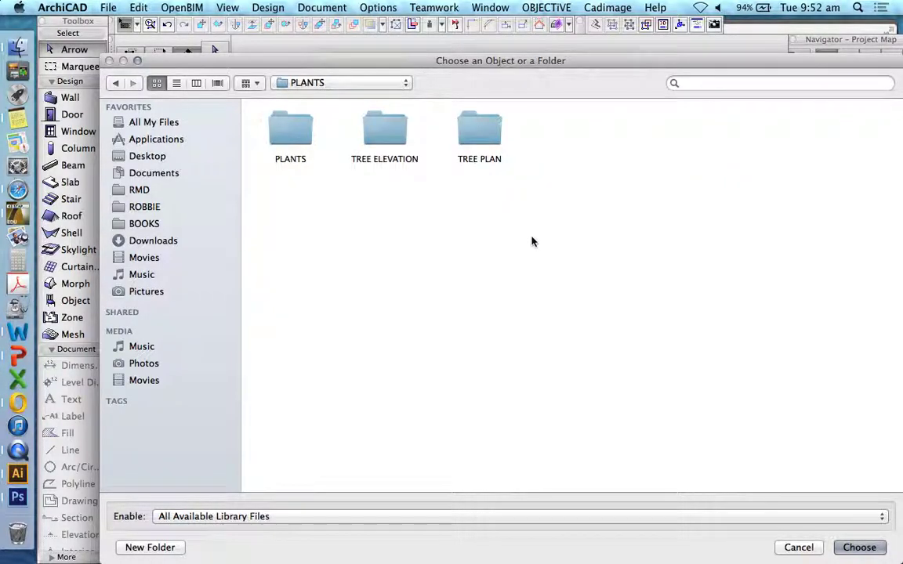
double_click(396, 149)
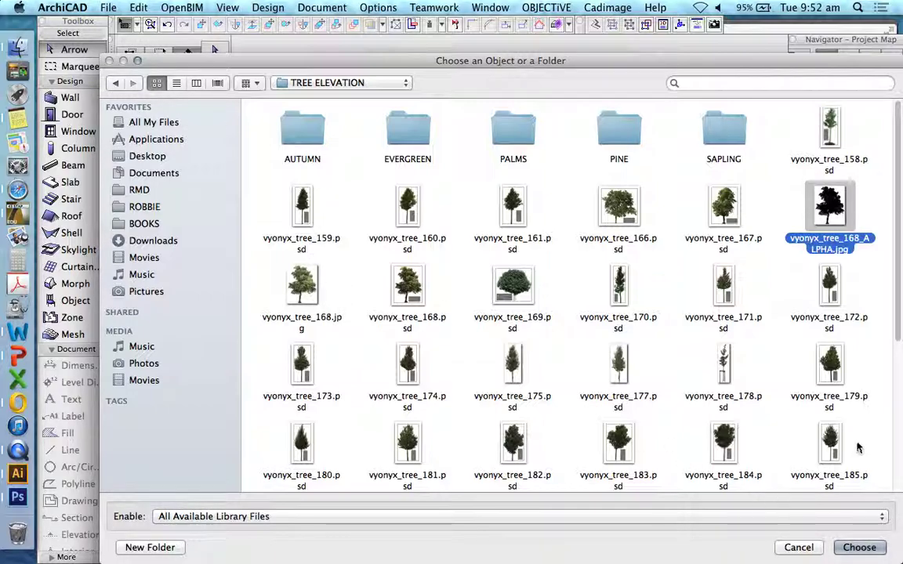
left_click(862, 547)
- Embed vyonyx_tree_168.jpg as well, check the Embedded Library, and reload the libraries
left_click(474, 98)
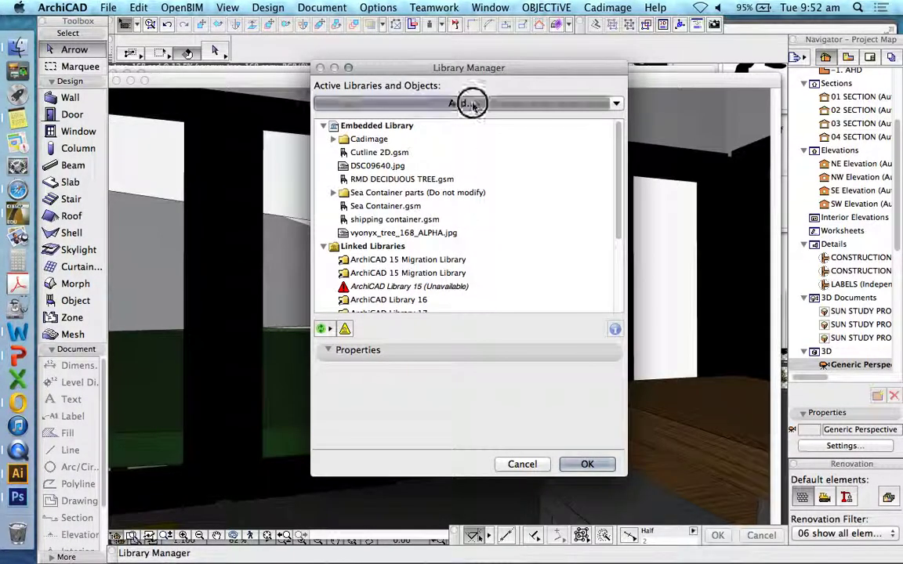
left_click(296, 286)
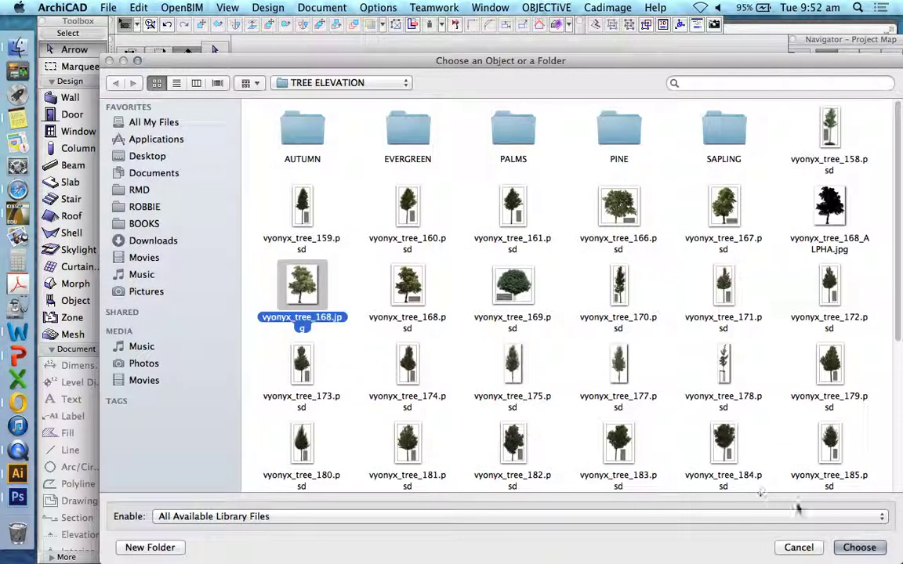
left_click(858, 547)
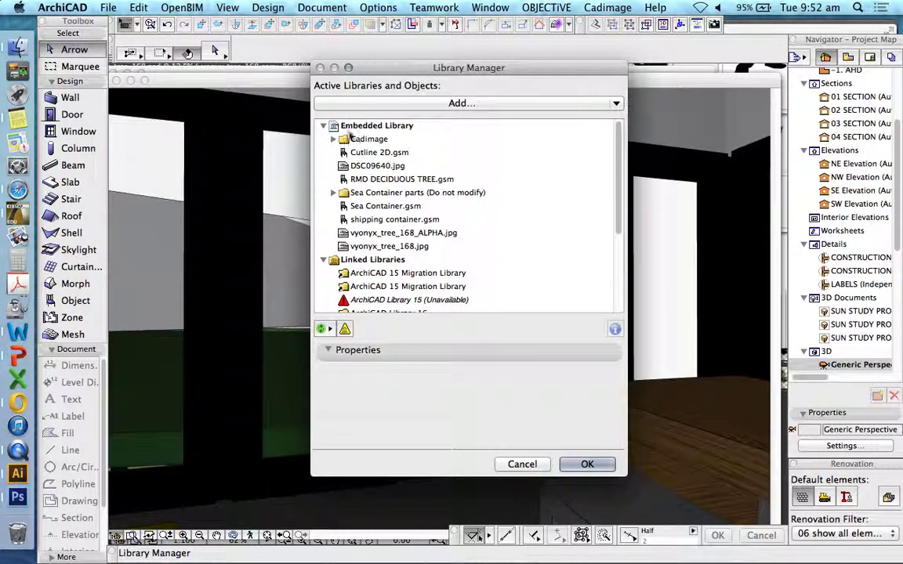
left_click(322, 126)
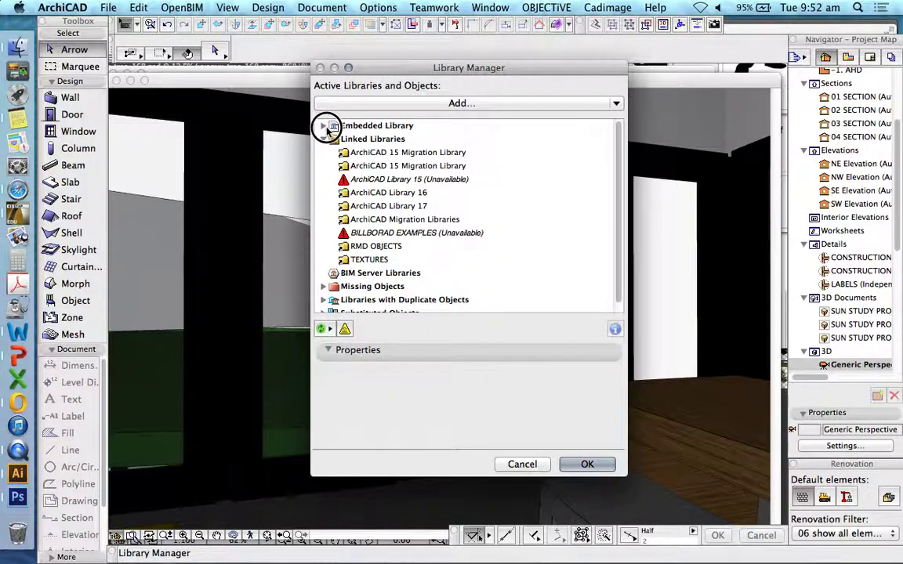
left_click(323, 125)
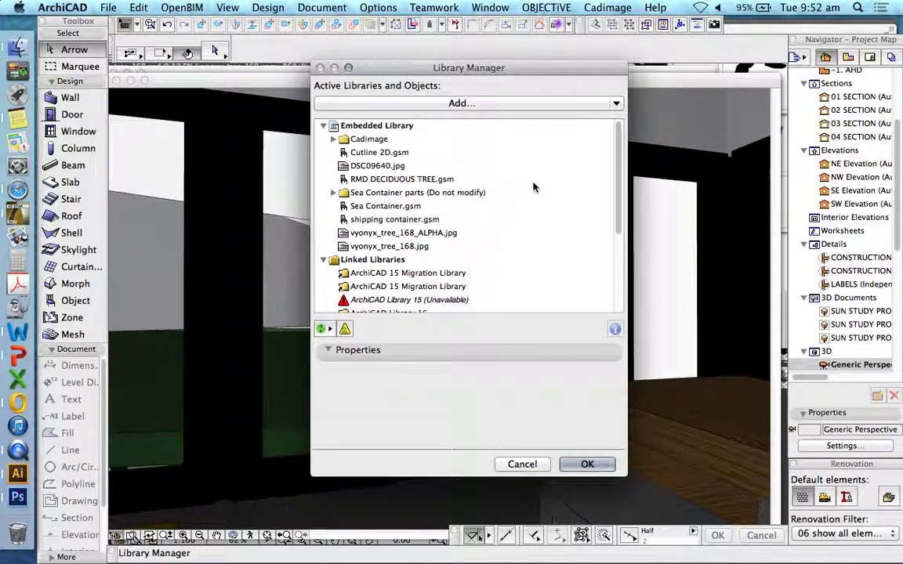
left_click(590, 467)
left_click(591, 466)
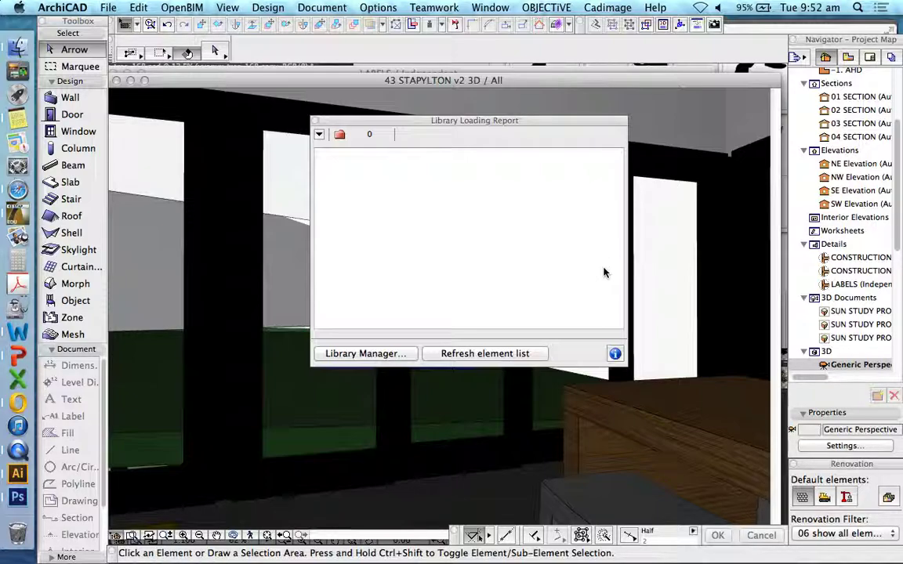
- Close the Library Loading Report to return to the 3D interior view with the blue panels
left_click(313, 120)
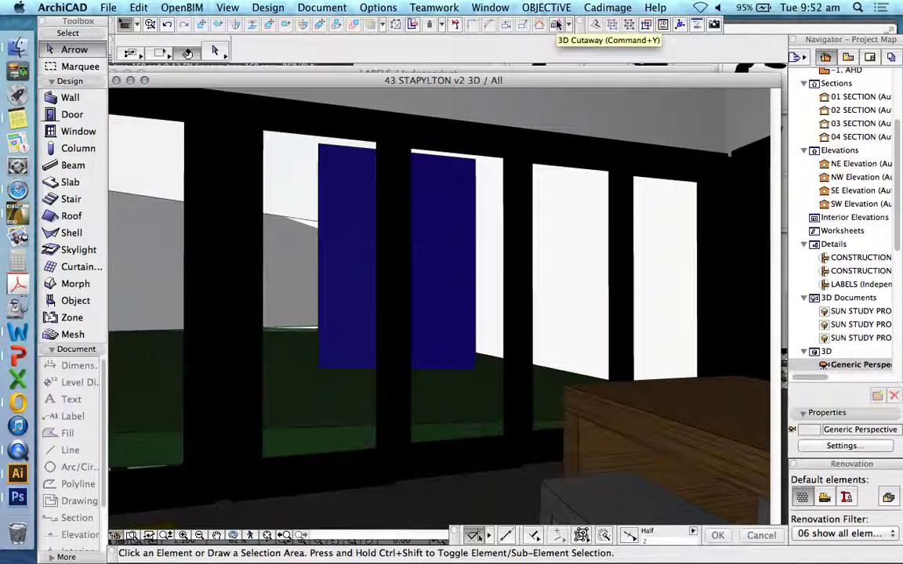
- Open Surface Settings and select the Blue surface from the list of all surfaces
left_click(378, 7)
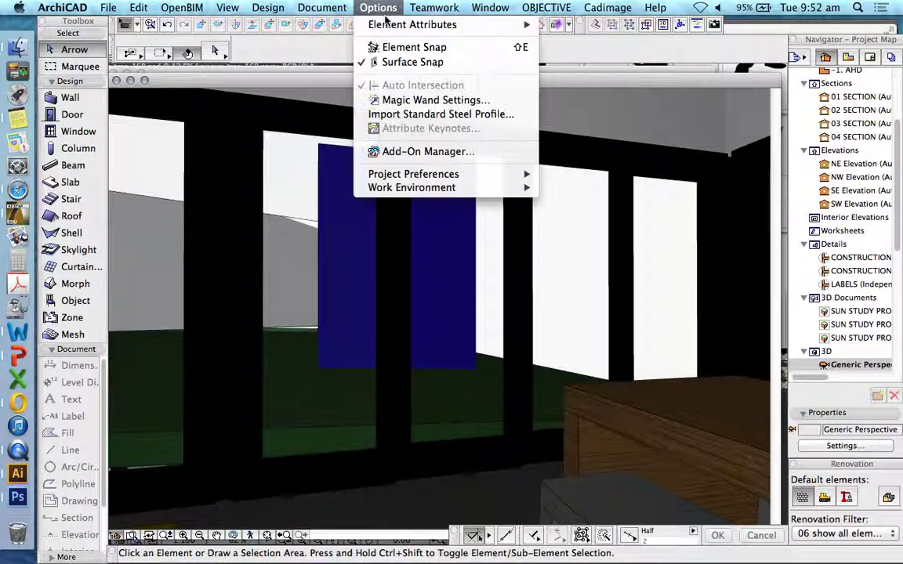
mouse_move(397, 25)
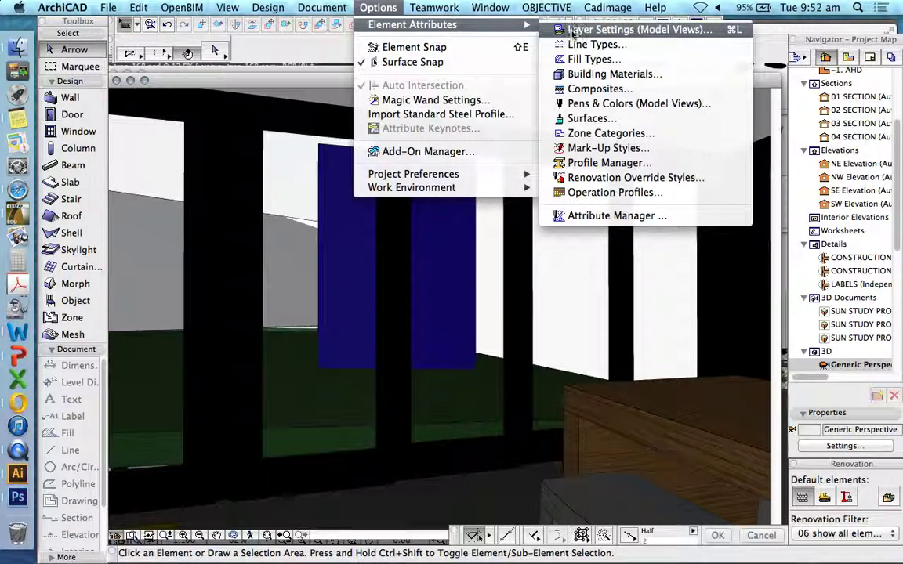
left_click(586, 119)
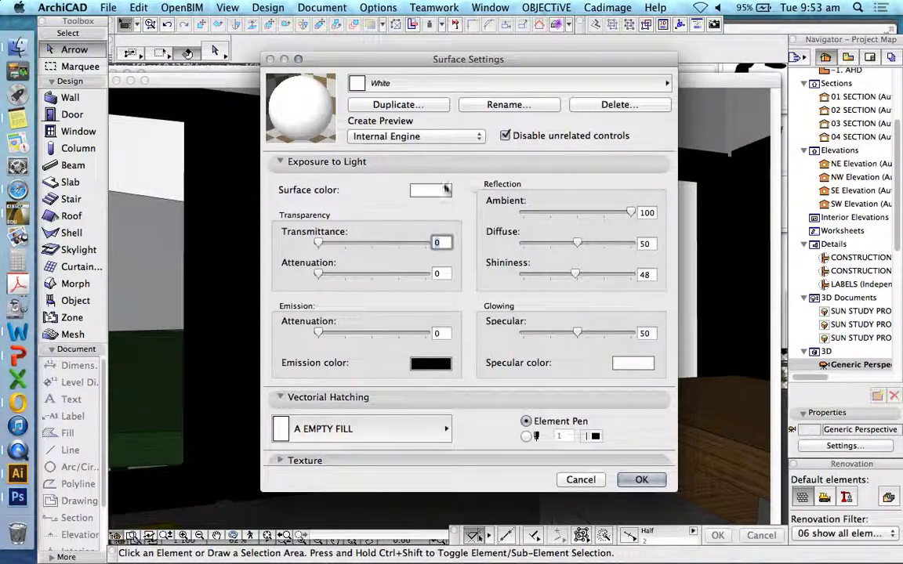
left_click(399, 84)
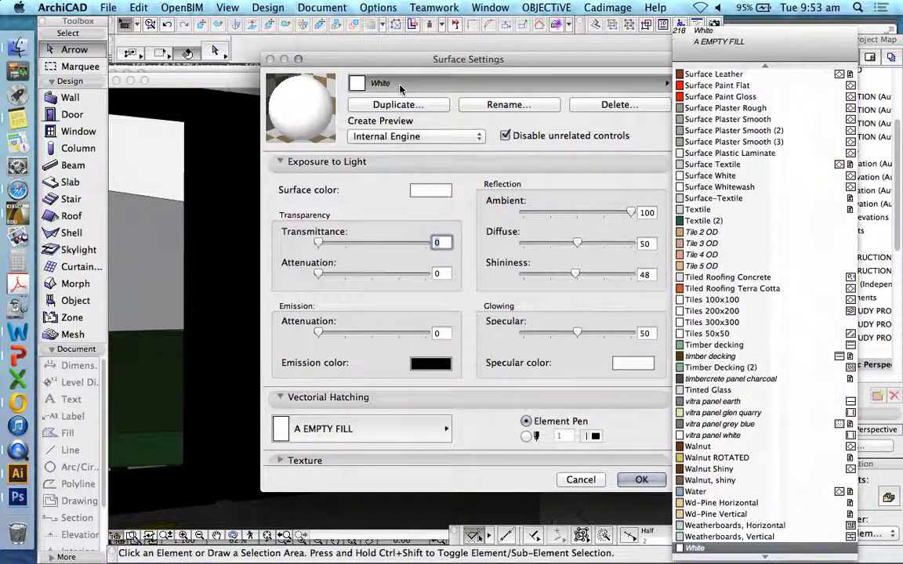
scroll(706, 183, "up", 10)
scroll(706, 182, "up", 20)
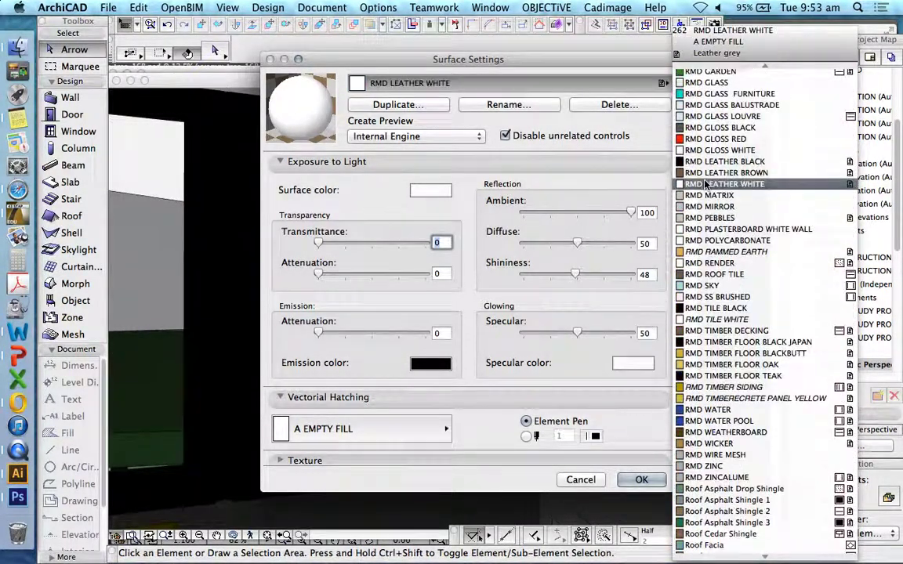
scroll(719, 139, "up", 20)
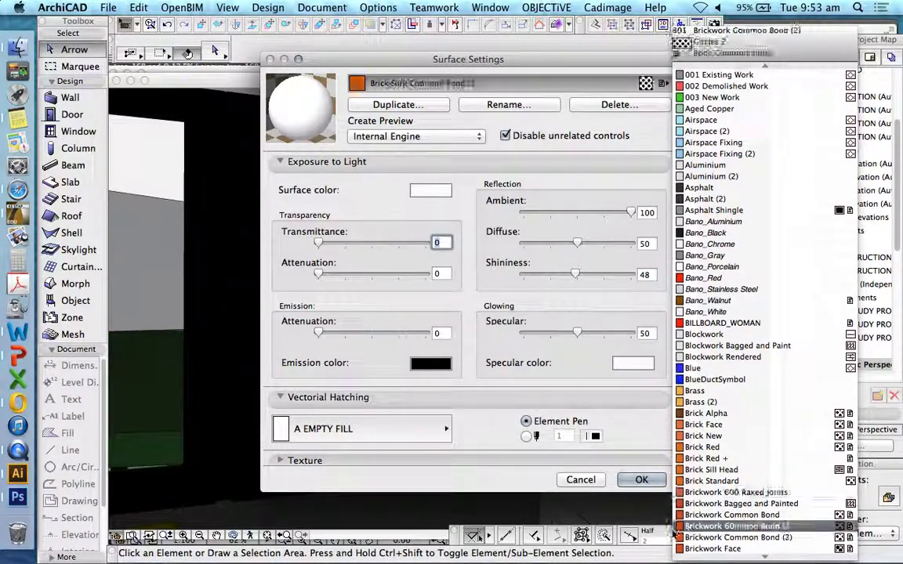
scroll(784, 438, "down", 20)
scroll(830, 457, "up", 20)
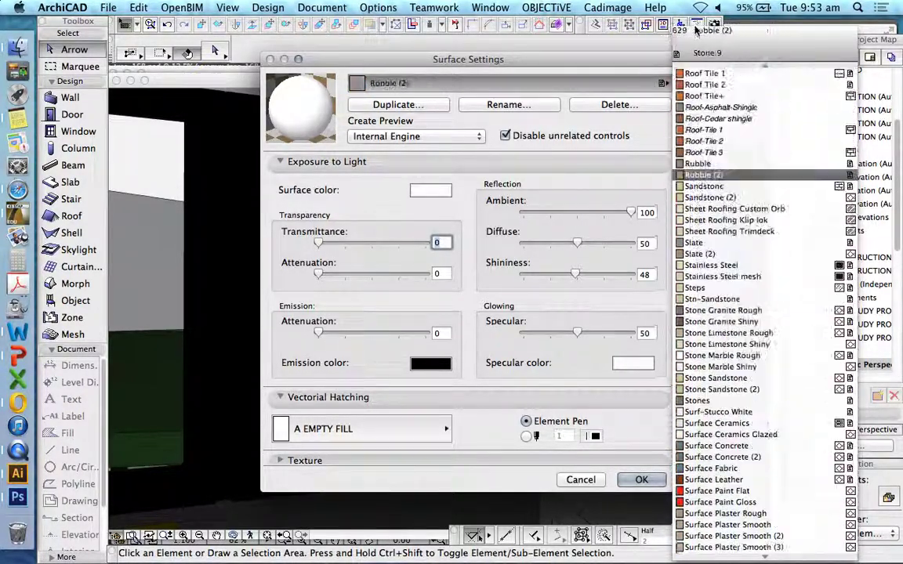
scroll(763, 71, "up", 20)
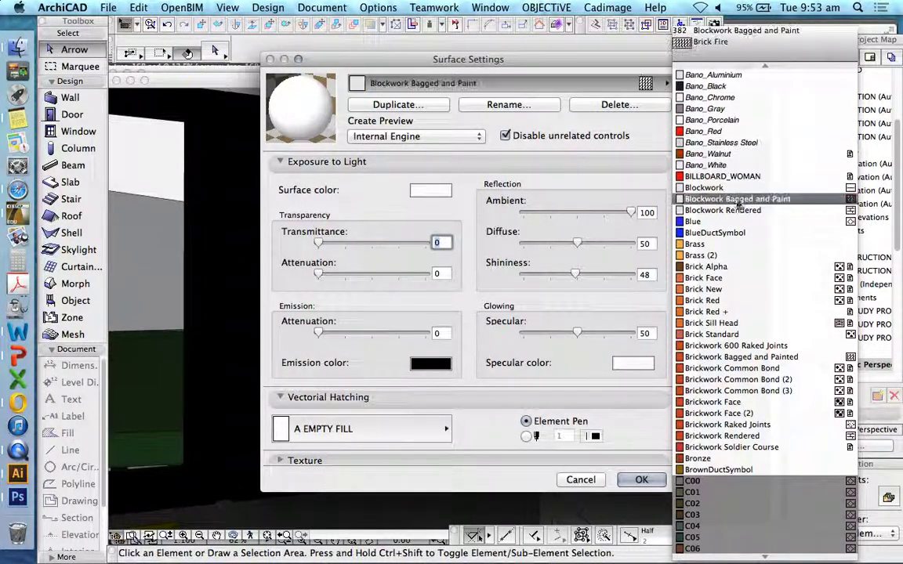
left_click(694, 221)
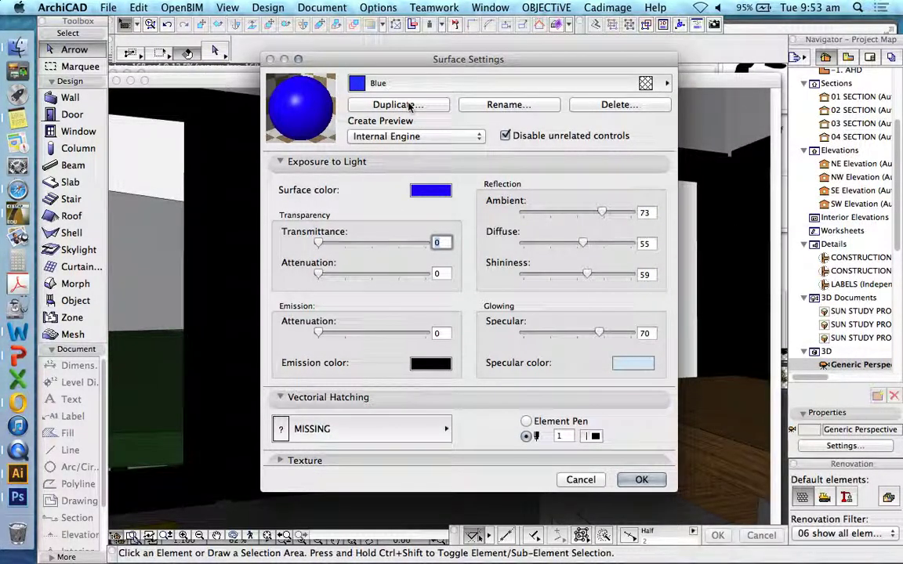
- Duplicate the Blue surface as a new surface named BILLBOARD_TREE1
left_click(399, 104)
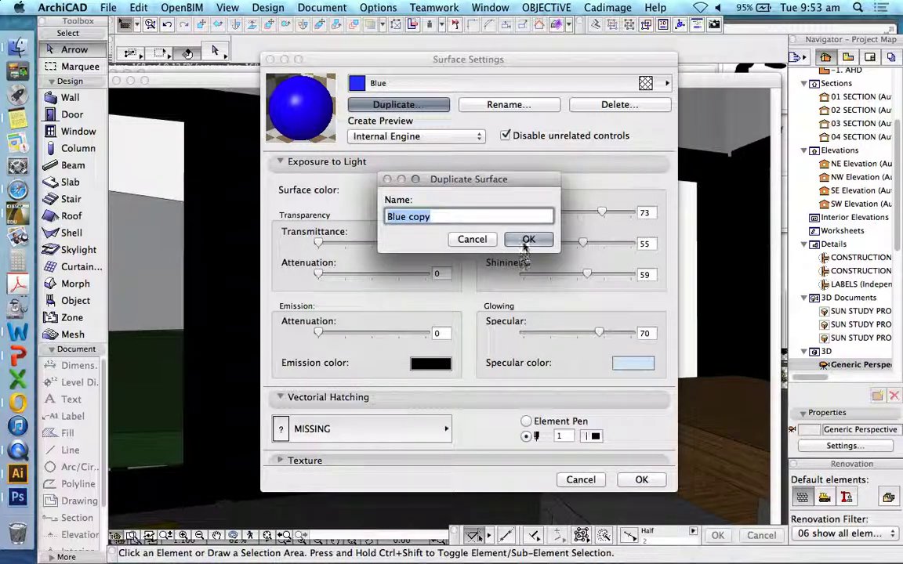
type("BILLBOARD")
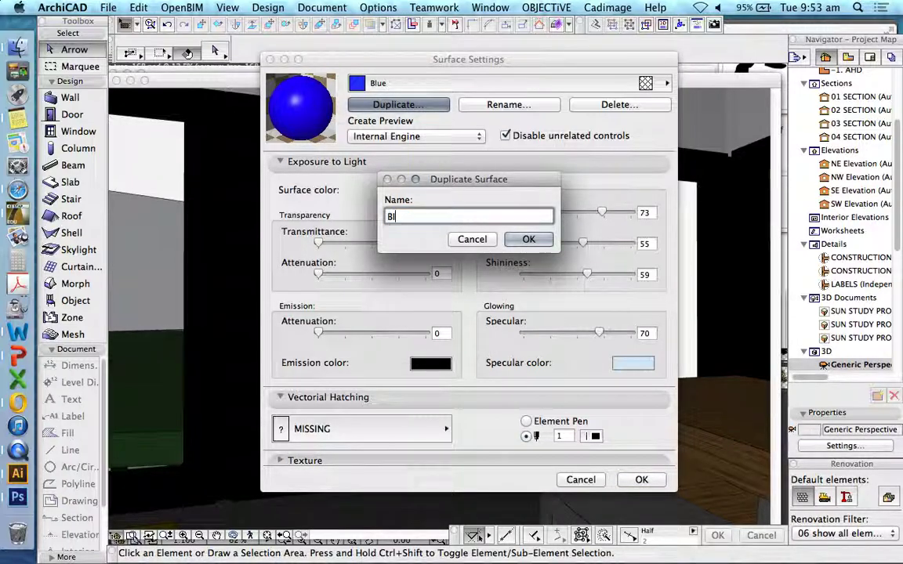
type("_")
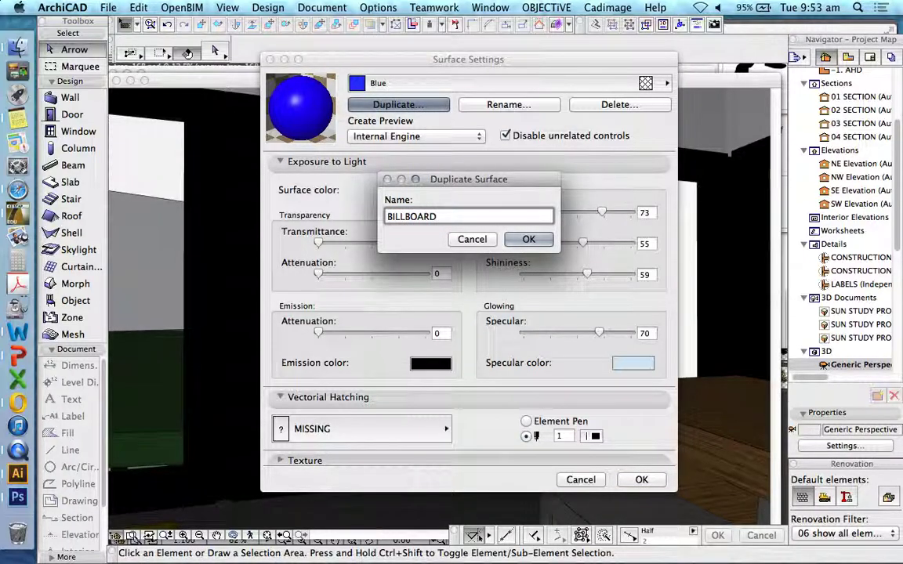
type("TREE")
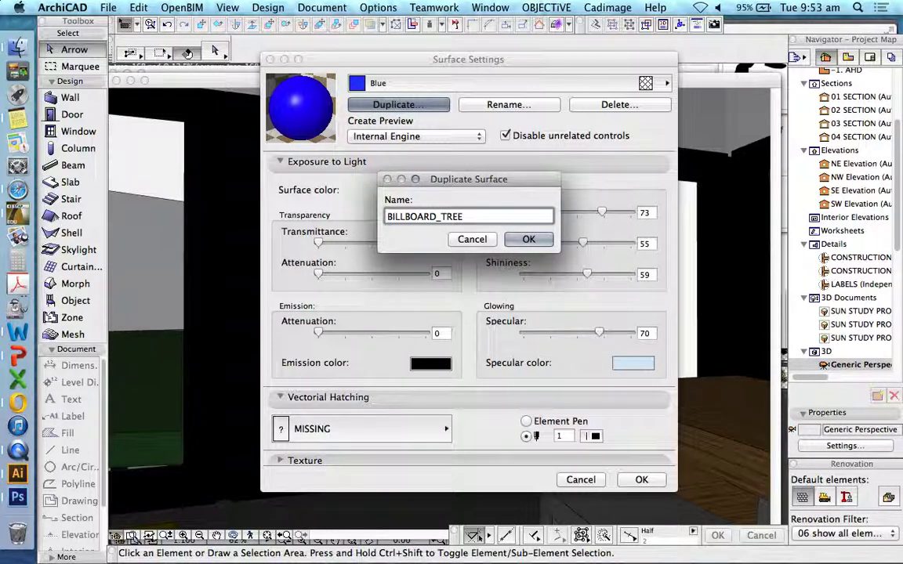
type("1")
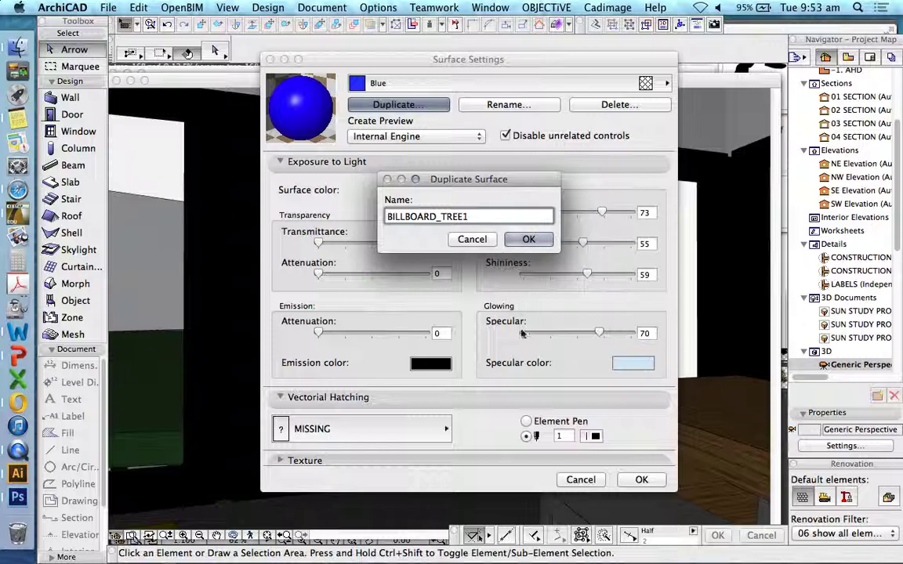
left_click(529, 240)
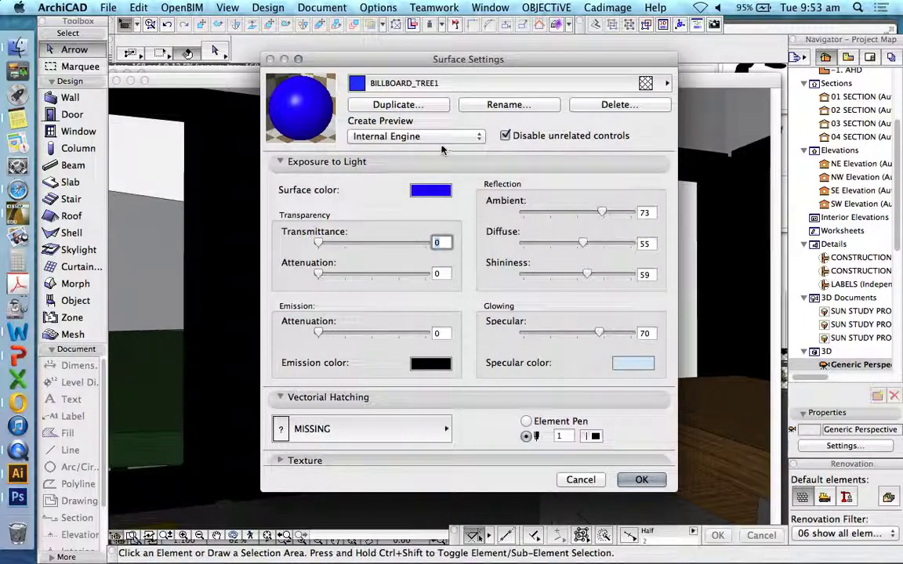
- Preview BILLBOARD_TREE1 with OpenGL and browse for a library image for its texture
left_click(392, 136)
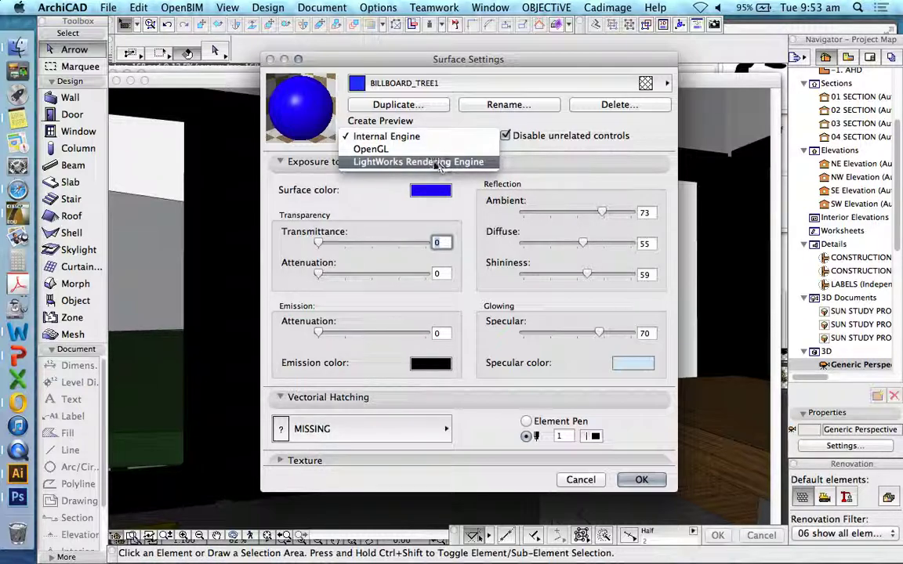
left_click(379, 150)
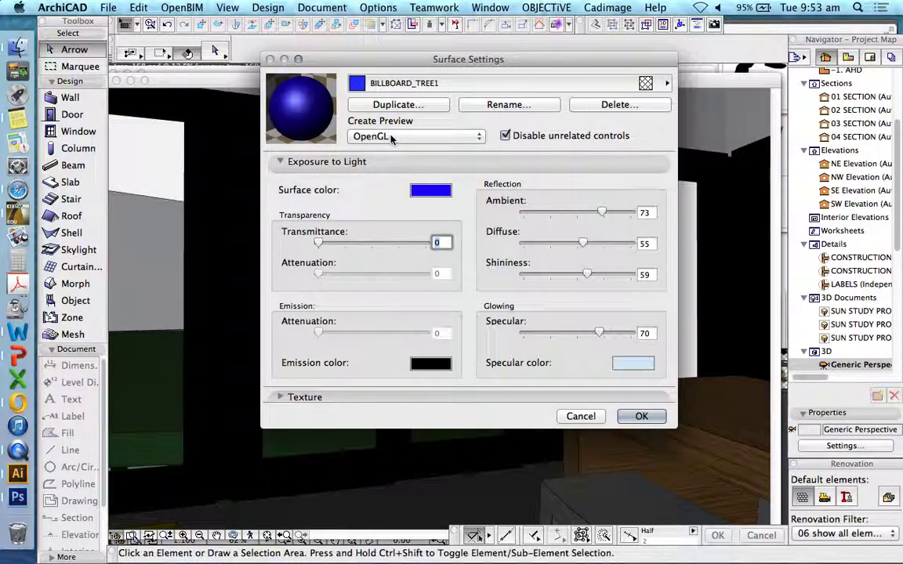
left_click(409, 396)
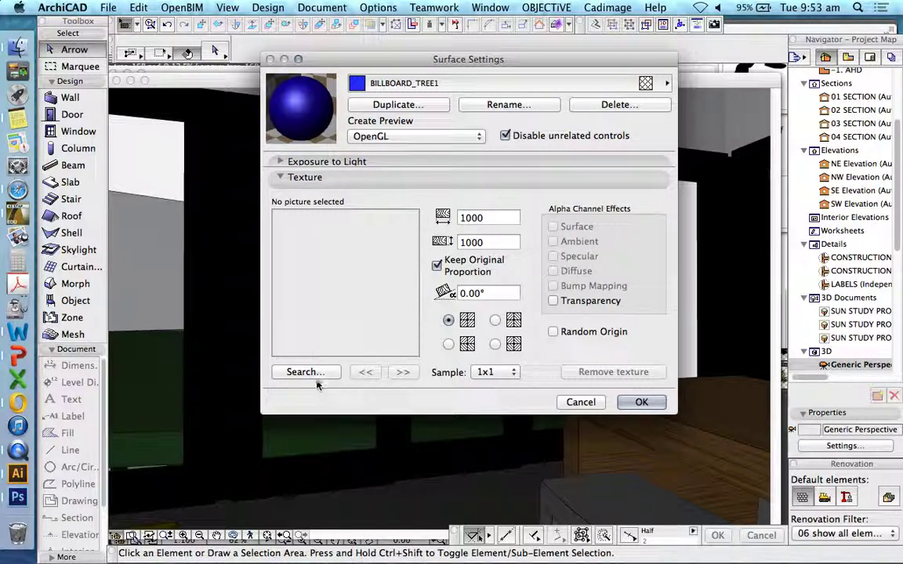
left_click(311, 373)
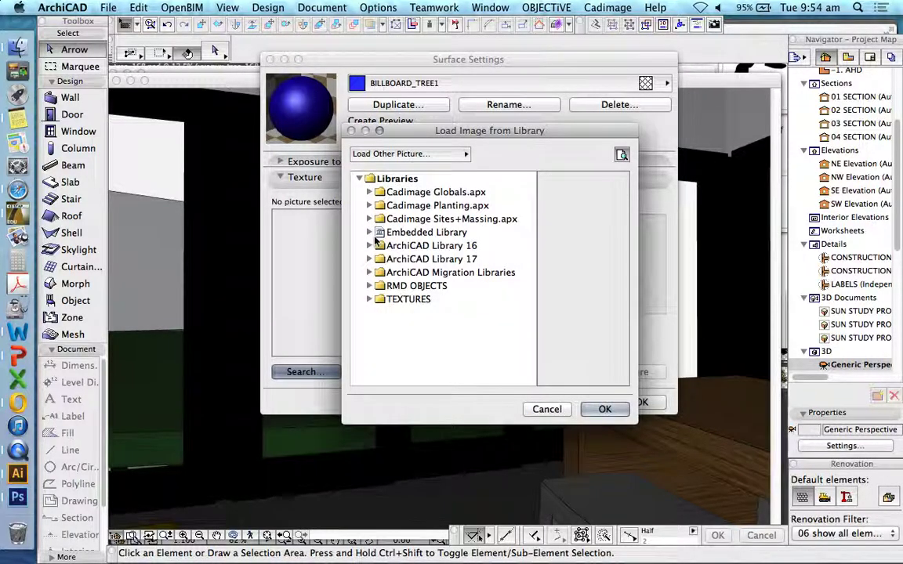
- Apply vyonyx_tree_168.jpg from the Embedded Library as the texture, sized 2359 by 3000
left_click(369, 232)
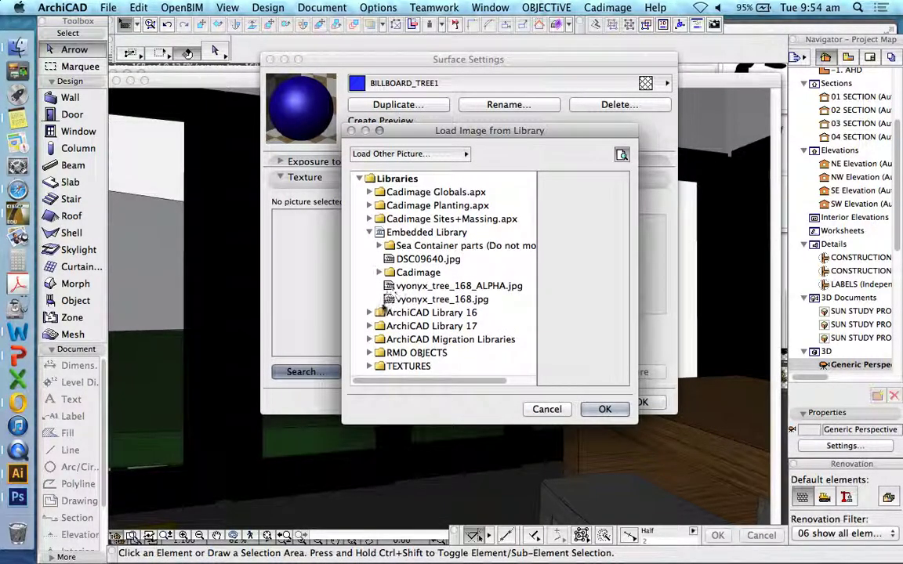
left_click(423, 300)
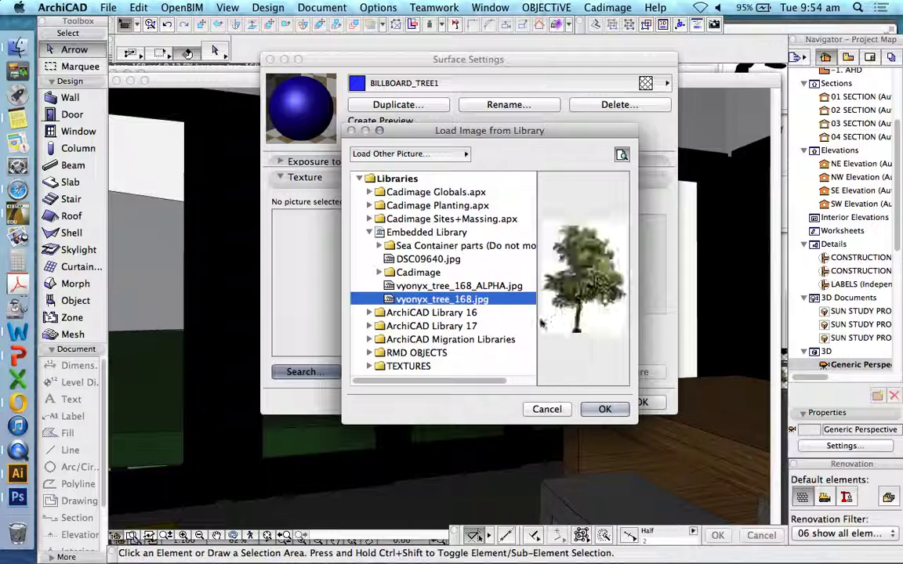
left_click(605, 409)
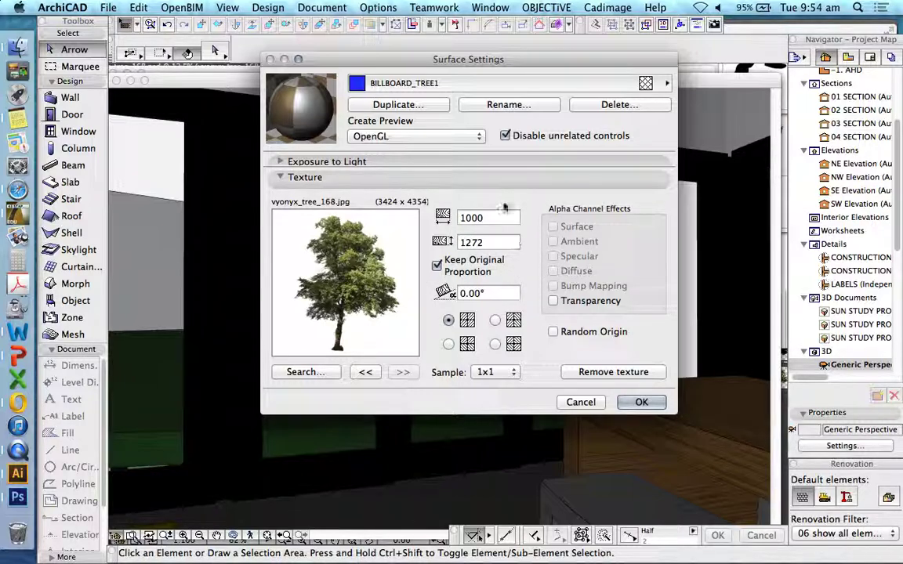
left_click_drag(490, 246, 430, 243)
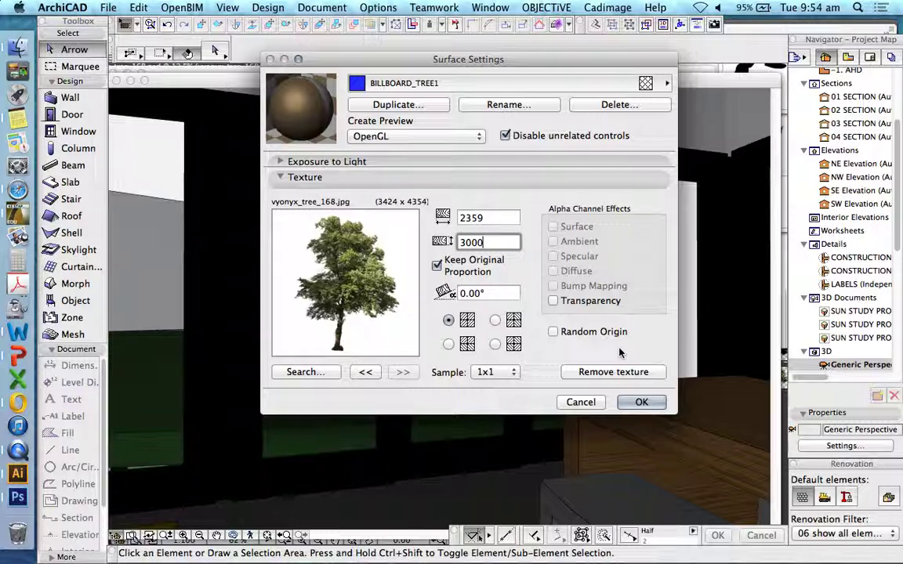
left_click(640, 401)
- Set BILLBOARD_TREE1's lighting to shininess 0, specular 0, diffuse 87 and ambient 86
left_click(456, 138)
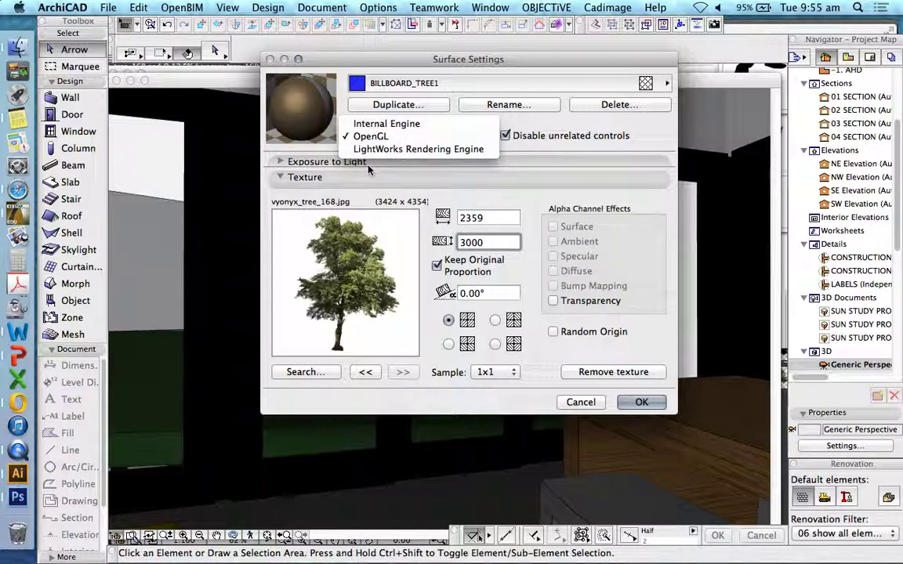
left_click(341, 166)
left_click(341, 164)
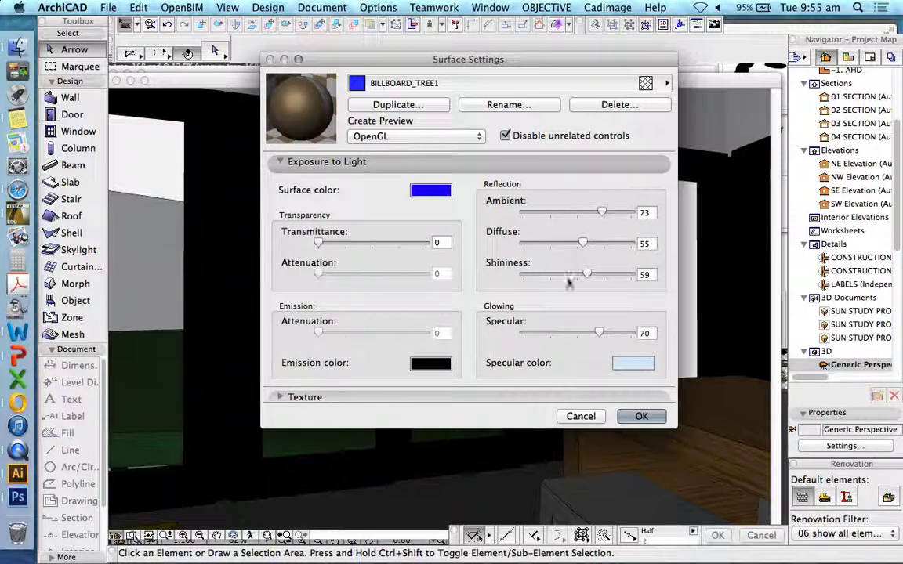
left_click_drag(589, 278, 477, 267)
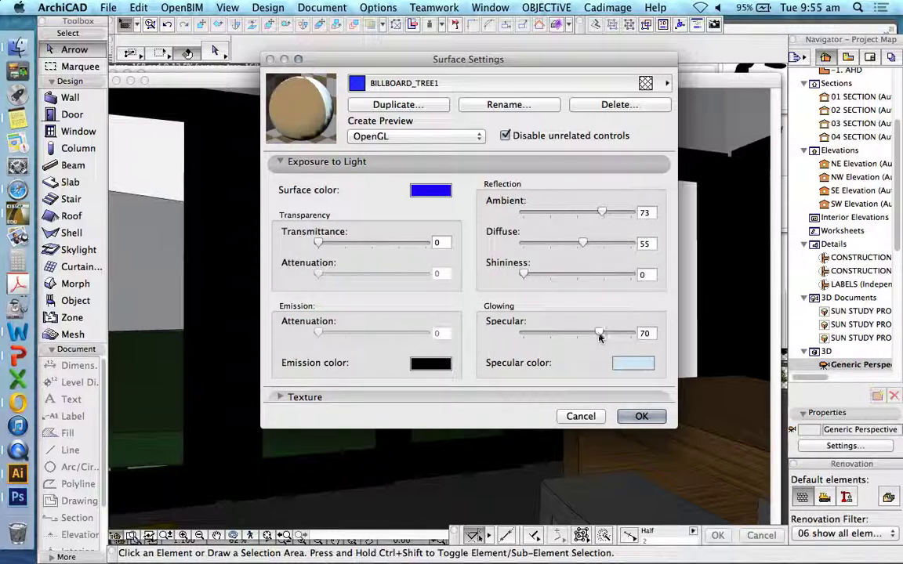
left_click_drag(468, 333, 437, 334)
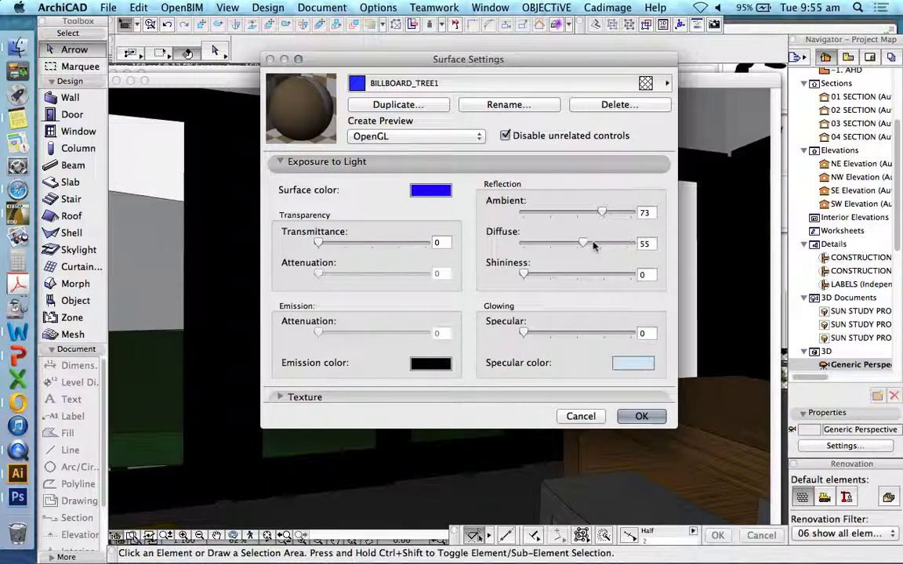
left_click_drag(601, 248, 614, 209)
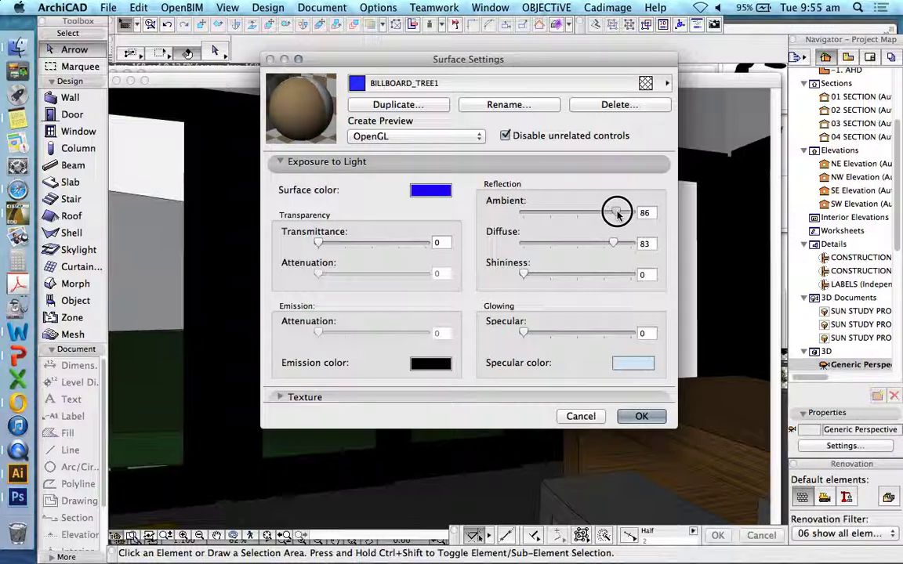
left_click_drag(614, 243, 619, 243)
- Switch the surface preview engine to LightWorks Rendering Engine
left_click(427, 137)
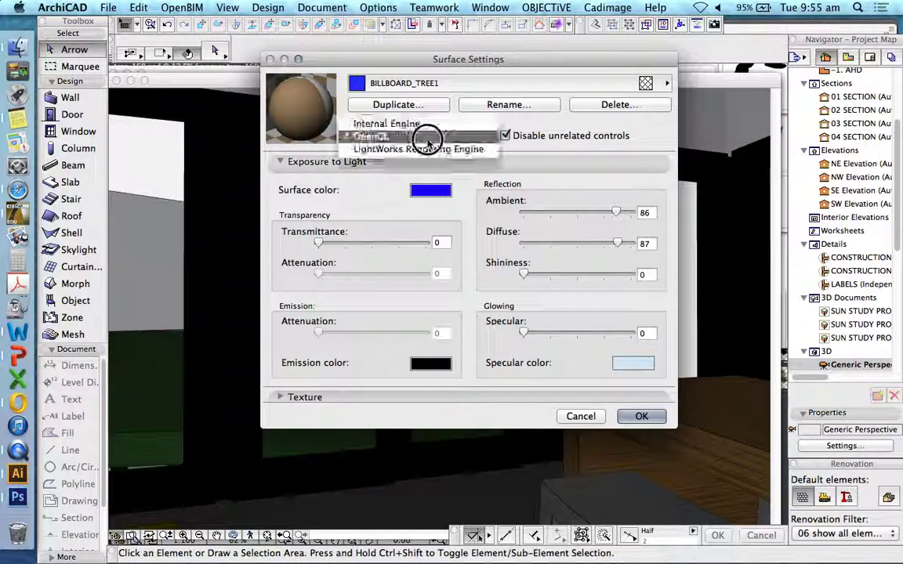
left_click(374, 138)
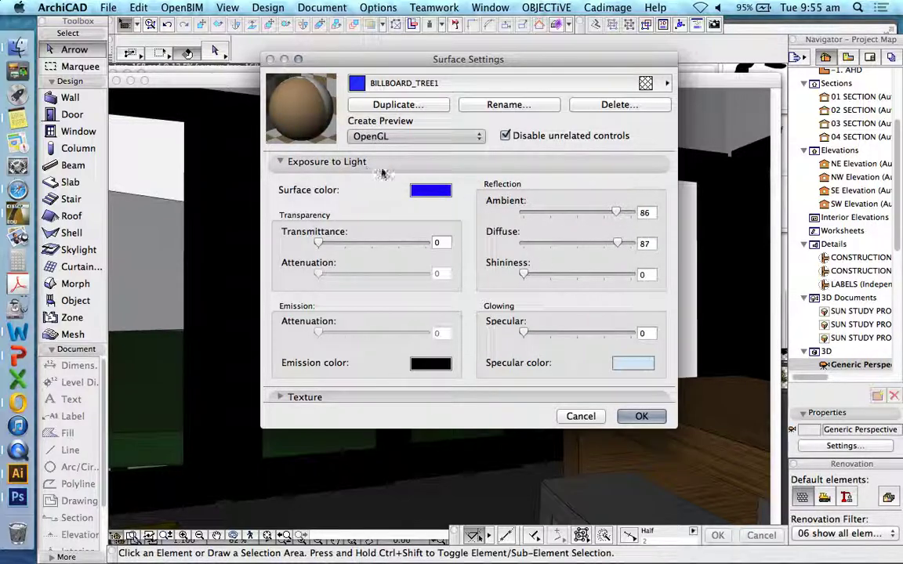
left_click(415, 137)
left_click(363, 149)
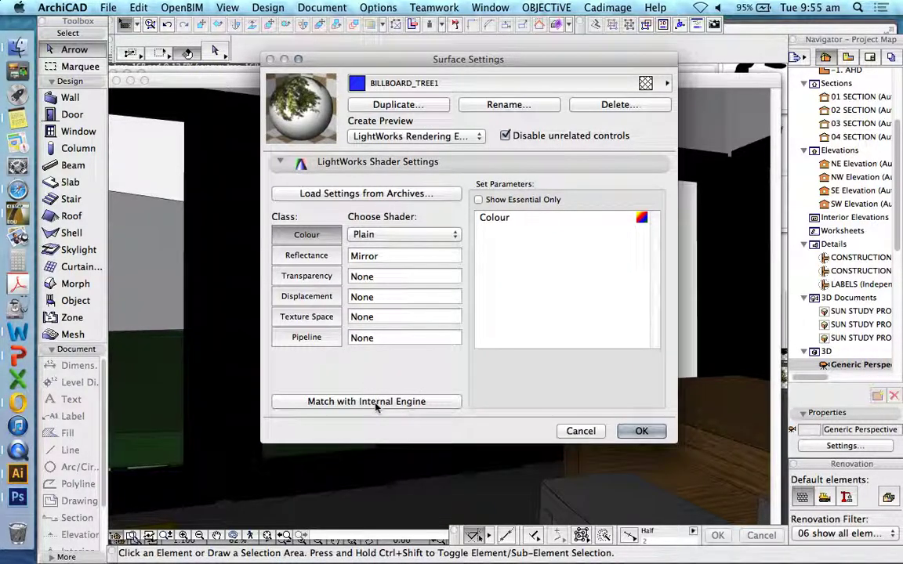
- Match LightWorks shaders to the internal engine, giving a Graphisoft Masked Image colour shader
left_click(376, 402)
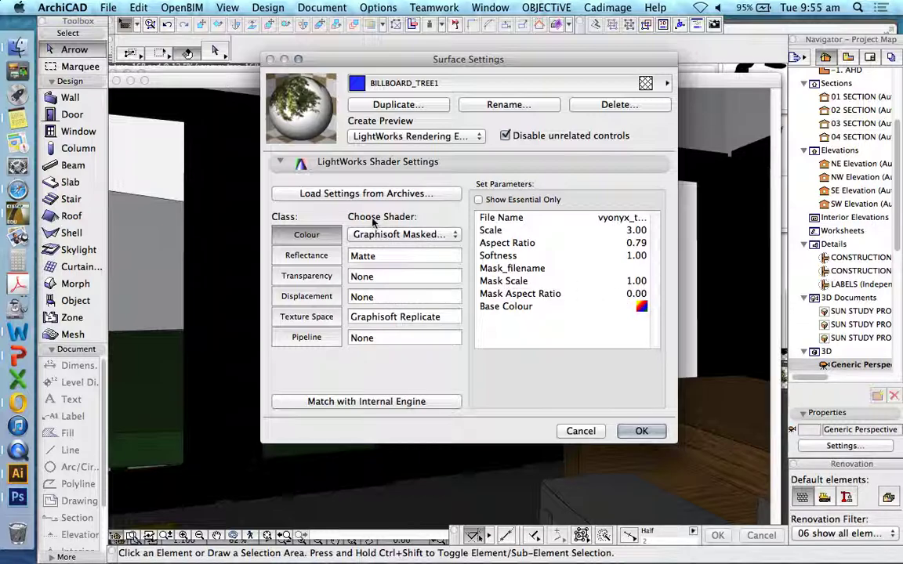
left_click(414, 234)
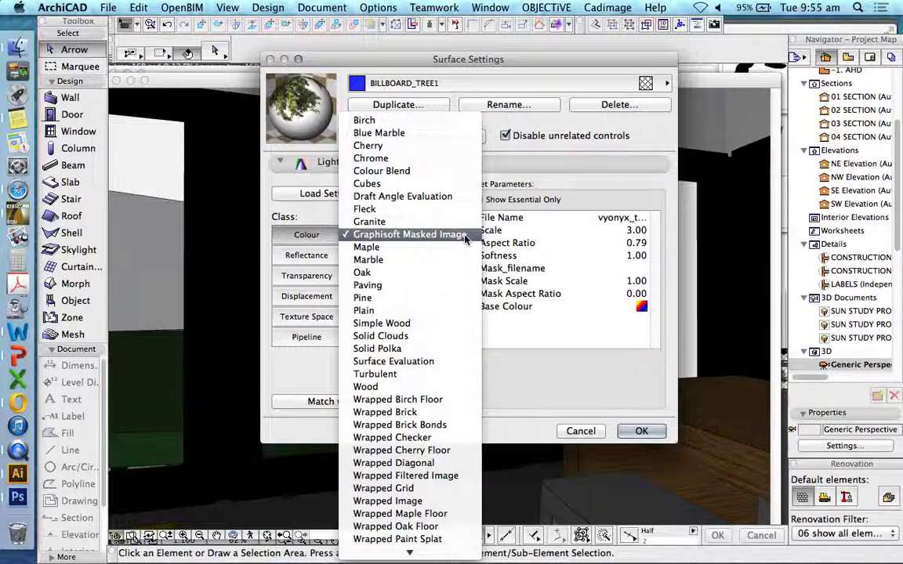
scroll(439, 235, "down", 3)
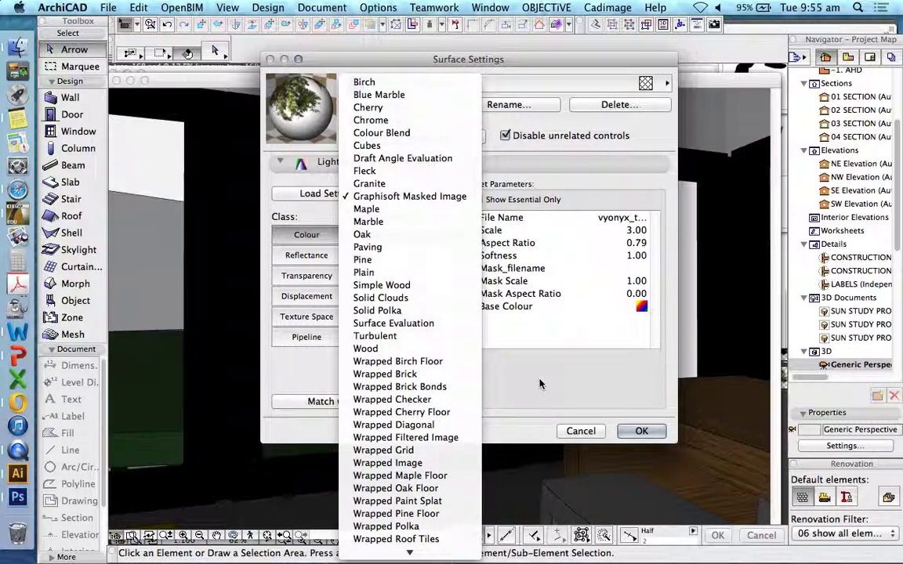
left_click(503, 398)
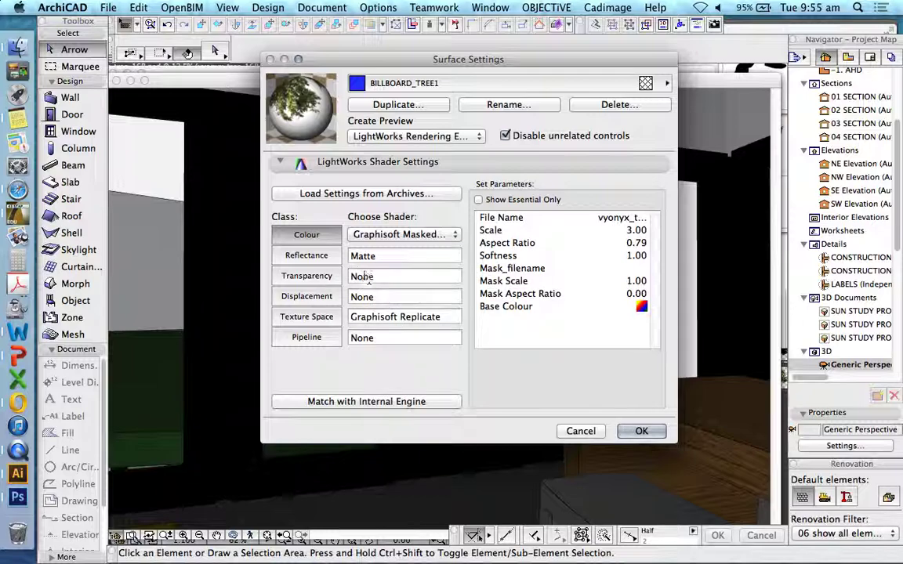
left_click(307, 277)
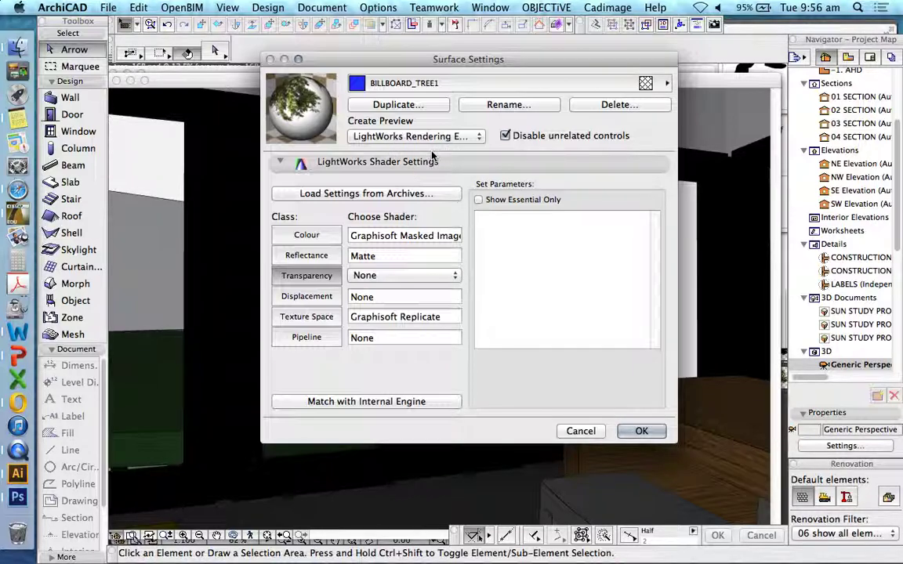
- Set the Transparency shader to Wrapped Image using vyonyx_tree_168_ALPHA.jpg from the Embedded Library
mouse_move(309, 114)
left_mouse_down()
mouse_move(286, 111)
mouse_move(298, 121)
mouse_move(293, 109)
mouse_move(321, 115)
left_mouse_up()
left_click(406, 278)
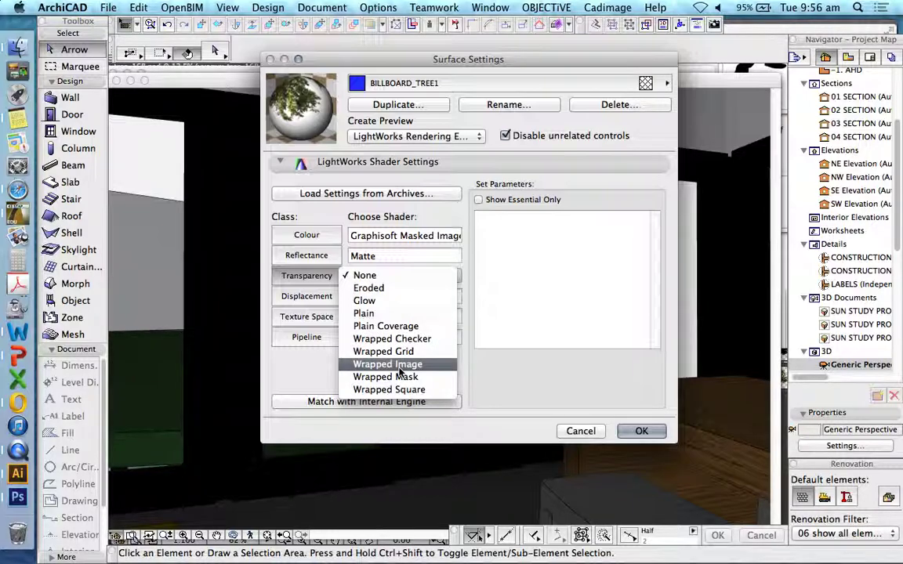
left_click(427, 429)
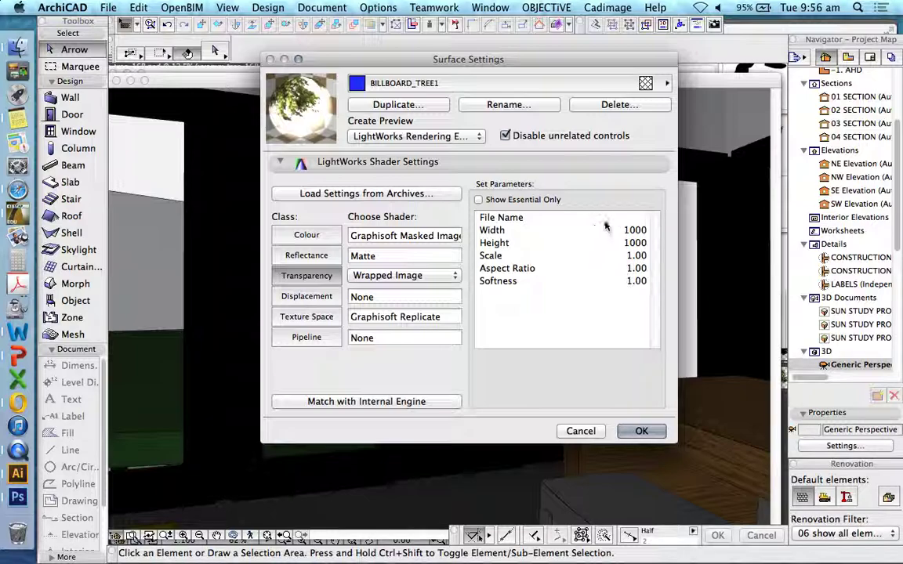
left_click(619, 218)
left_click(626, 385)
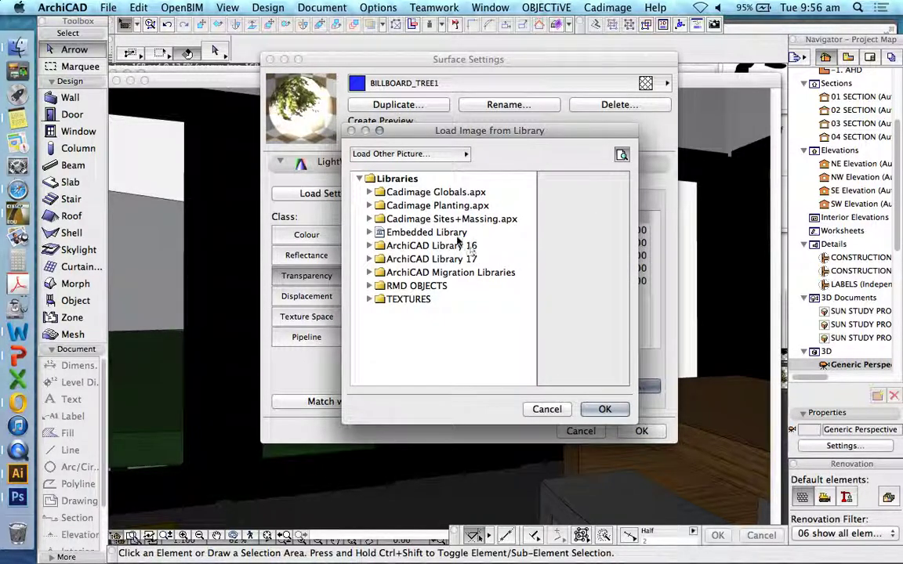
left_click(446, 232)
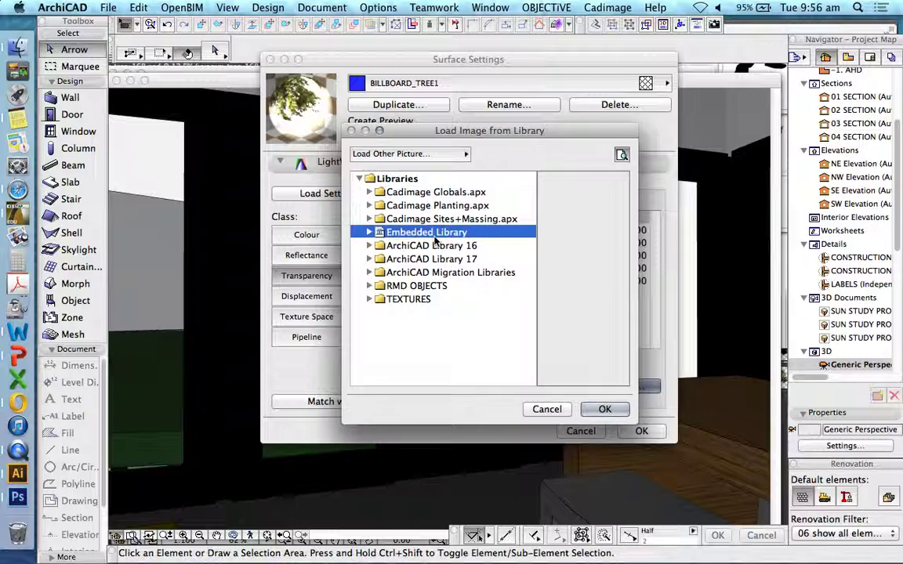
left_click(368, 232)
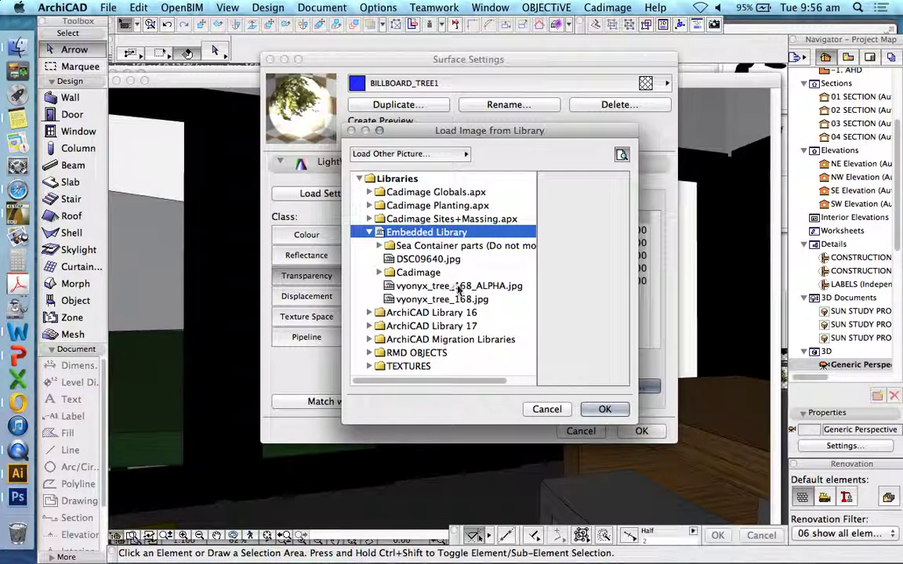
left_click(438, 286)
left_click(603, 412)
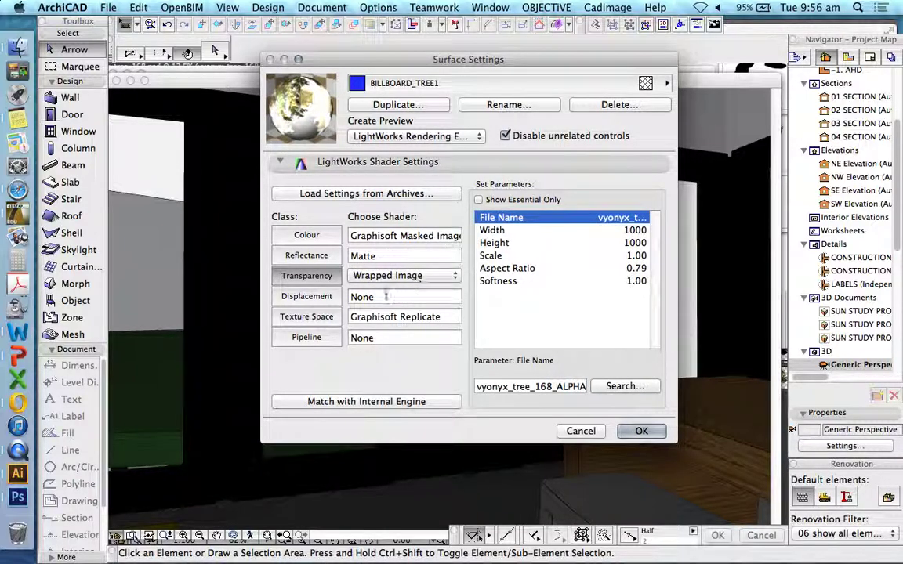
left_click(307, 235)
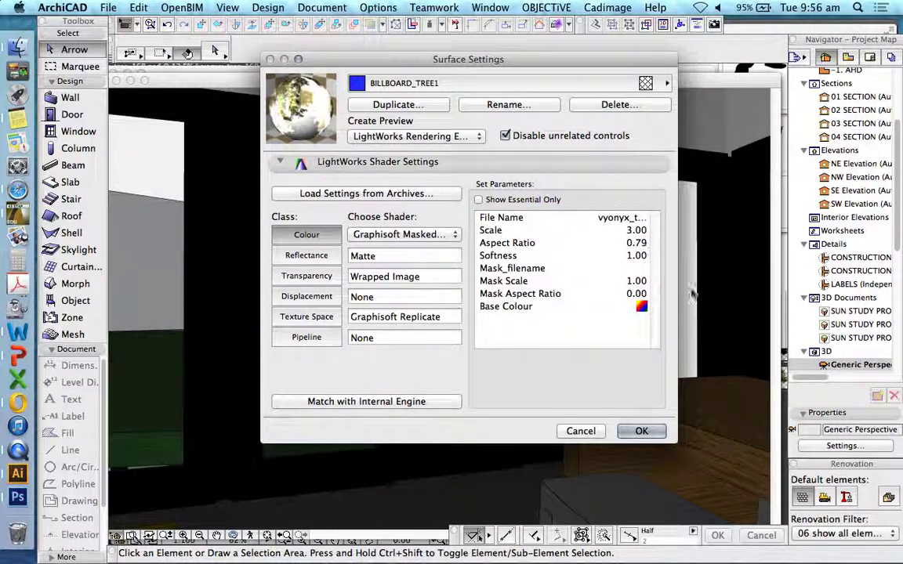
- Set the Colour shader to Wrapped Image using vyonyx_tree_168.jpg from the Embedded Library
left_click(404, 234)
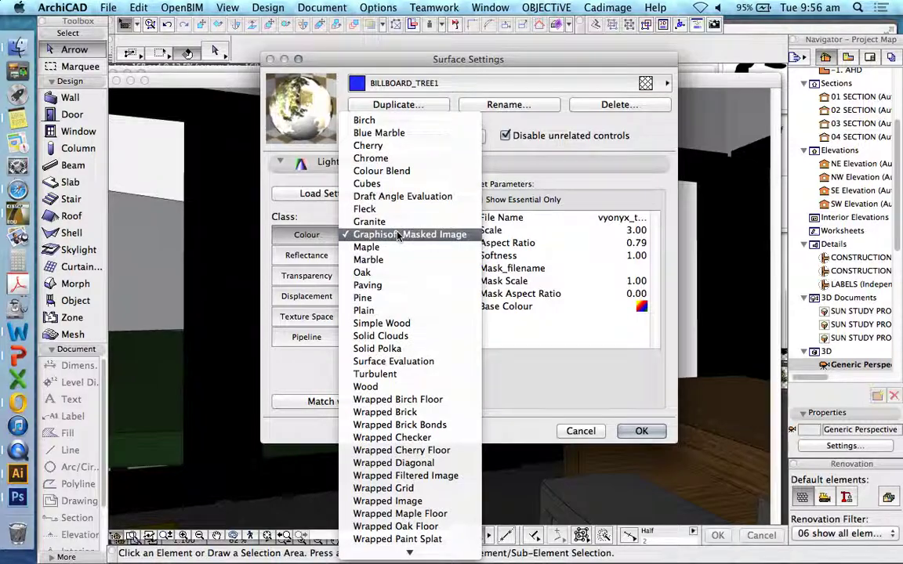
left_click(423, 502)
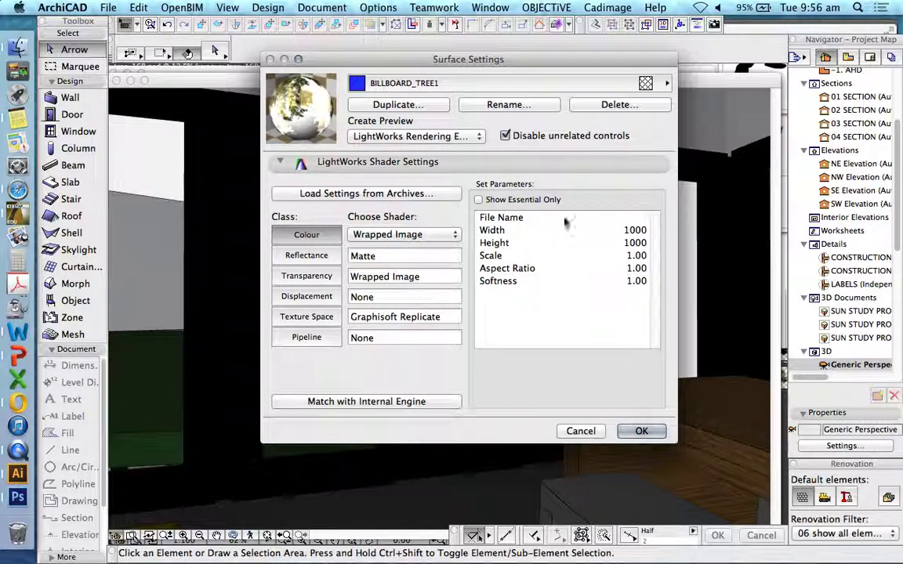
left_click(595, 218)
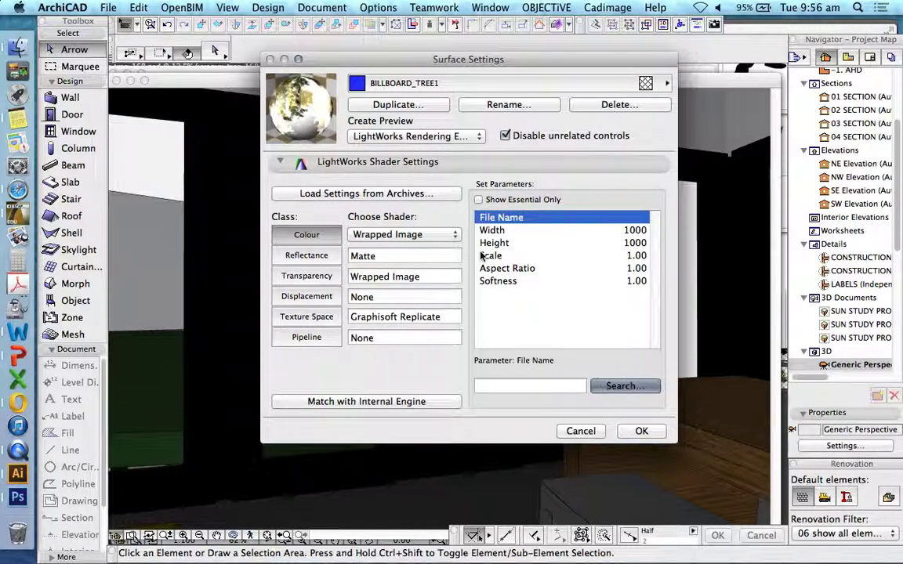
left_click(625, 385)
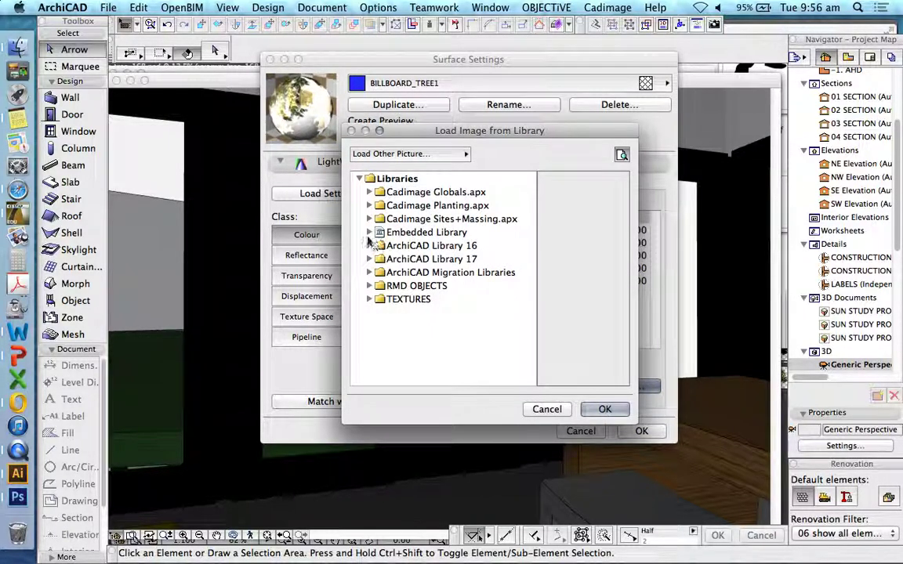
left_click(370, 232)
left_click(438, 300)
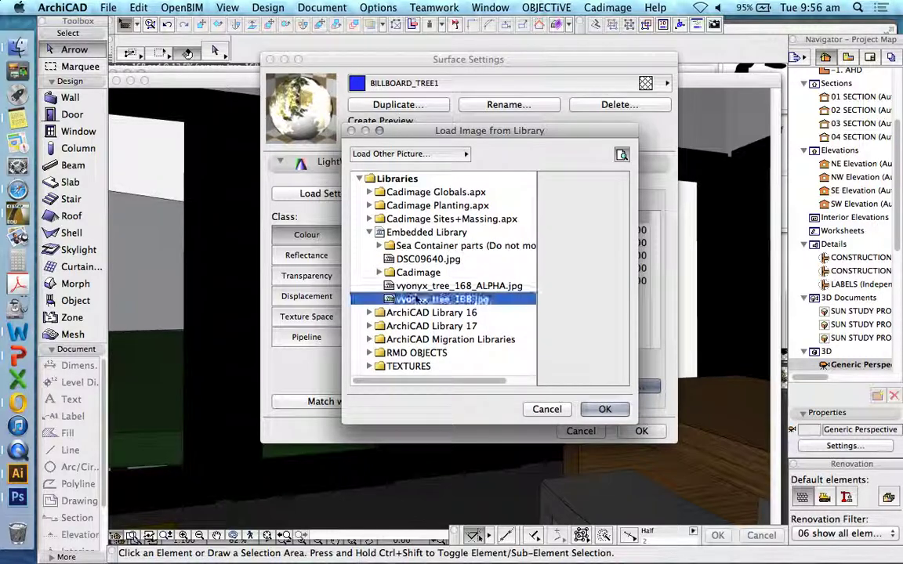
left_click(604, 409)
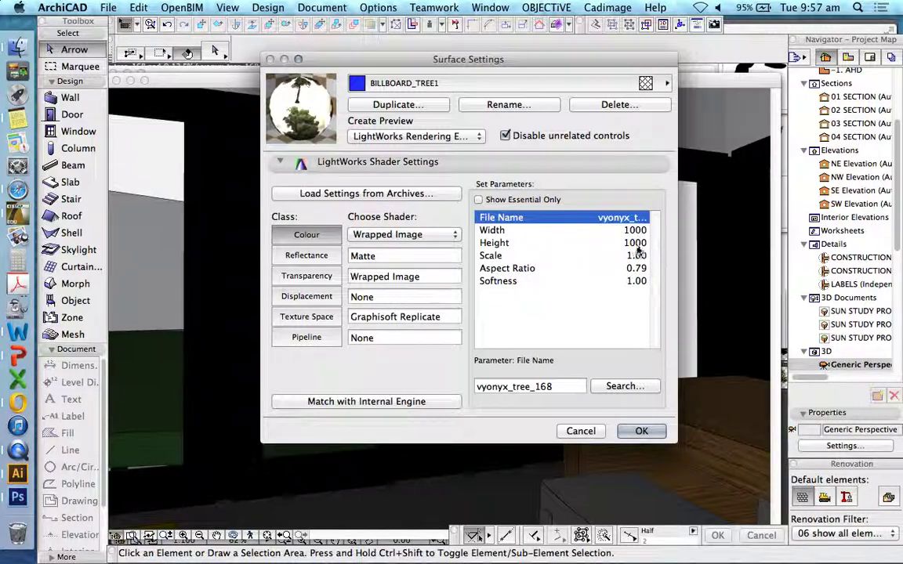
- Set the Colour Wrapped Image scale to 3.00
left_click(637, 246)
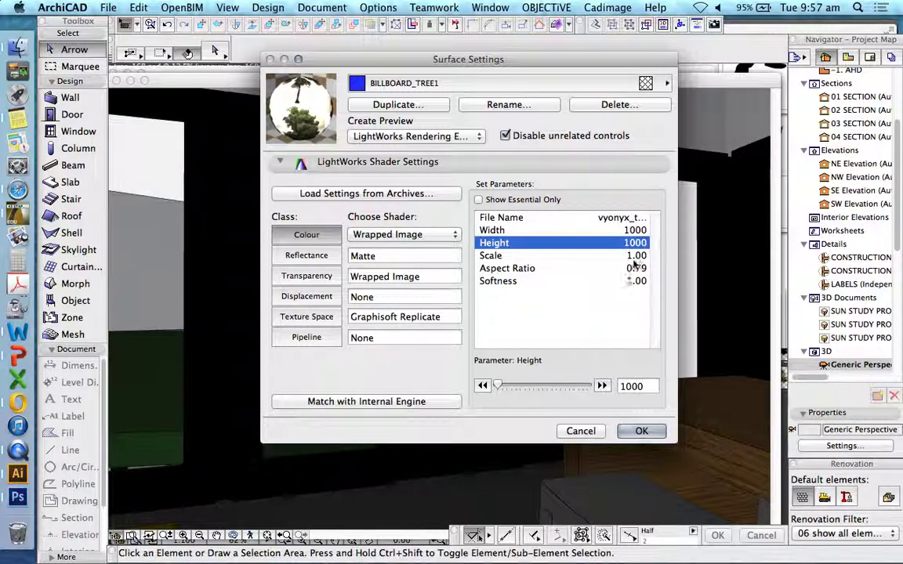
left_click(636, 256)
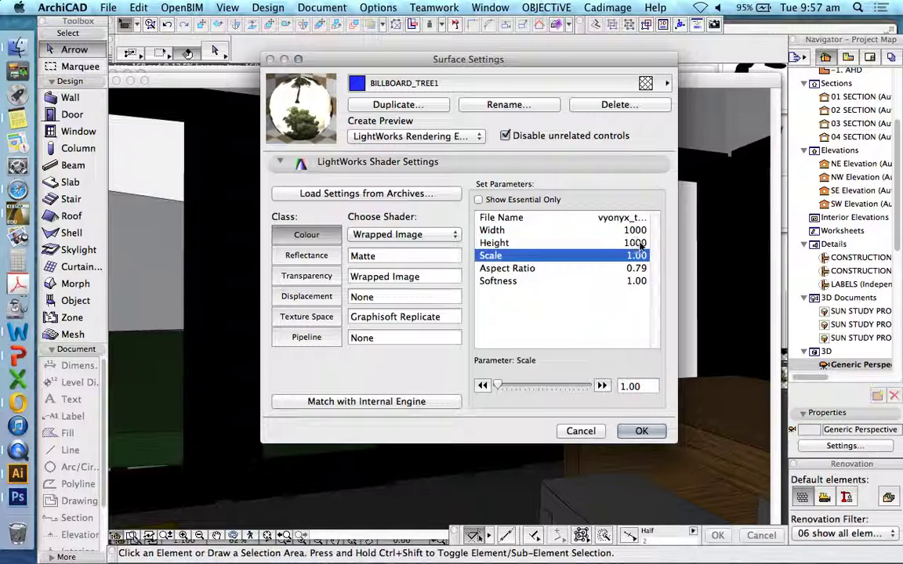
left_click(635, 386)
type("3")
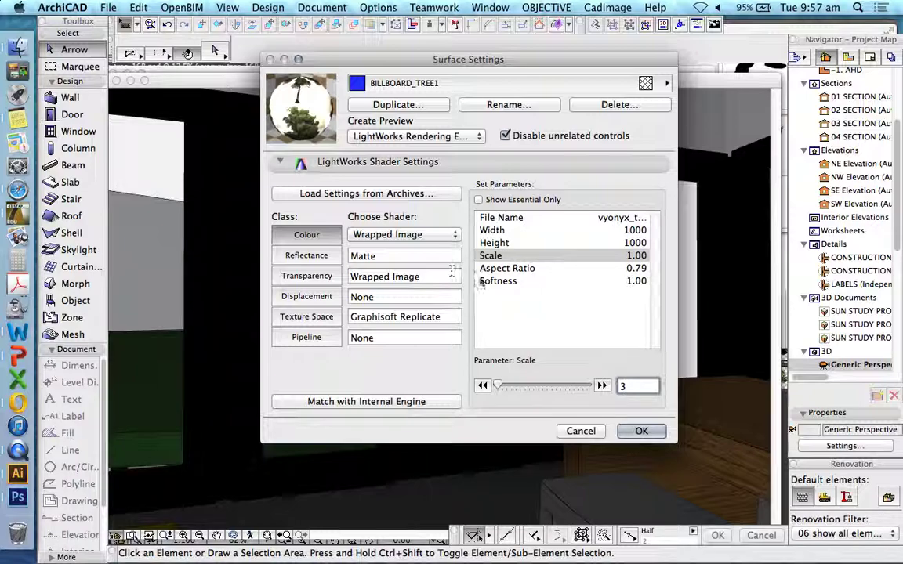
key("Return")
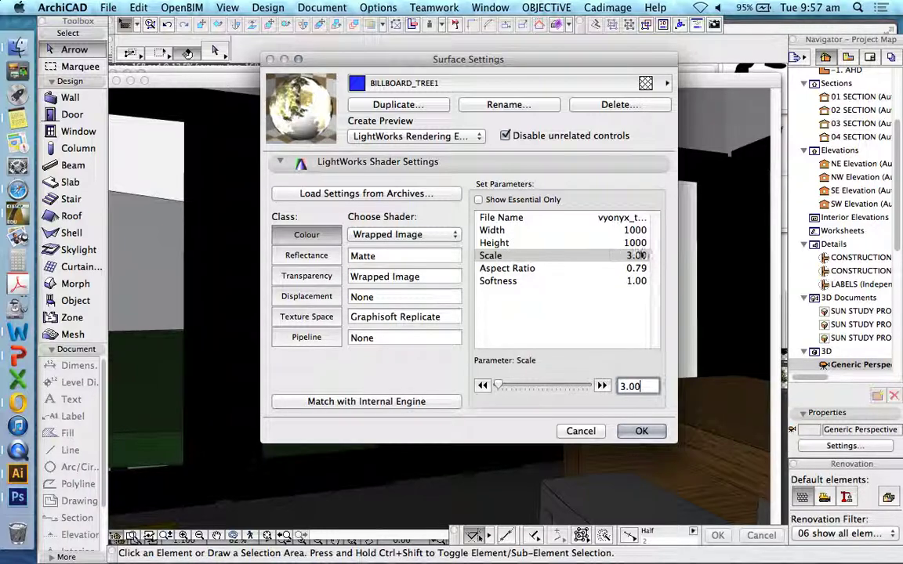
- Set the Transparency Wrapped Image scale to 3.00 and apply the Surface Settings
left_click(307, 283)
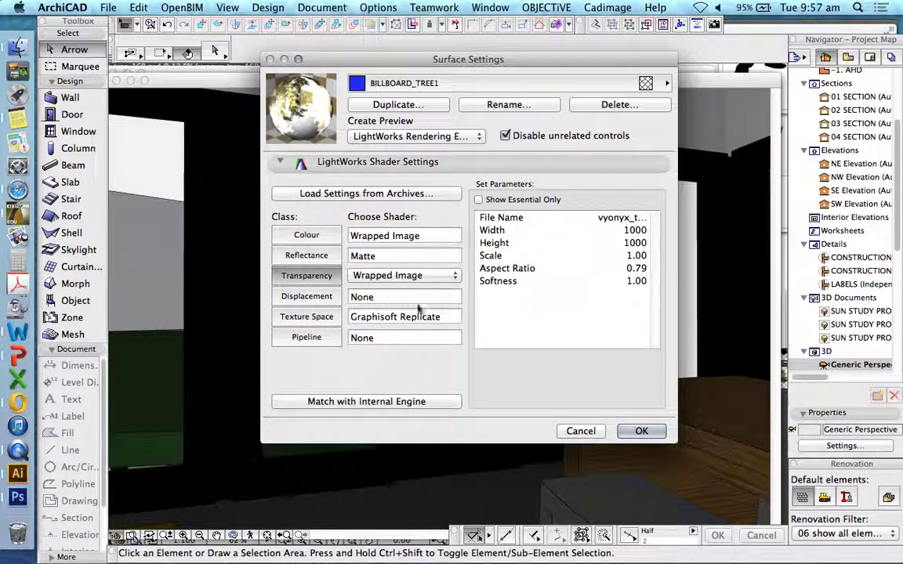
left_click(636, 255)
double_click(638, 385)
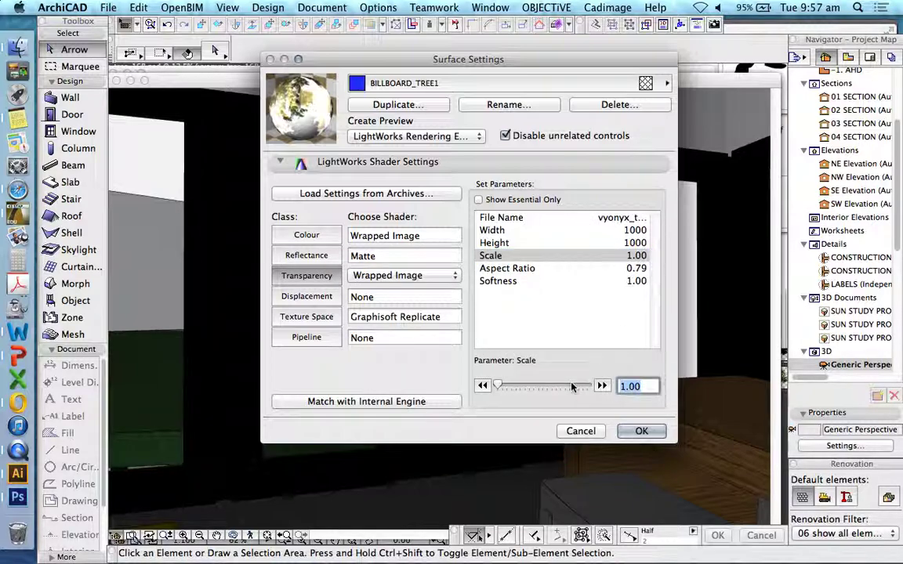
type("3")
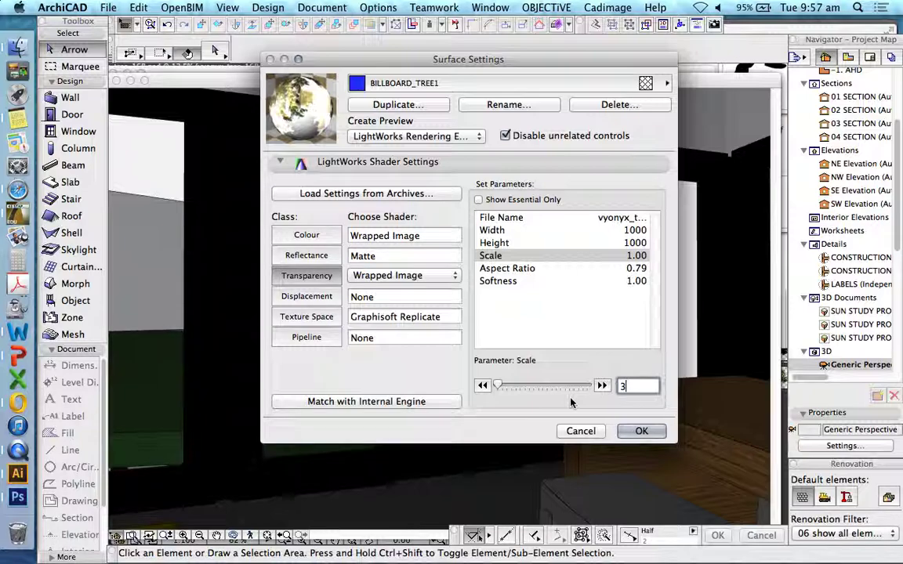
key("Tab")
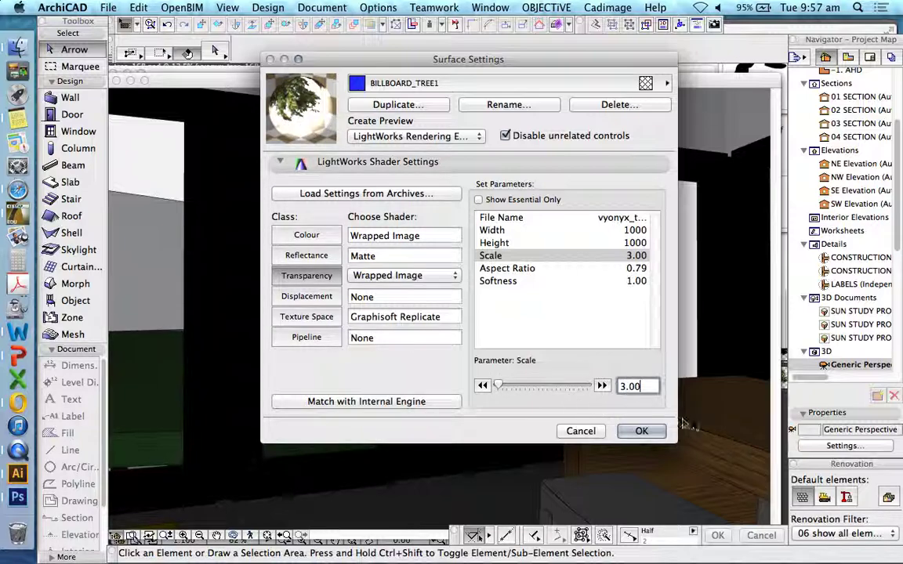
left_click(641, 432)
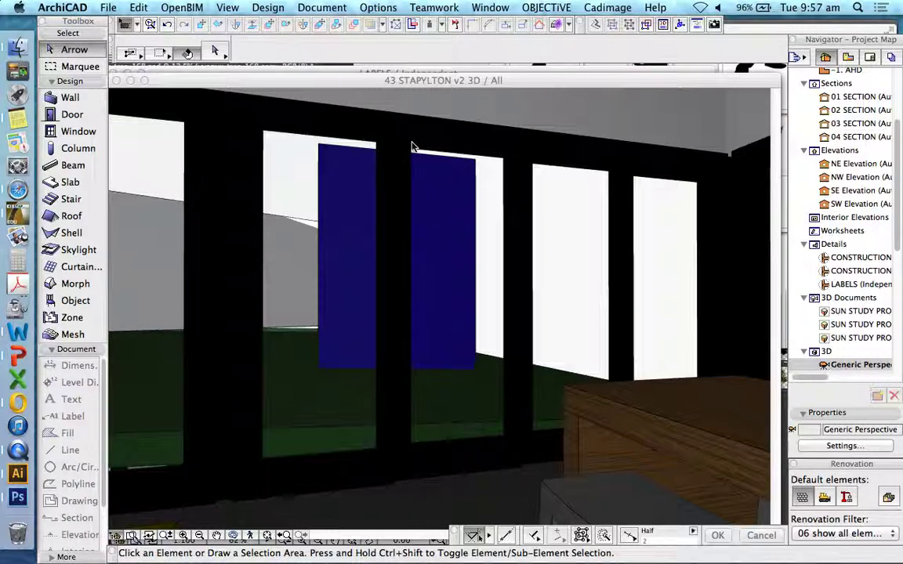
- Go from the 3D view to the 3. UPPER GROUND floor plan and select the courtyard's short wall
scroll(841, 139, "up", 5)
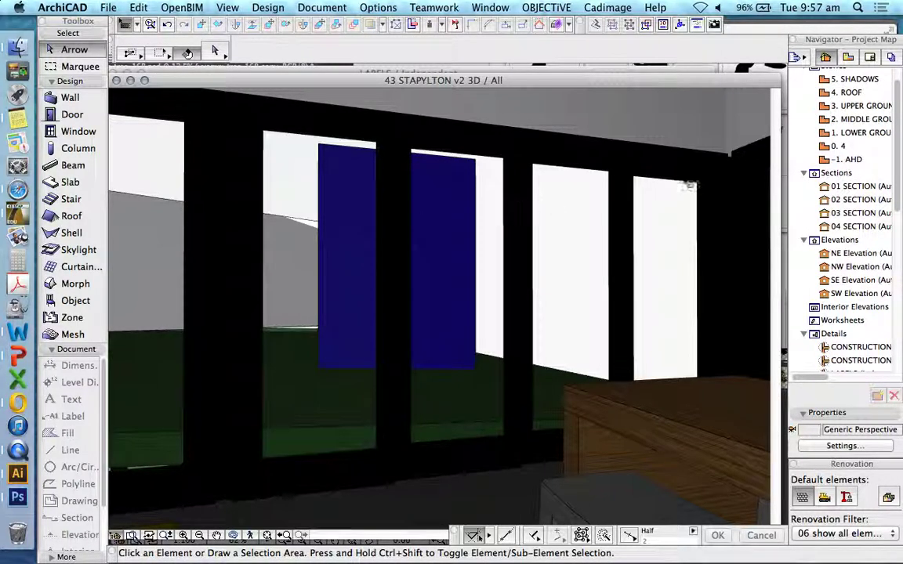
double_click(842, 142)
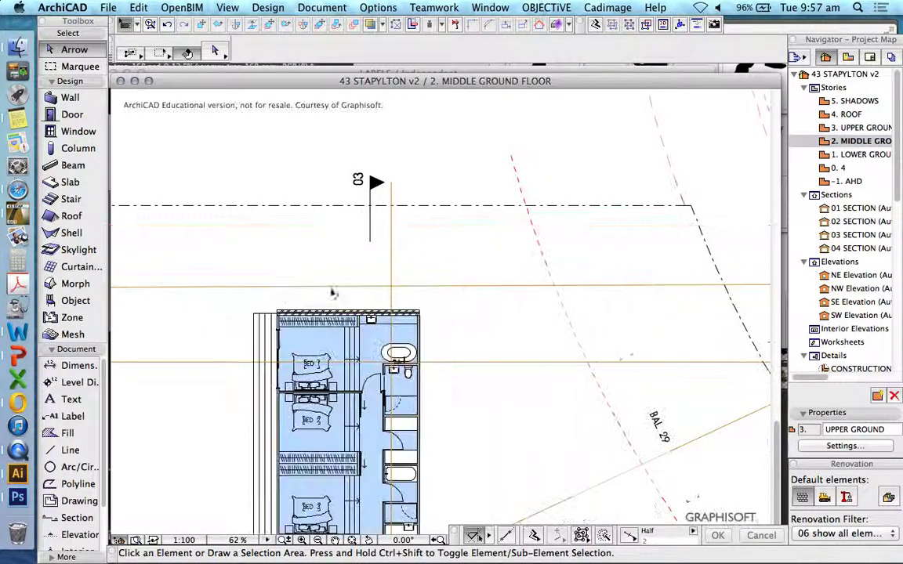
double_click(860, 127)
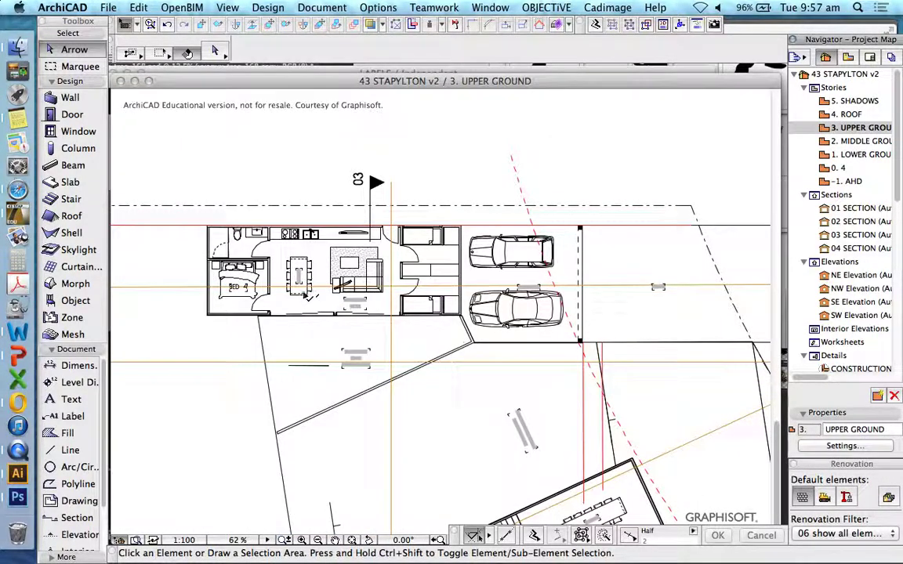
scroll(313, 337, "up", 3)
left_click(313, 439)
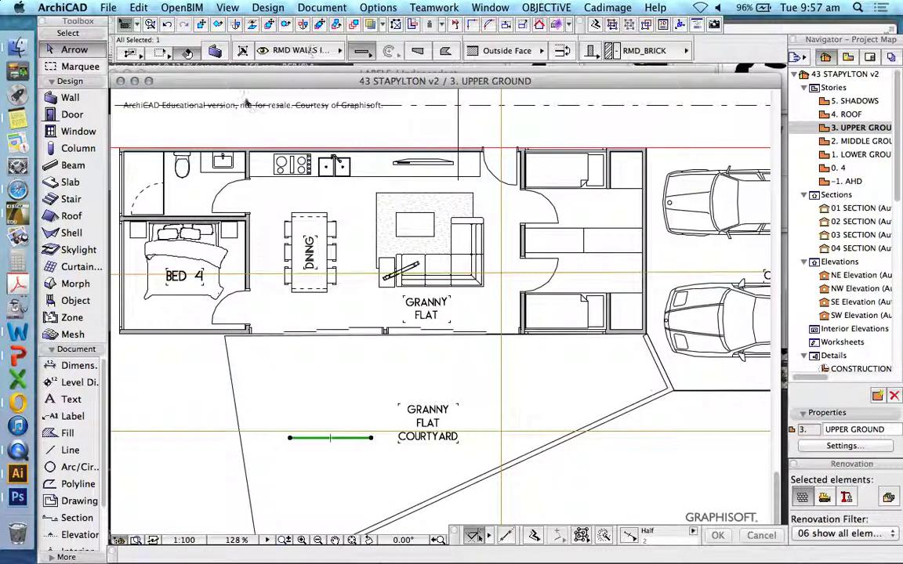
- Apply BILLBOARD_TREE1 to all three linked surfaces of the courtyard wall, then show all in 3D
key("super+t")
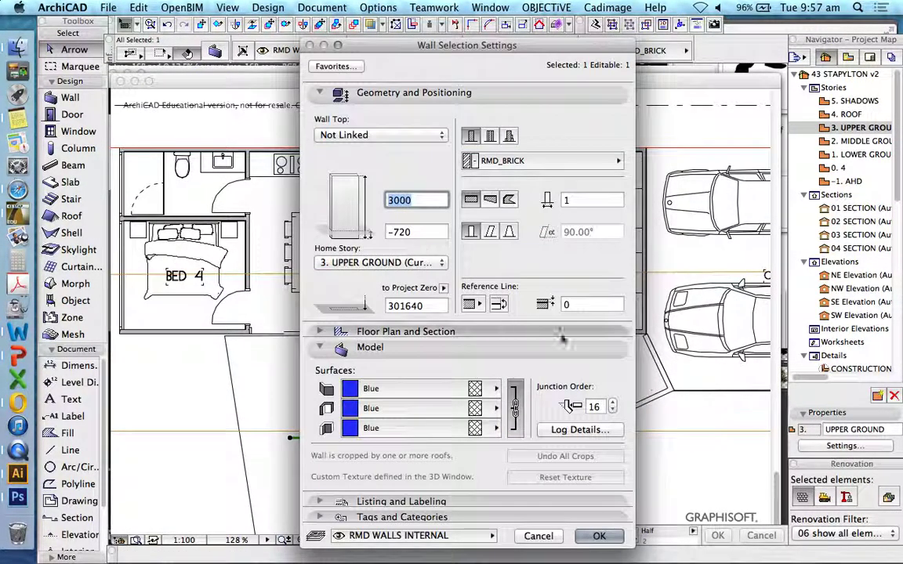
left_click(408, 390)
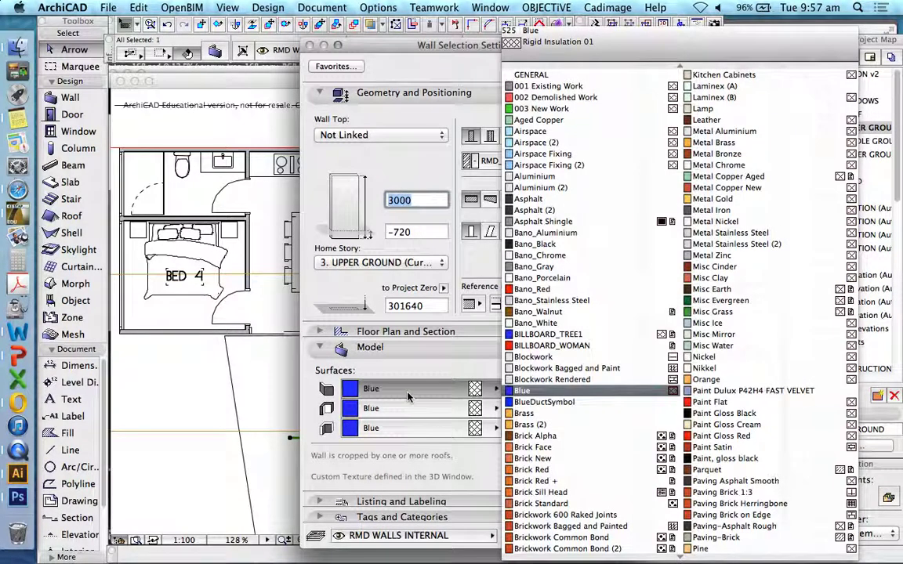
left_click(556, 335)
left_click(569, 405)
left_click(598, 536)
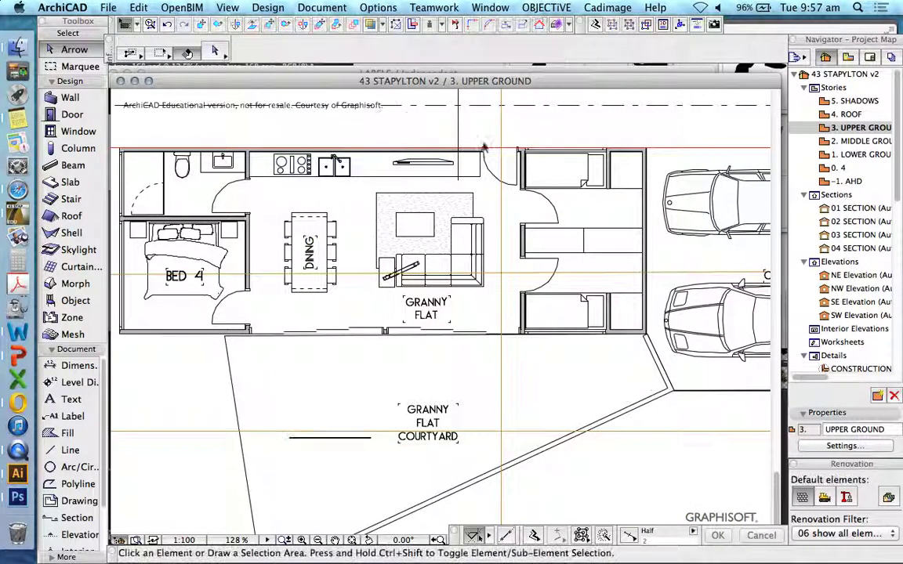
right_click(419, 128)
left_click(493, 325)
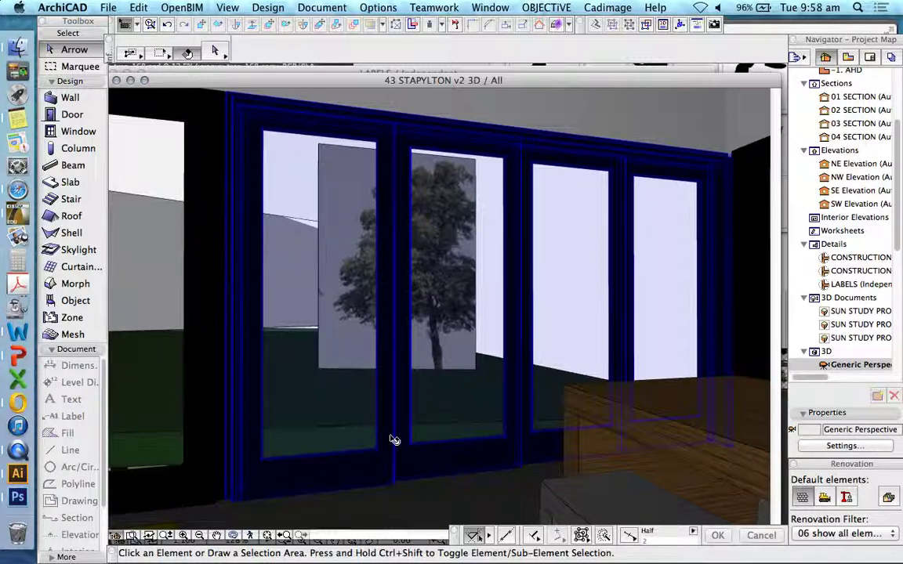
- Stretch Sliding Door 17 to a new width so the billboard shows through a clear opening
left_click(510, 378)
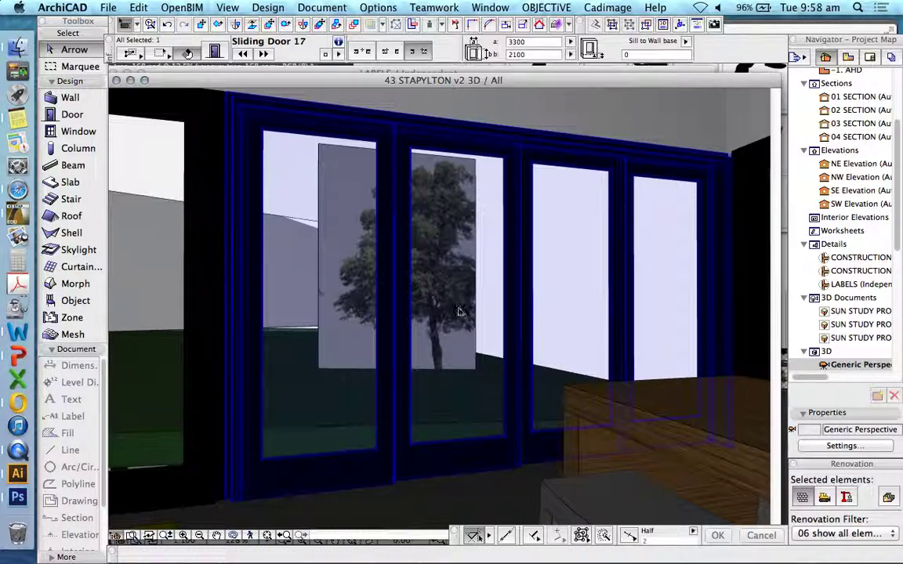
left_click(241, 312)
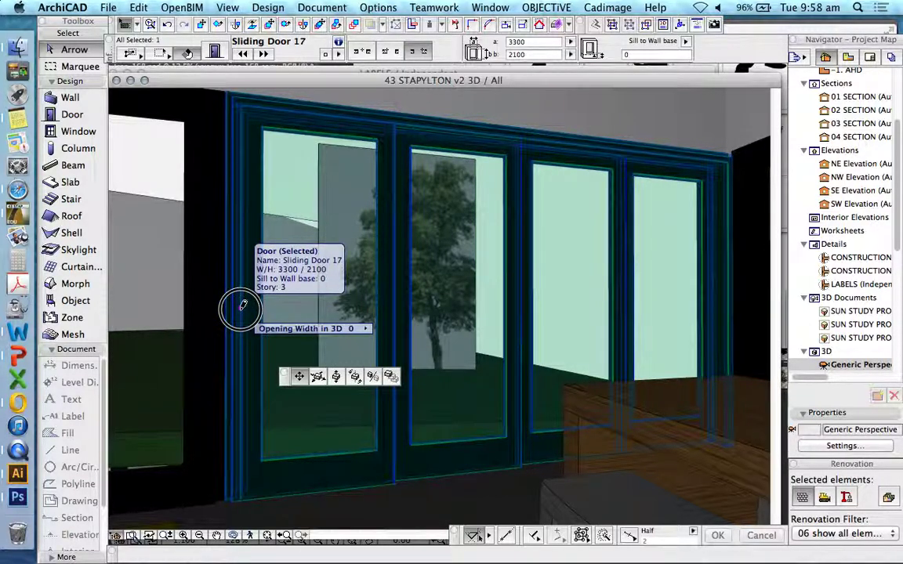
left_click(332, 308)
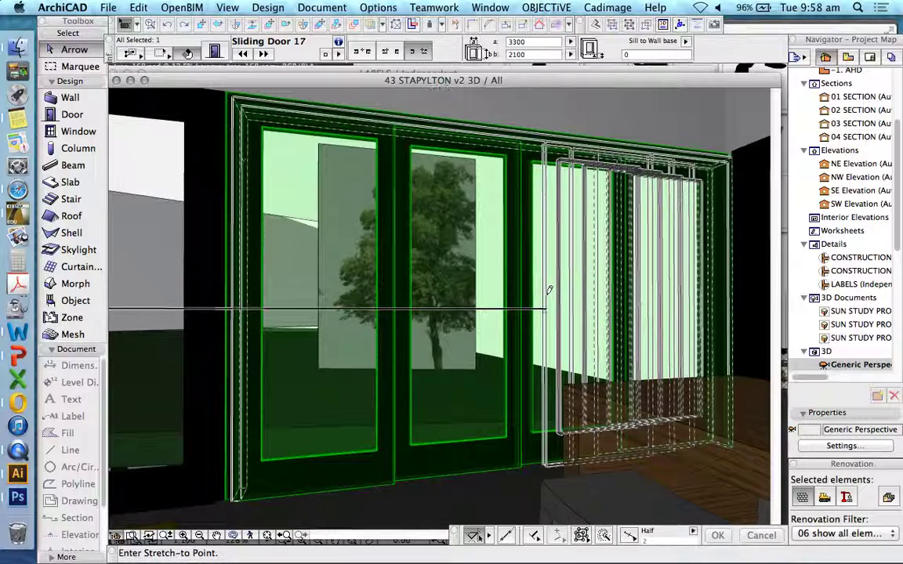
left_click(513, 282)
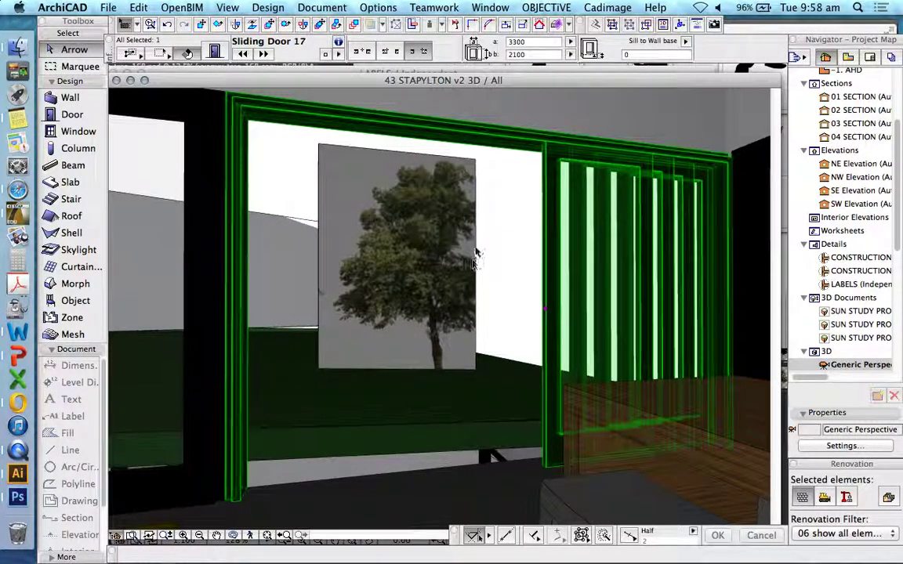
key("Escape")
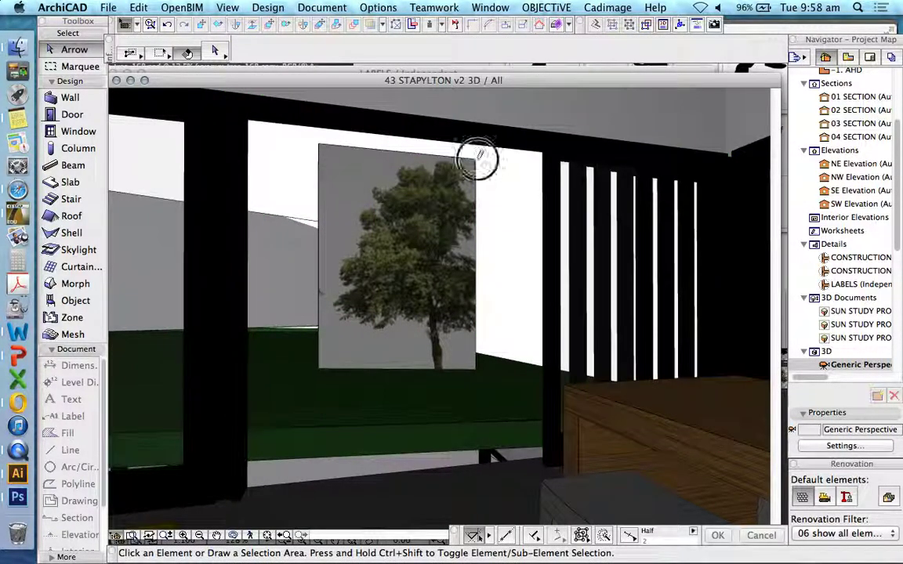
left_click(530, 263)
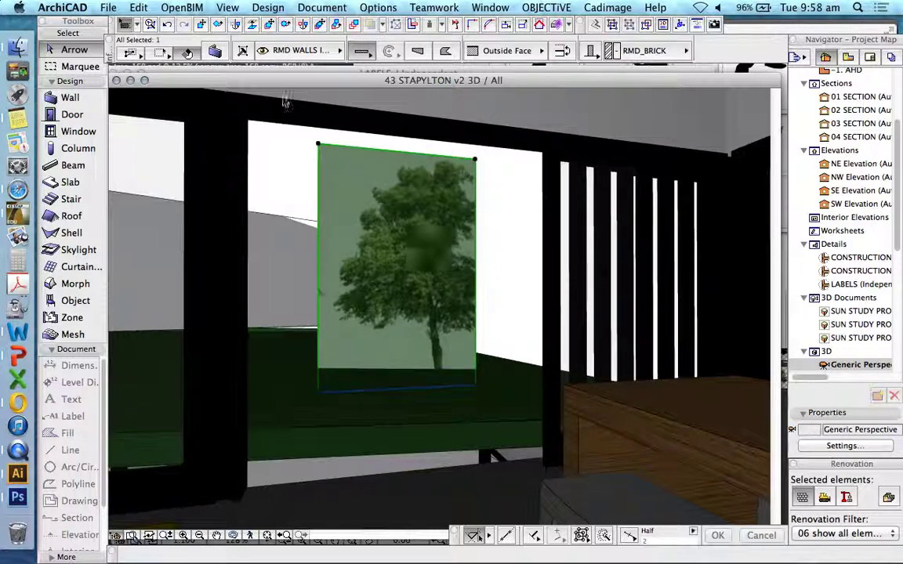
- Stretch the tree billboard wall's edge by a distance of 395
left_click(188, 51)
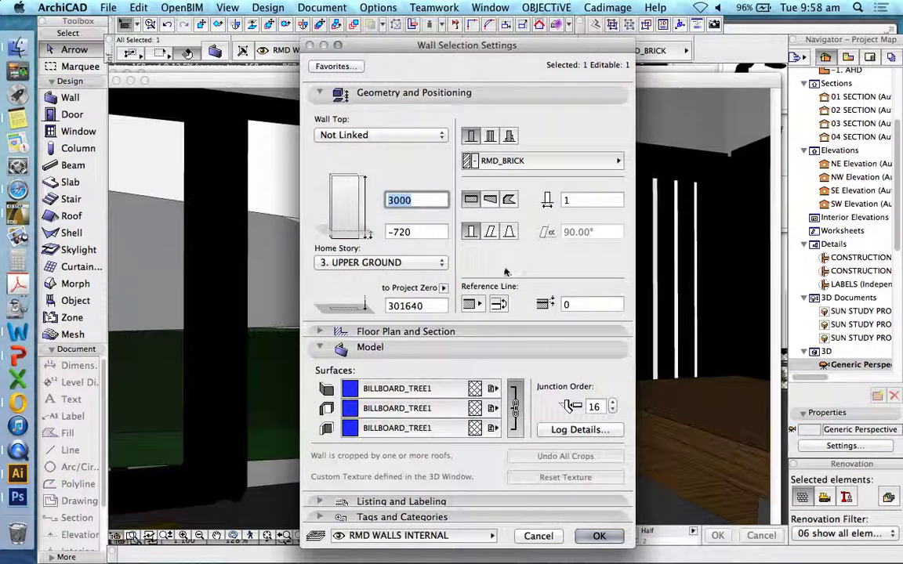
key("Escape")
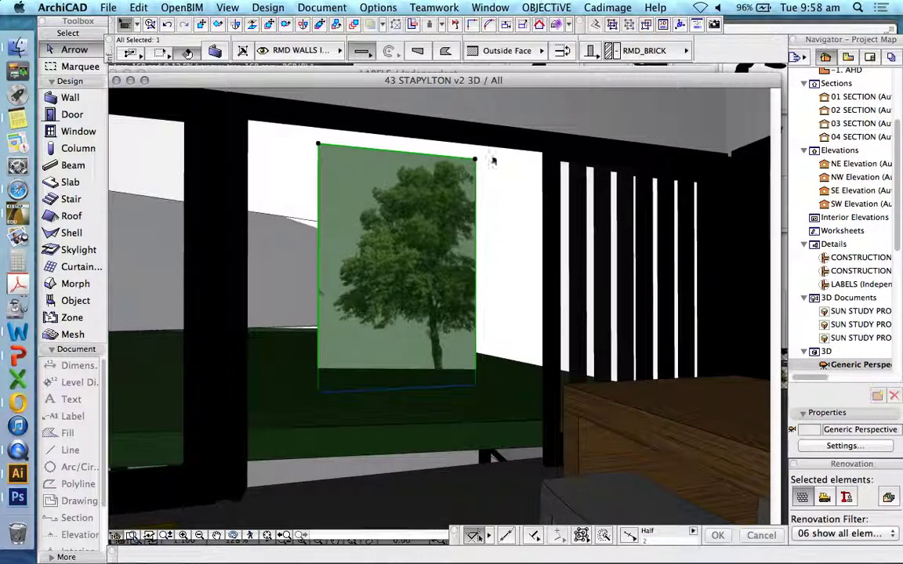
left_click(470, 387)
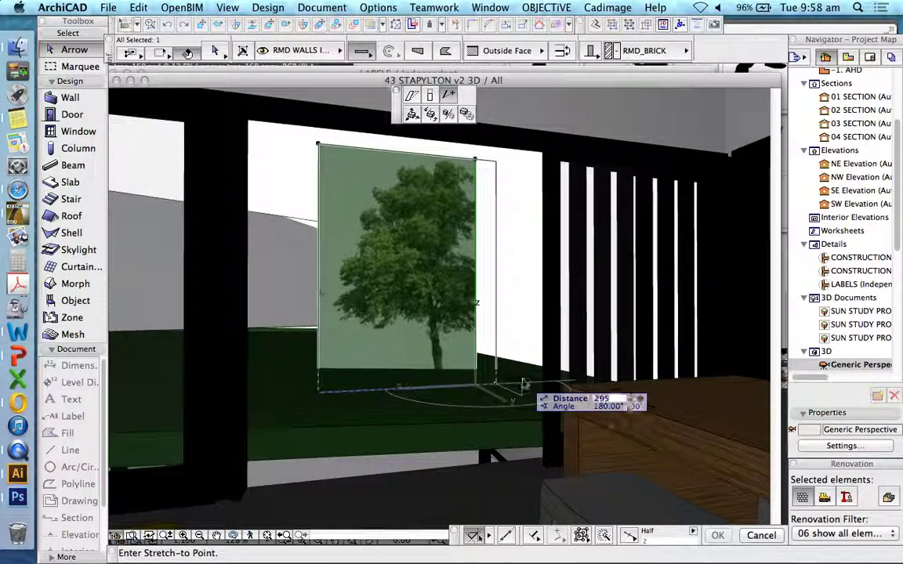
key("Tab")
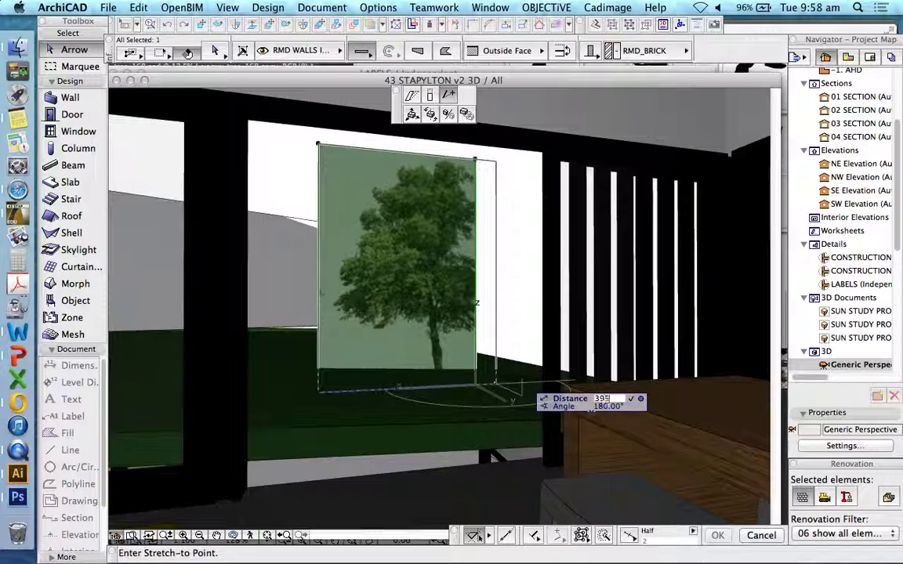
left_click(512, 400)
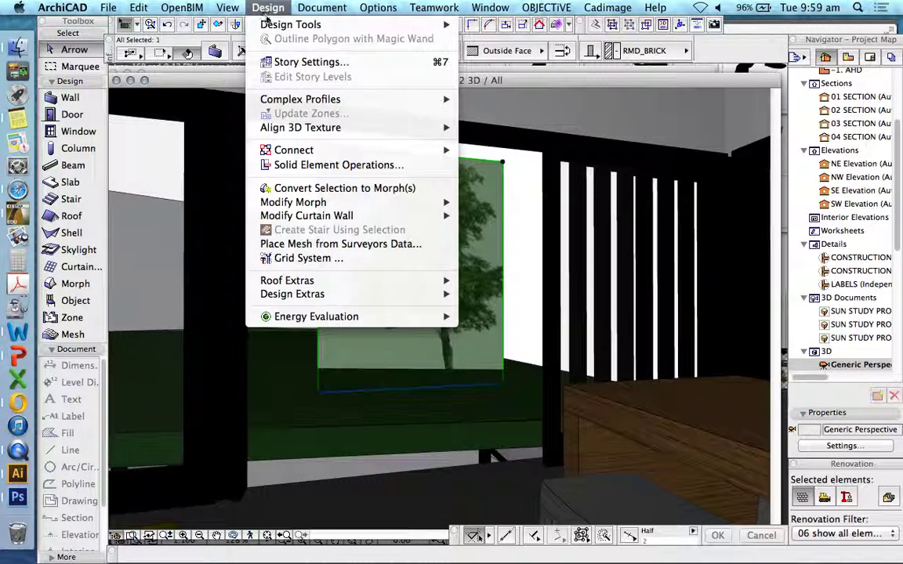
- Reposition the tree texture on the billboard surface with Align 3D Texture > Set Direction
mouse_move(349, 127)
left_click(521, 142)
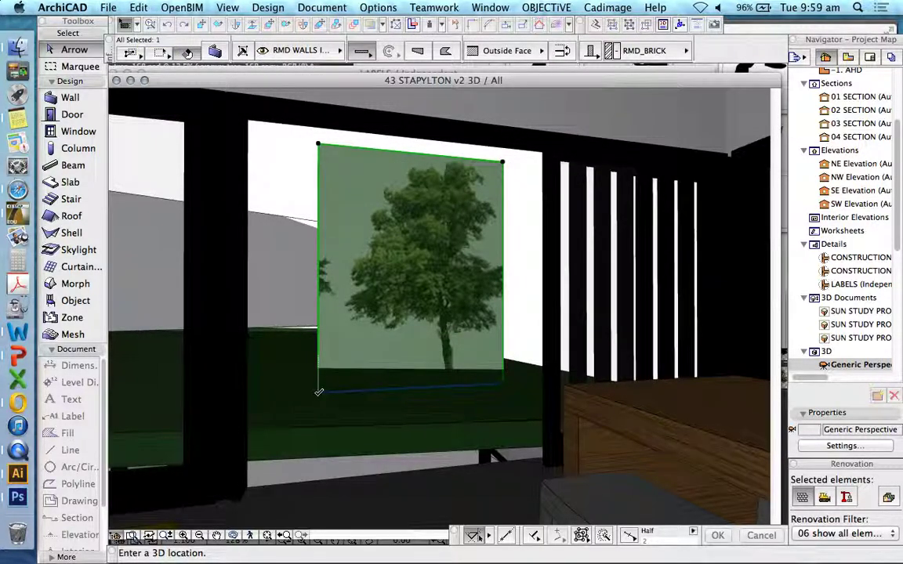
left_click(356, 221)
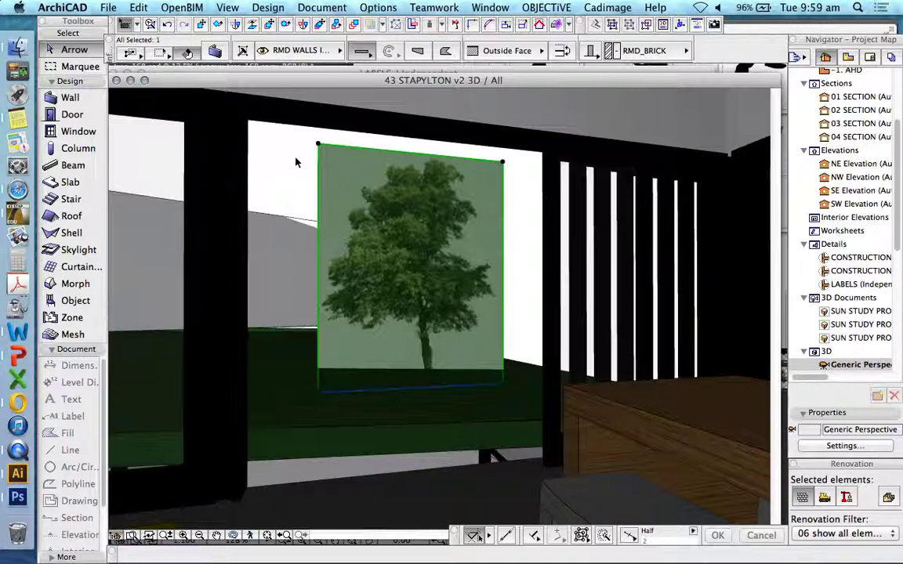
left_click(267, 7)
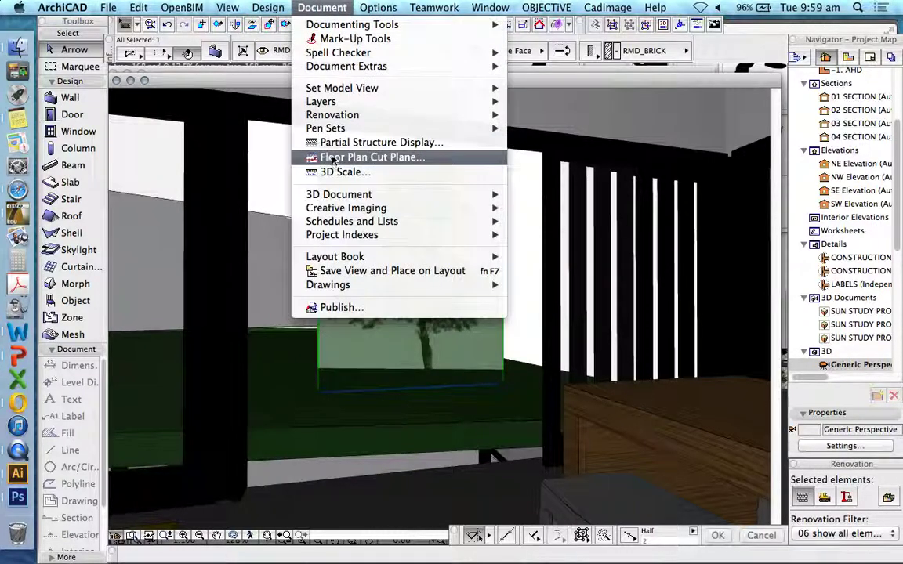
mouse_move(337, 127)
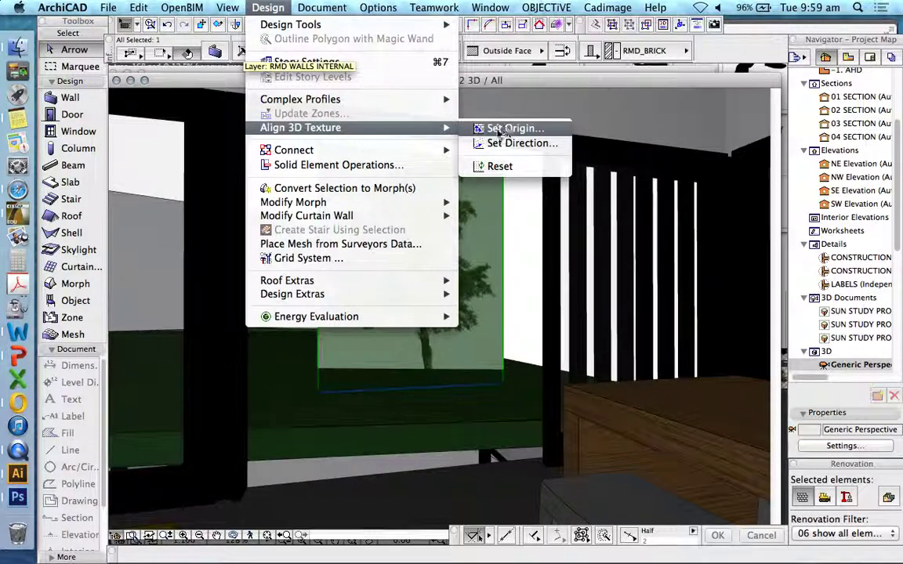
left_click(513, 127)
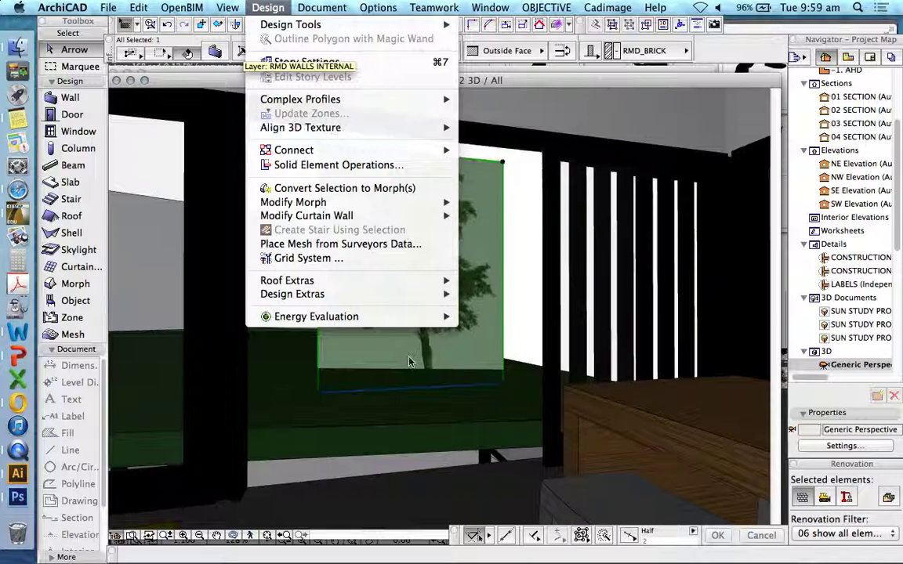
left_click(463, 355)
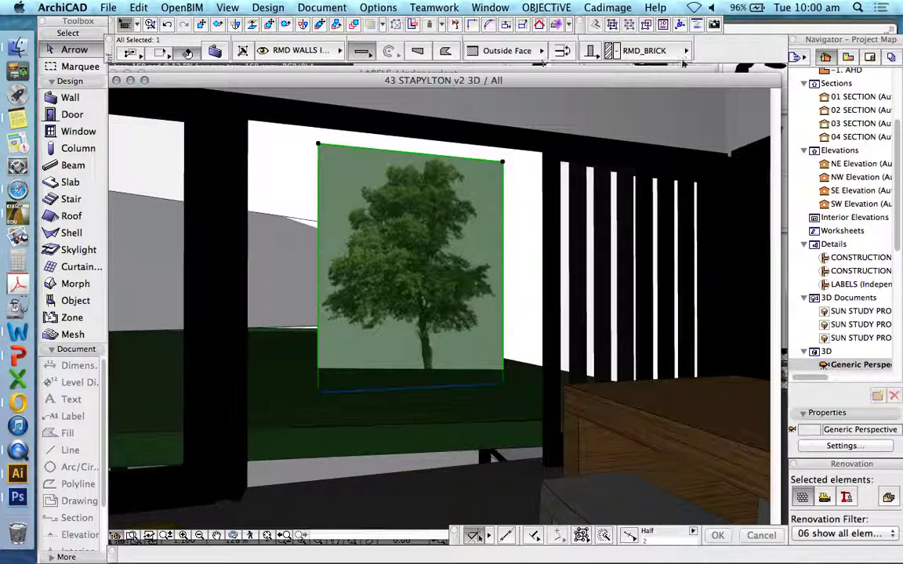
key("Escape")
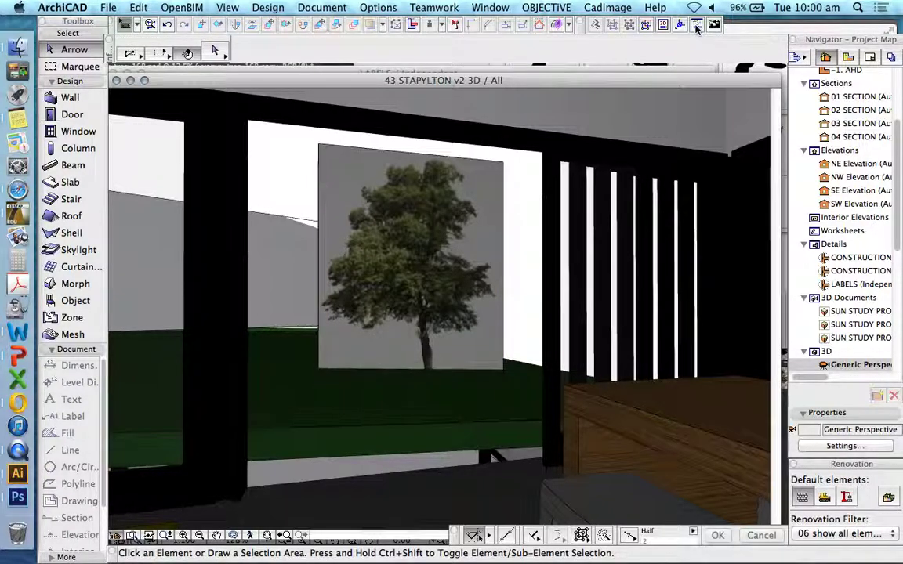
left_click(697, 25)
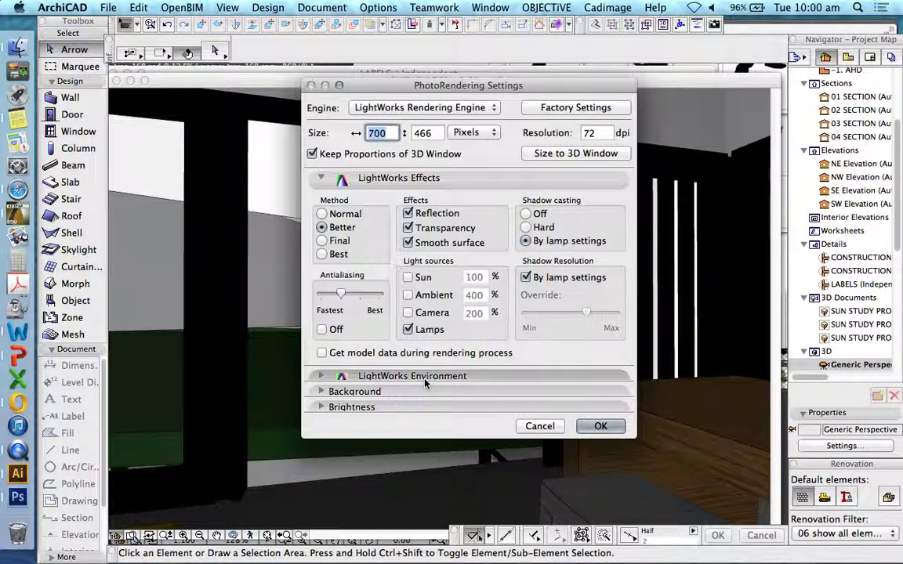
left_click(407, 277)
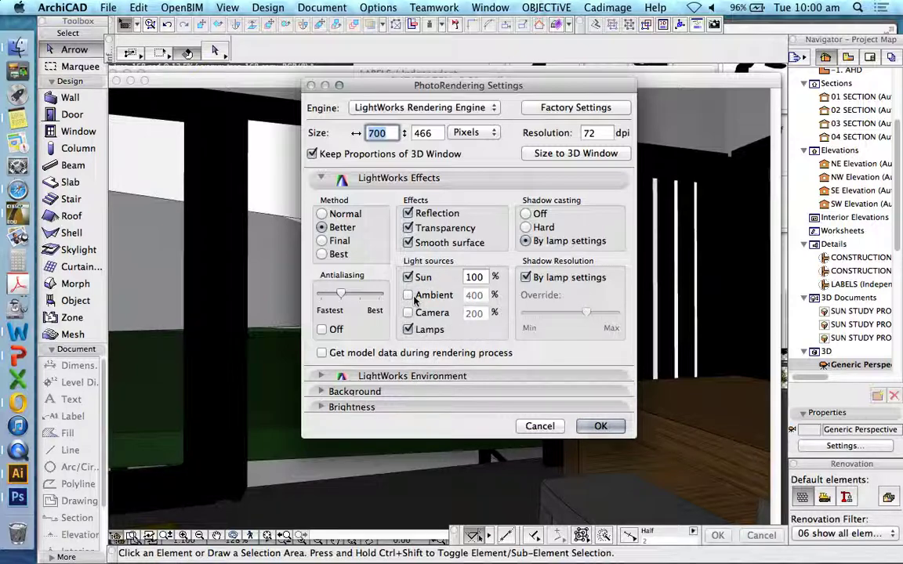
left_click(407, 295)
left_click(473, 295)
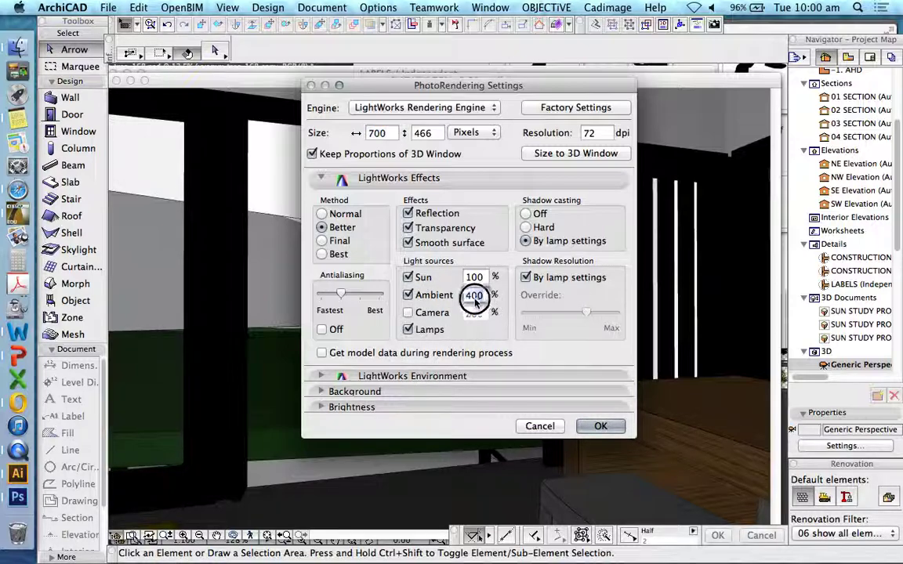
type("100")
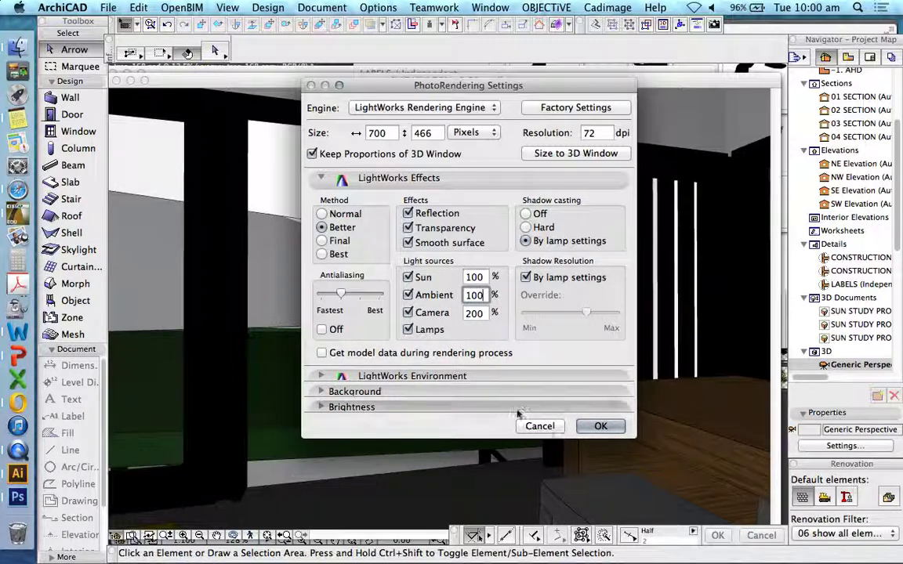
left_click(600, 426)
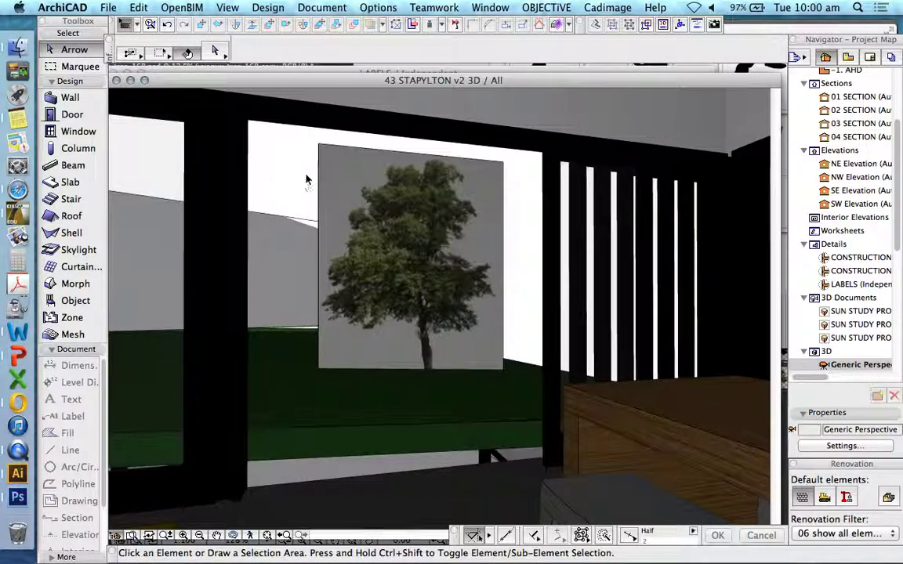
left_click(321, 8)
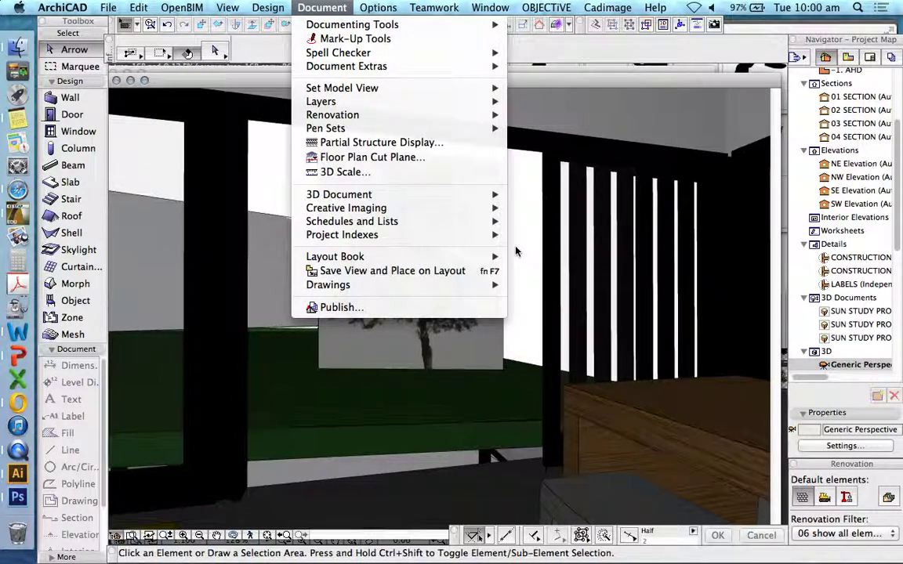
left_click(589, 249)
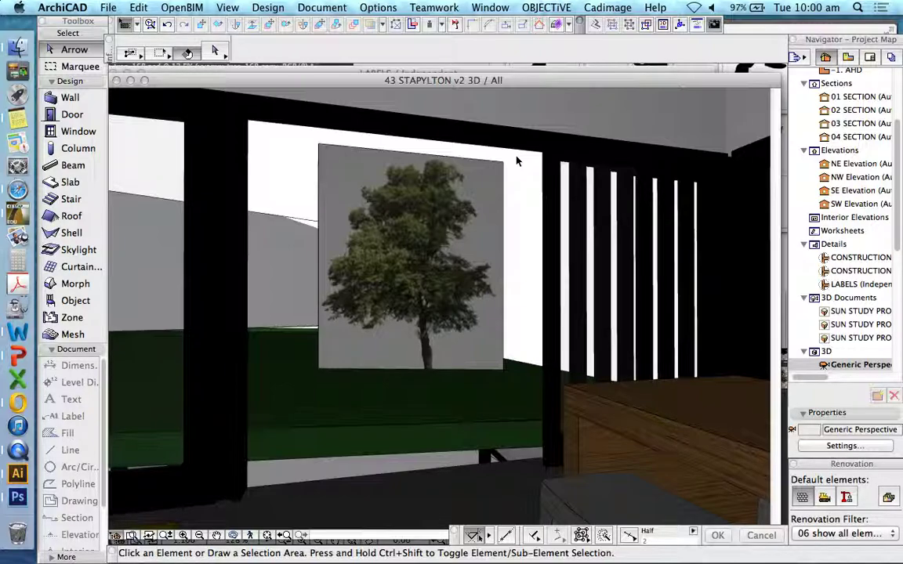
key("super+shift+r")
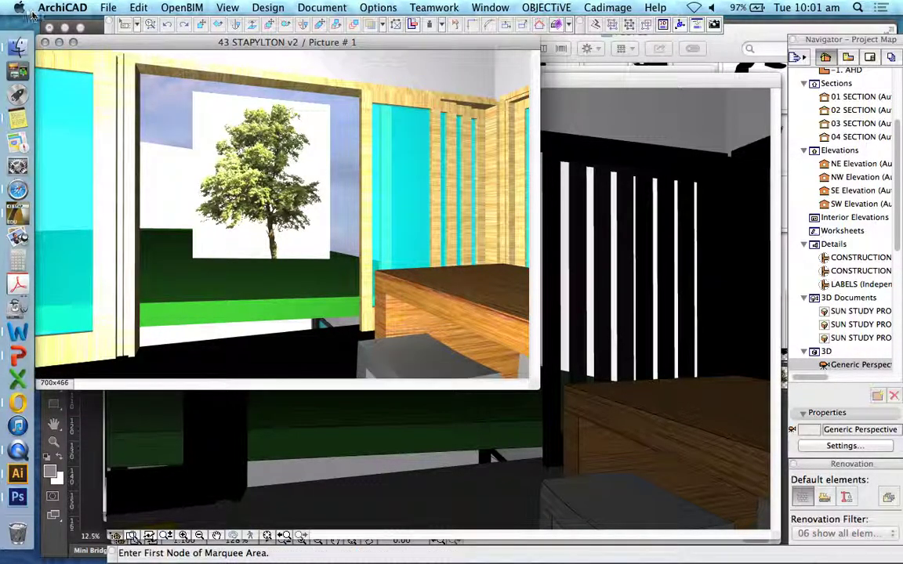
left_click(45, 41)
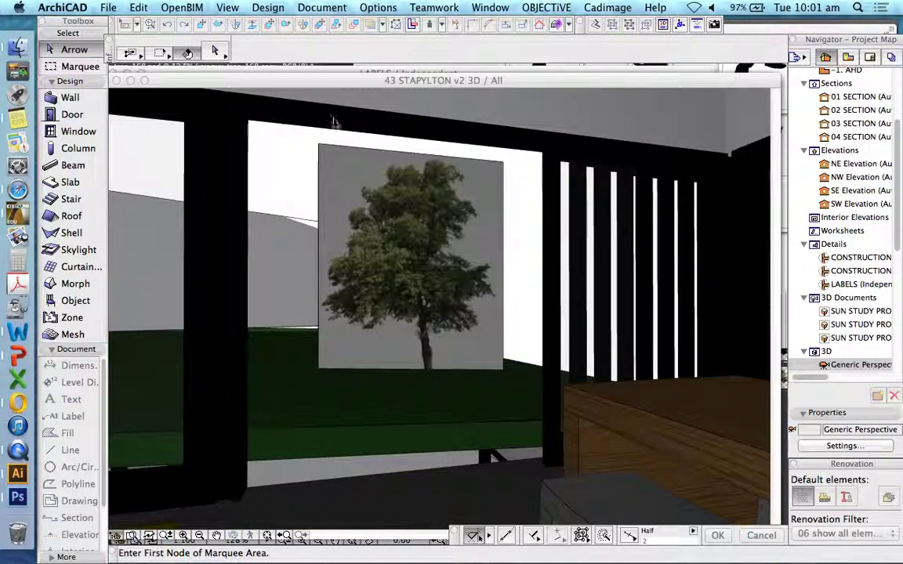
- Open Surface Settings from Element Attributes and choose BILLBOARD_TREE1 from the surface list
left_click(382, 8)
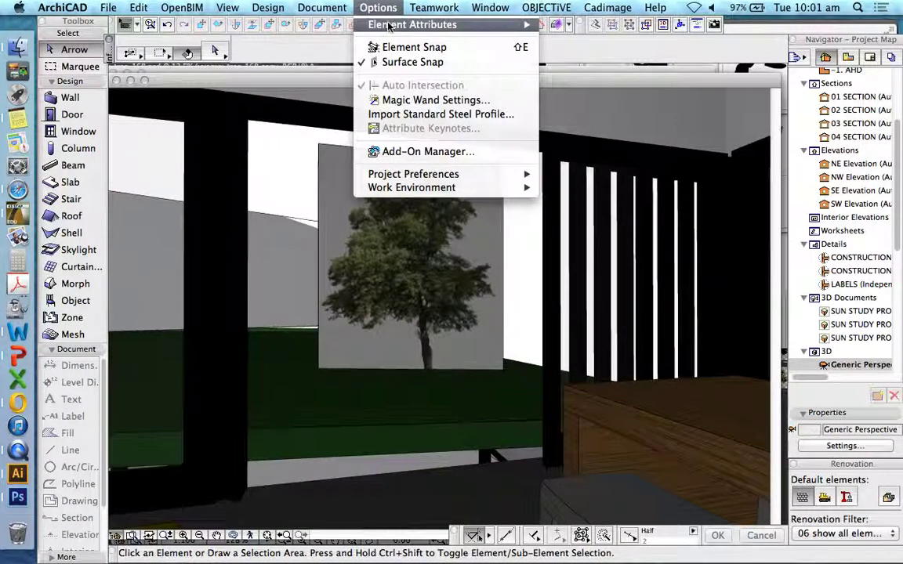
mouse_move(392, 26)
left_click(592, 118)
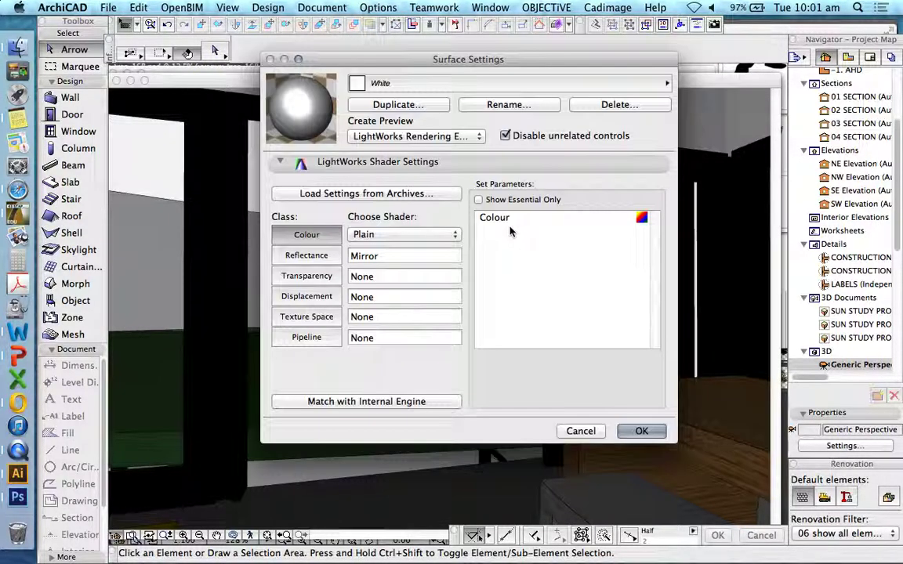
left_click(358, 83)
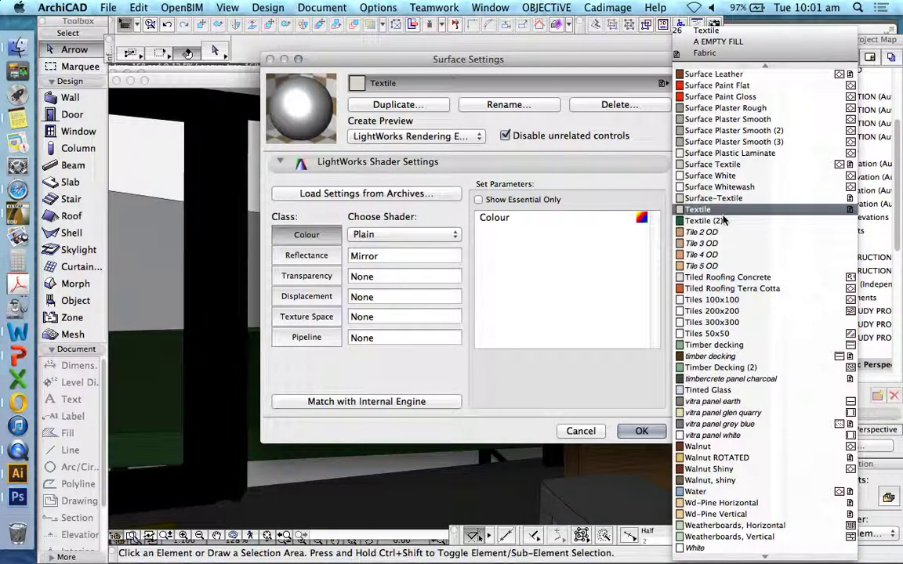
scroll(721, 202, "up", 15)
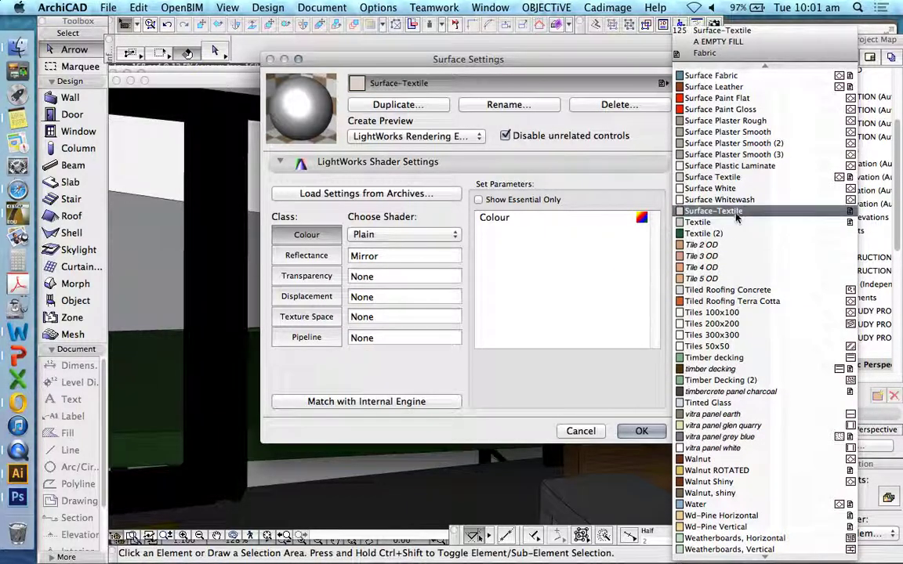
left_click(719, 177)
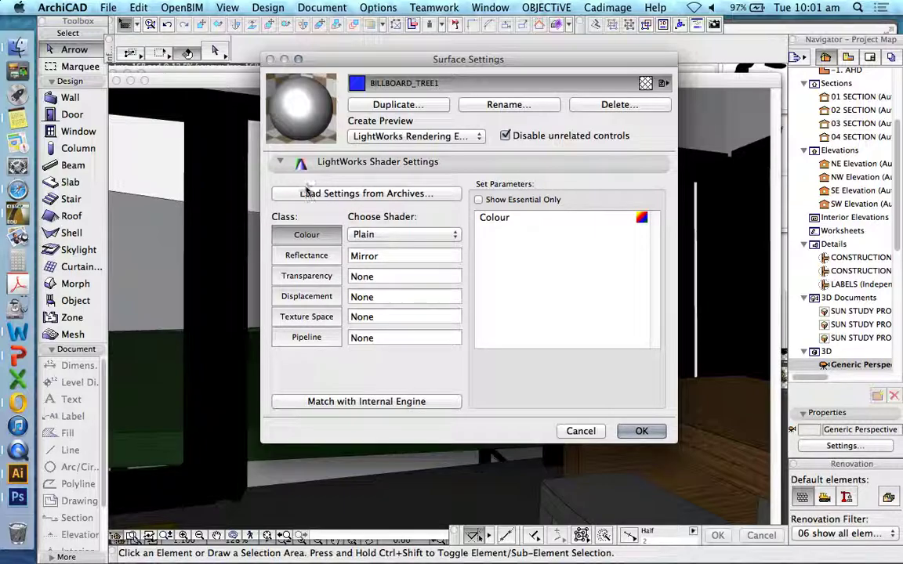
- Set the colour shader to Wrapped Image and reflectance to Matte with ambient factor 0.68
left_click(399, 235)
left_click(401, 251)
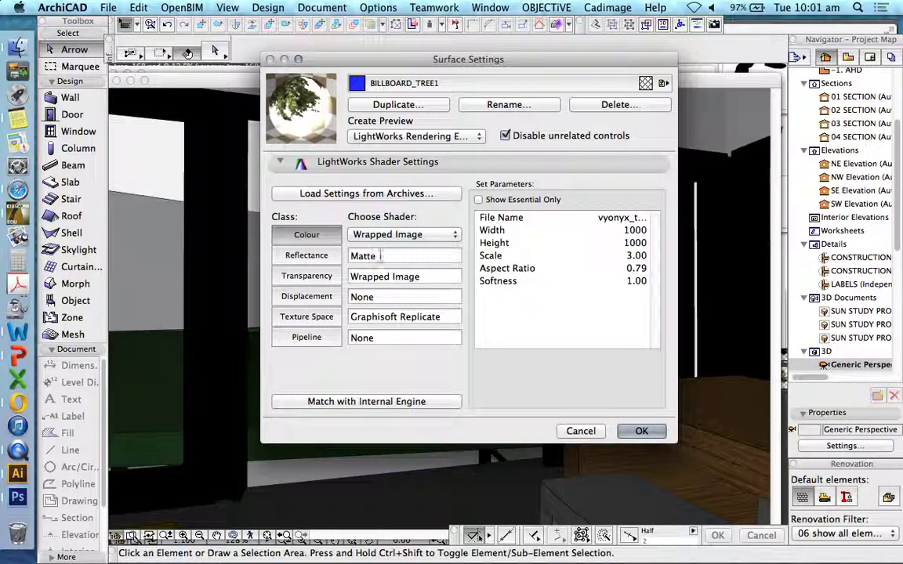
left_click(307, 255)
left_click(382, 255)
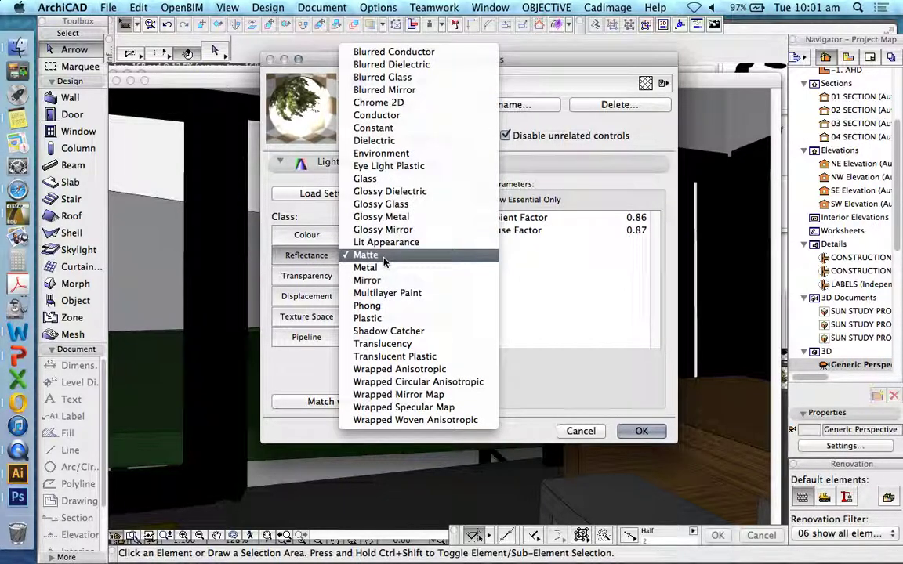
key("Escape")
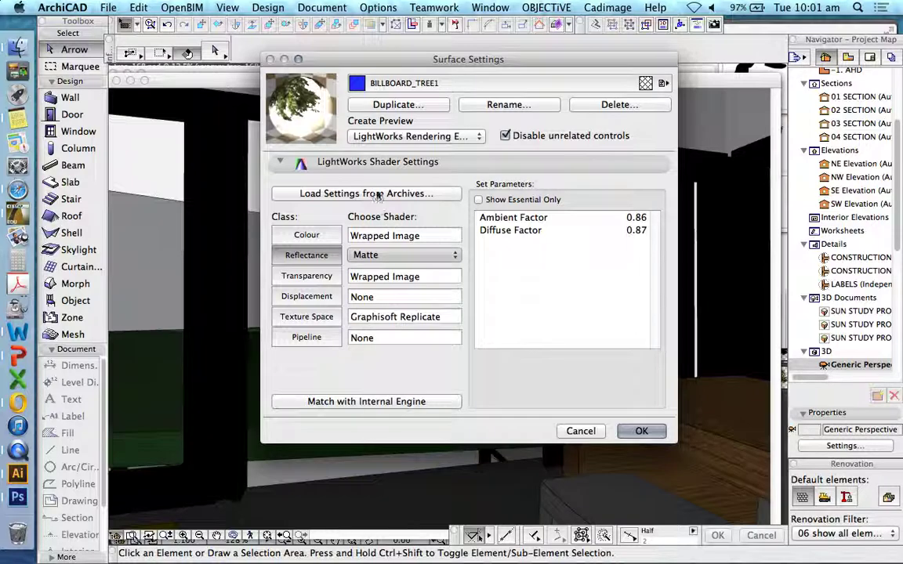
left_click(386, 256)
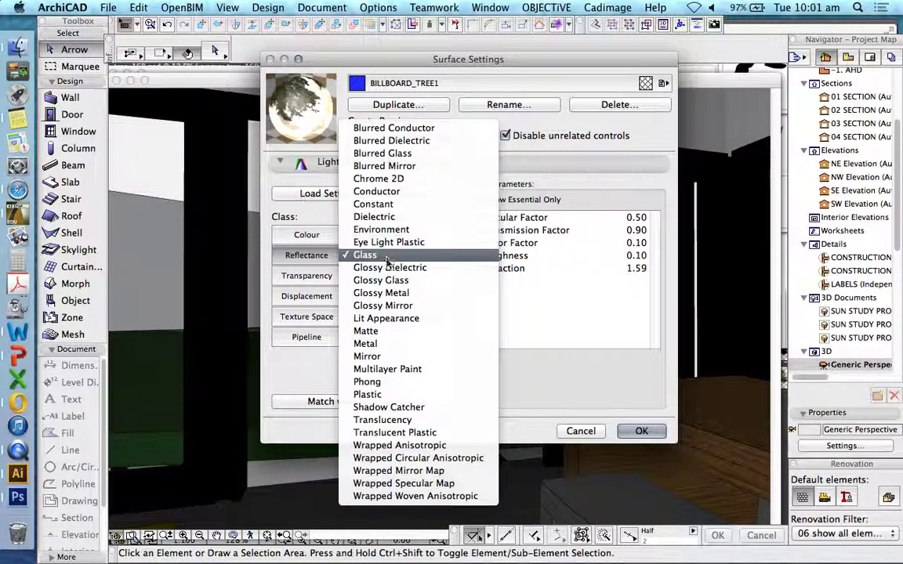
left_click(388, 331)
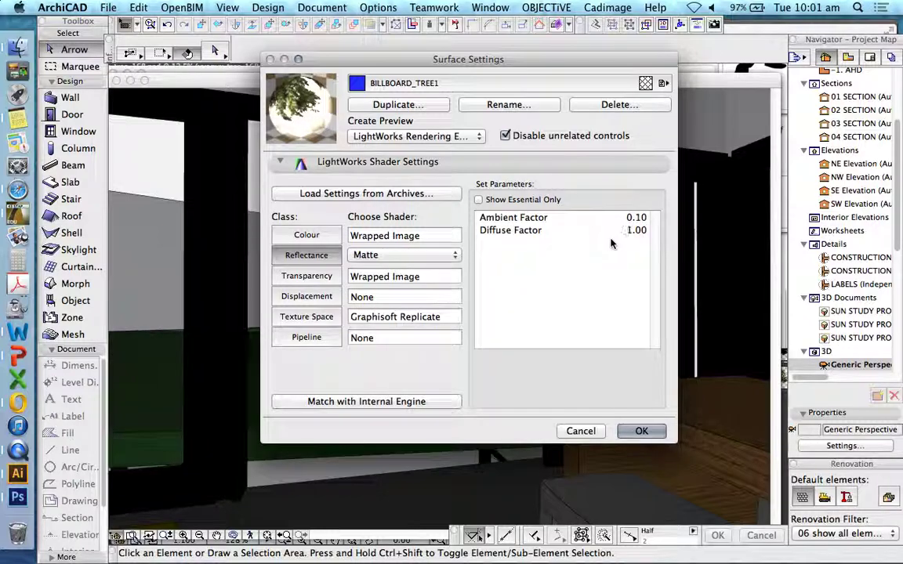
left_click(576, 217)
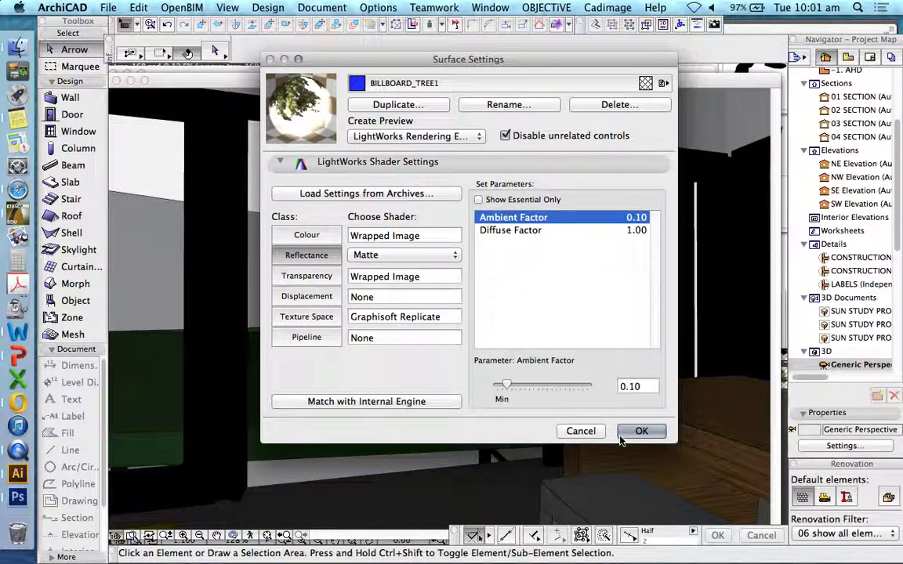
left_click_drag(506, 385, 558, 385)
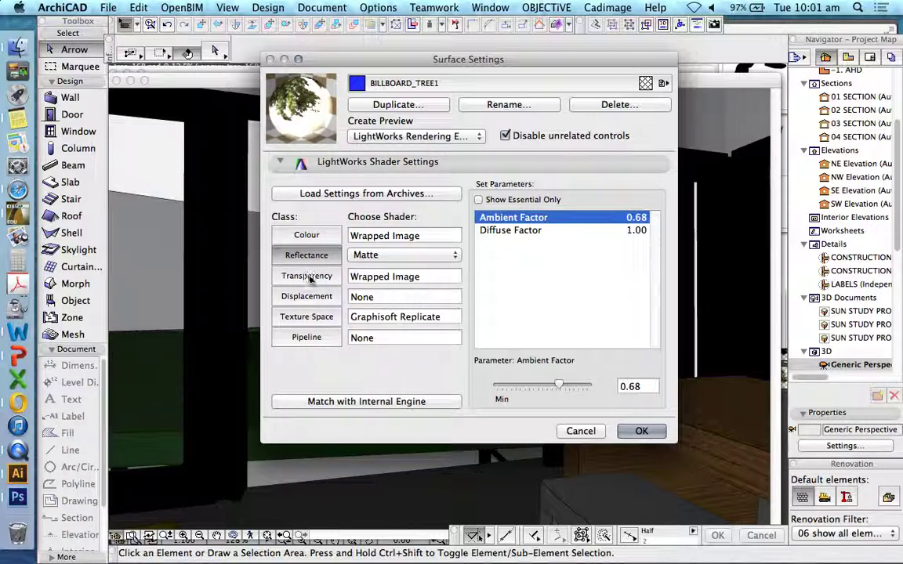
- Set texture space to None and try Plain Coverage transparency at coverage 0.19
left_click(316, 317)
left_click(397, 317)
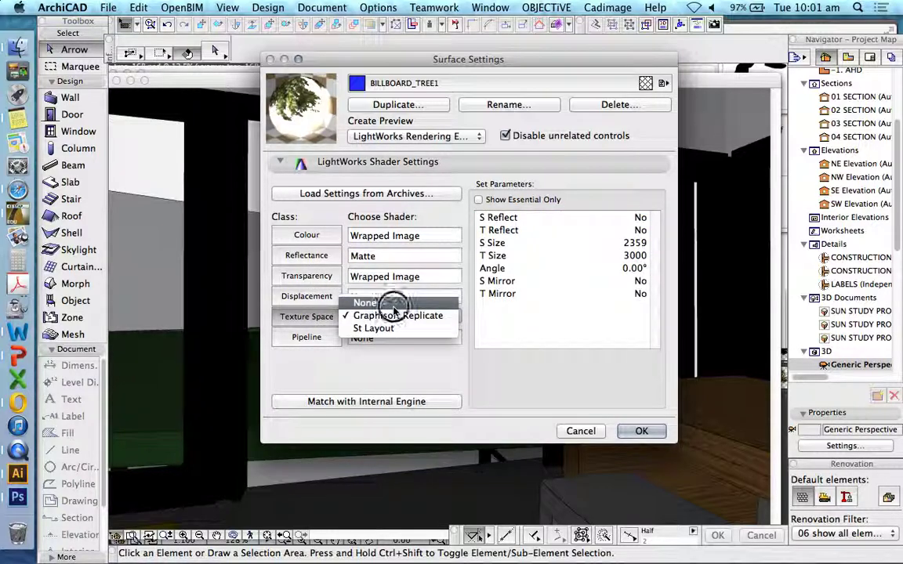
left_click(392, 304)
left_click(306, 276)
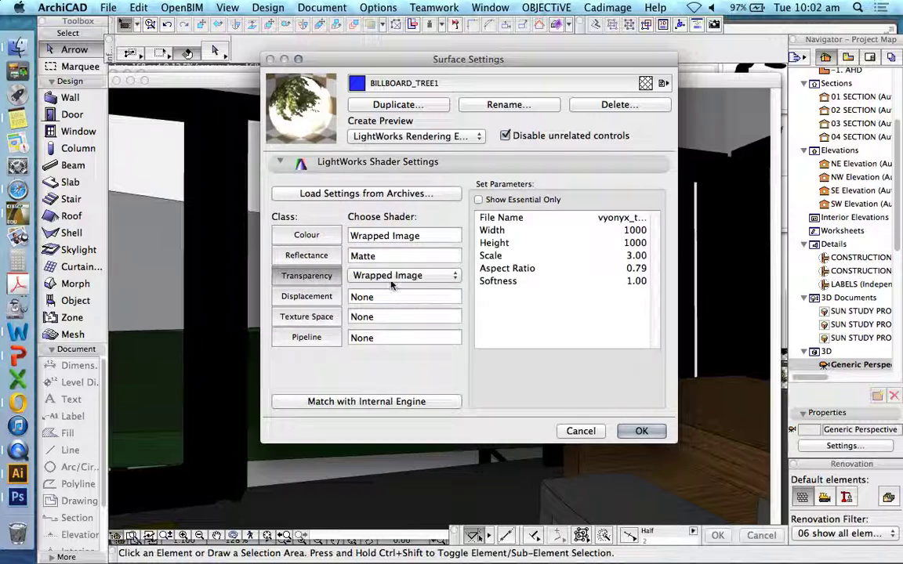
left_click(392, 283)
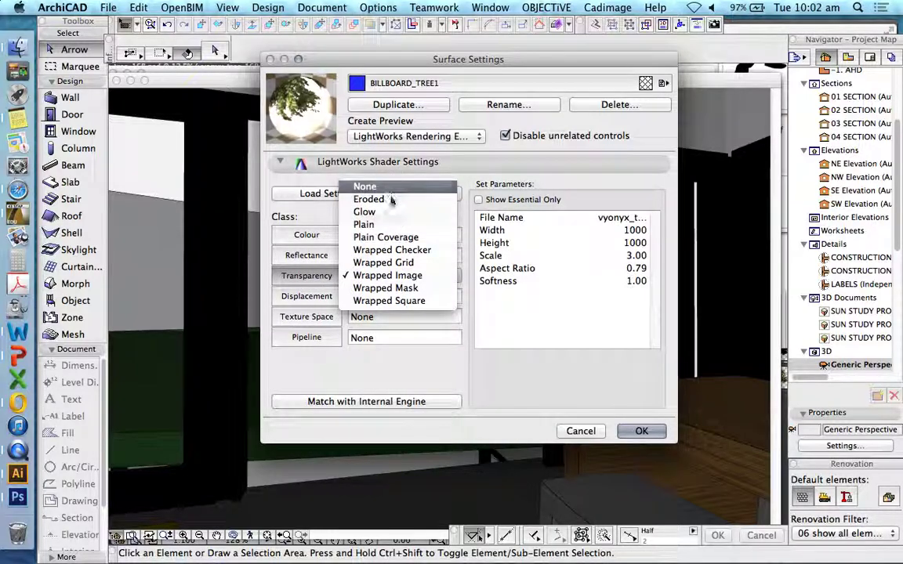
left_click(365, 186)
left_click(393, 276)
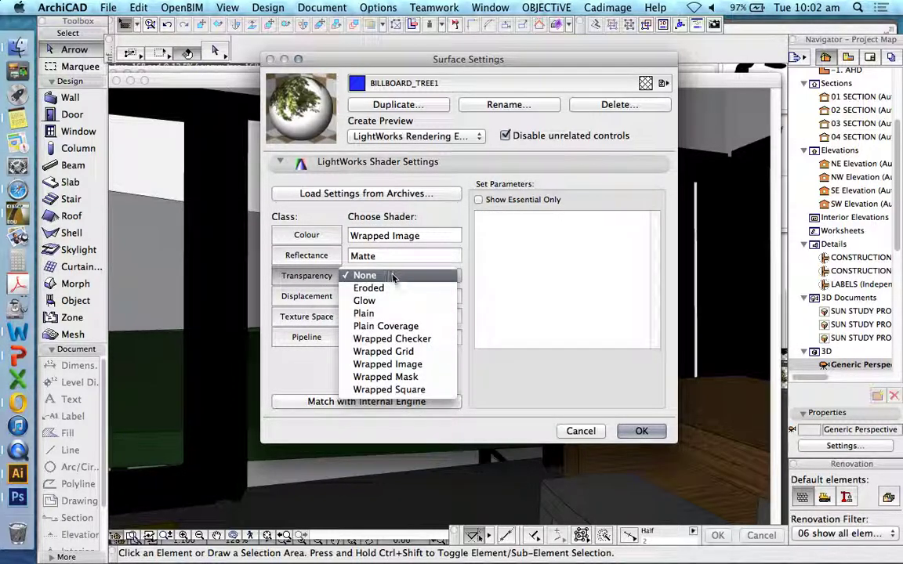
left_click(409, 330)
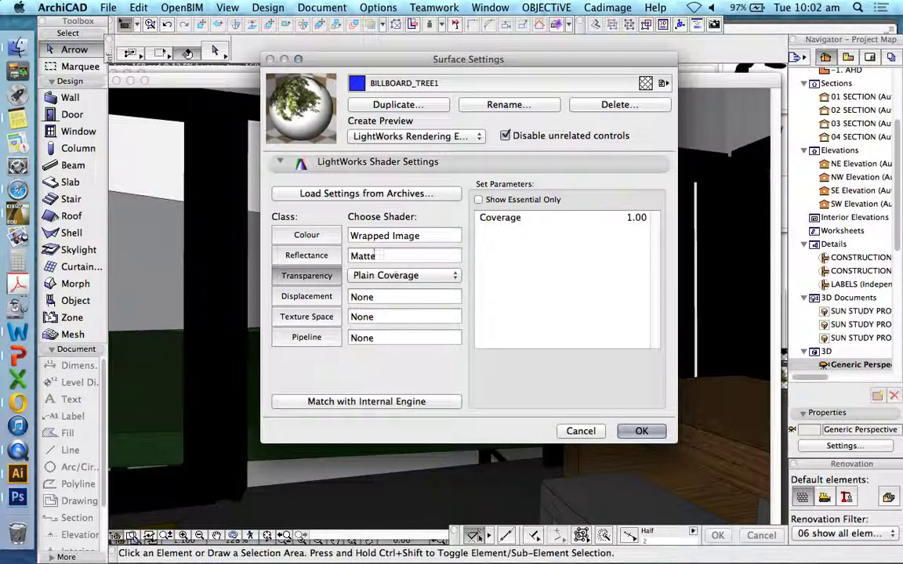
left_click(631, 220)
left_click_drag(588, 384, 514, 383)
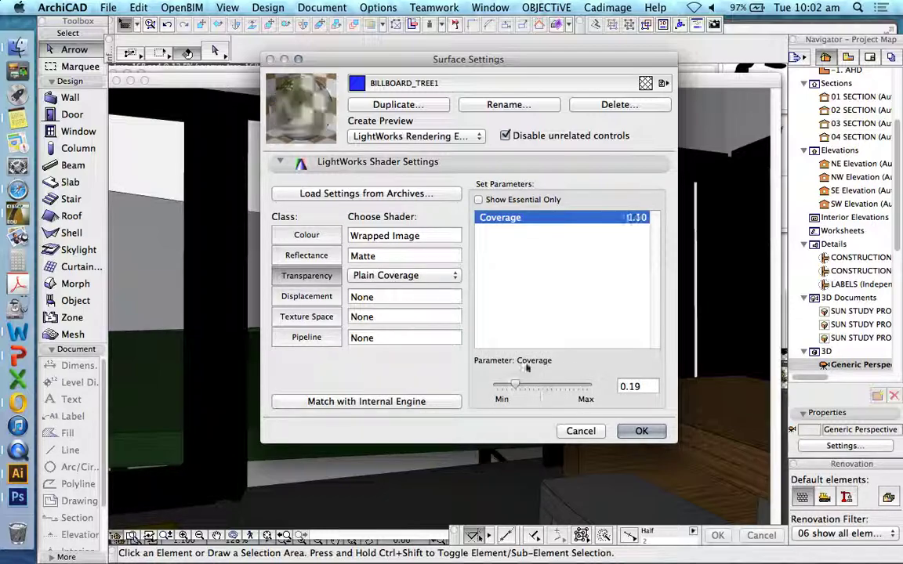
- Switch the transparency shader to Wrapped Mask
left_click(400, 276)
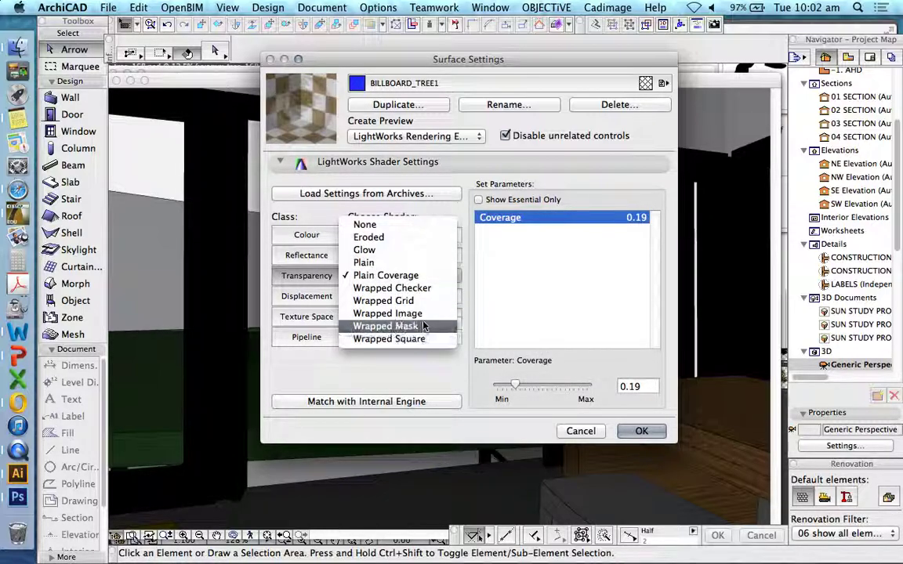
left_click(459, 309)
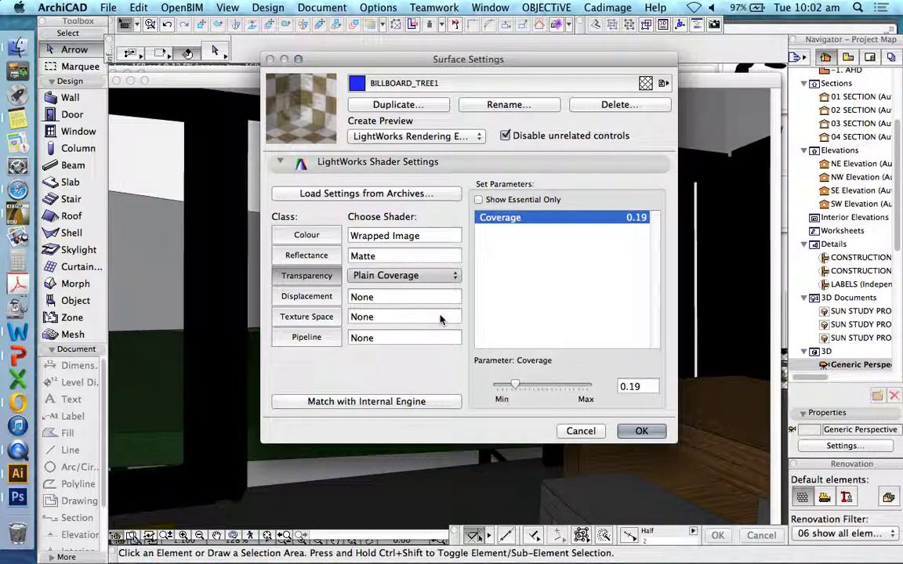
left_click(413, 275)
left_click(388, 313)
left_click(421, 276)
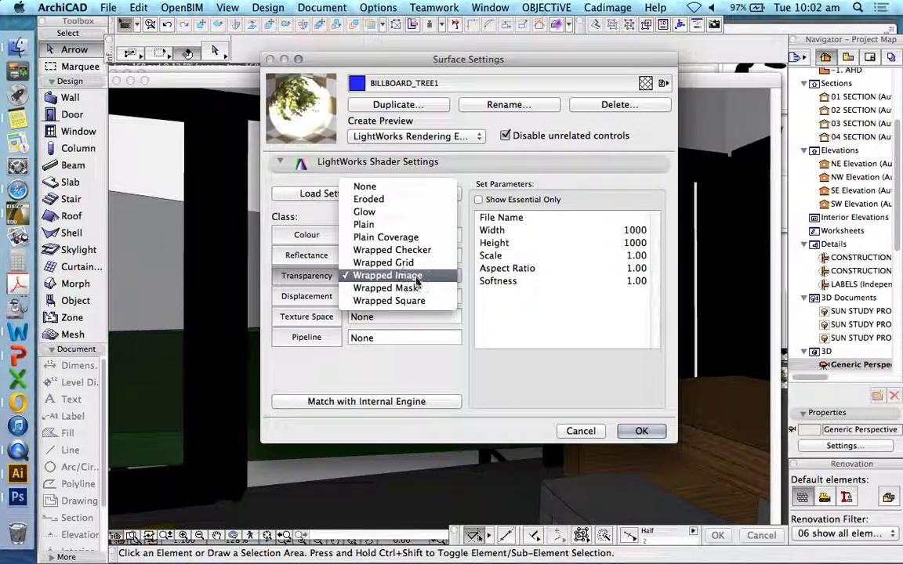
left_click(417, 276)
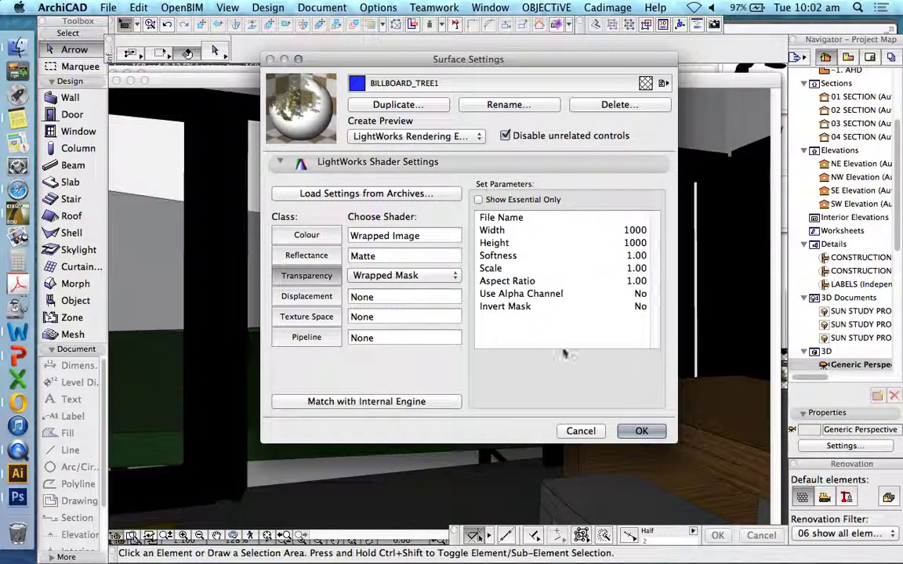
- Load vyonyx_tree_168_ALPHA.jpg from the Embedded Library as the transparency mask file
left_click(528, 218)
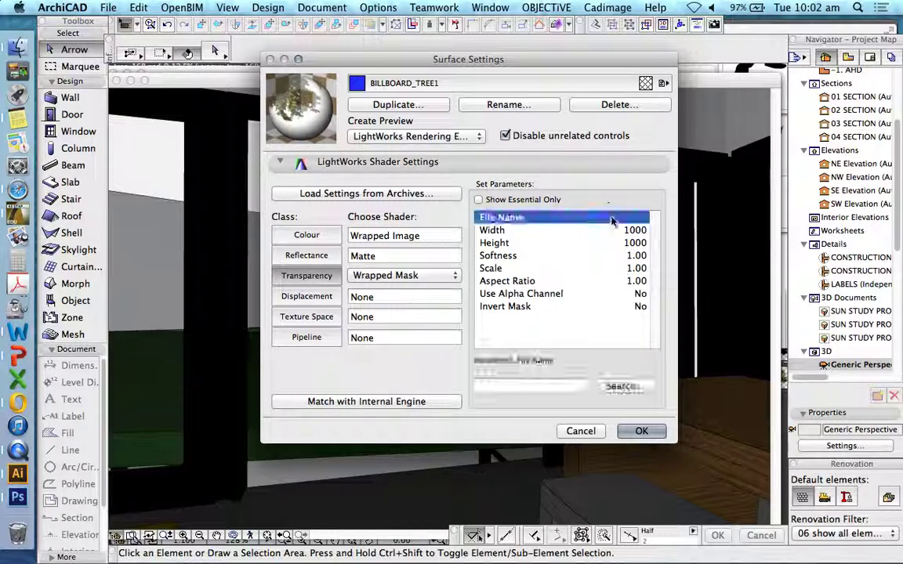
left_click(624, 387)
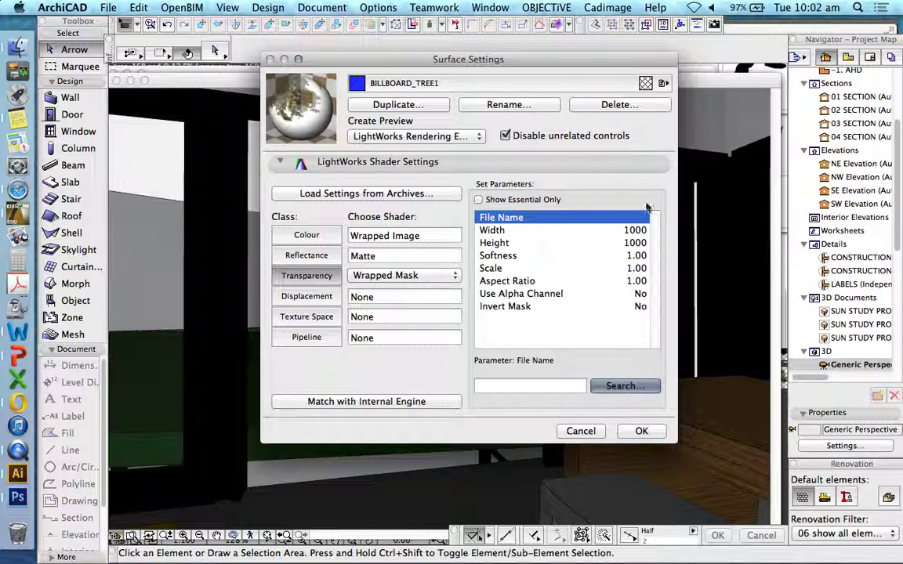
left_click(389, 235)
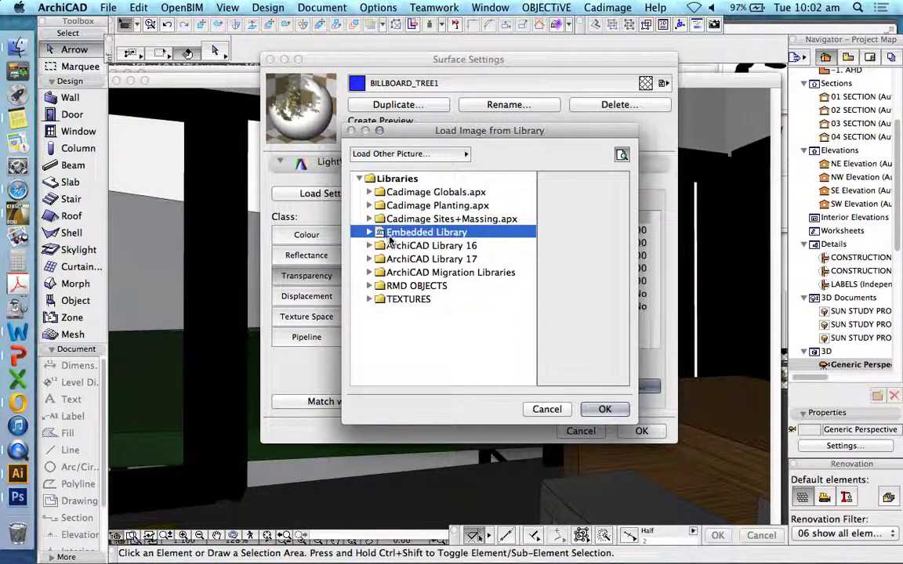
left_click(370, 233)
left_click(439, 288)
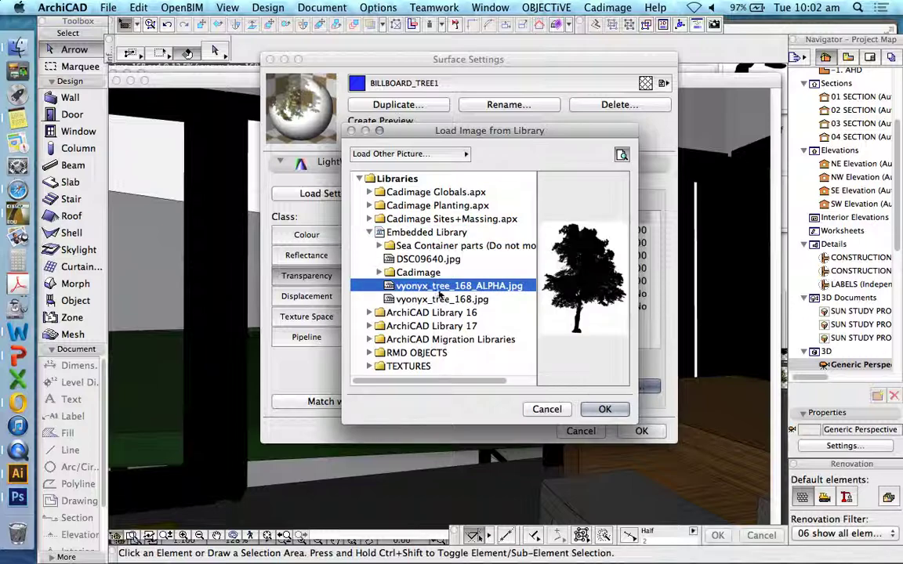
left_click(605, 409)
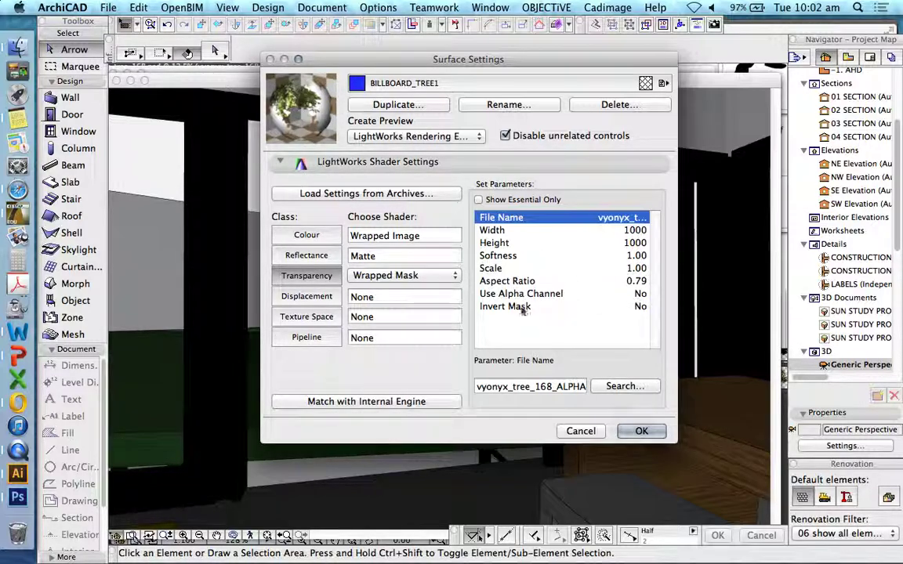
- Turn Invert Mask on and set the mask scale to 3.00
left_click(639, 307)
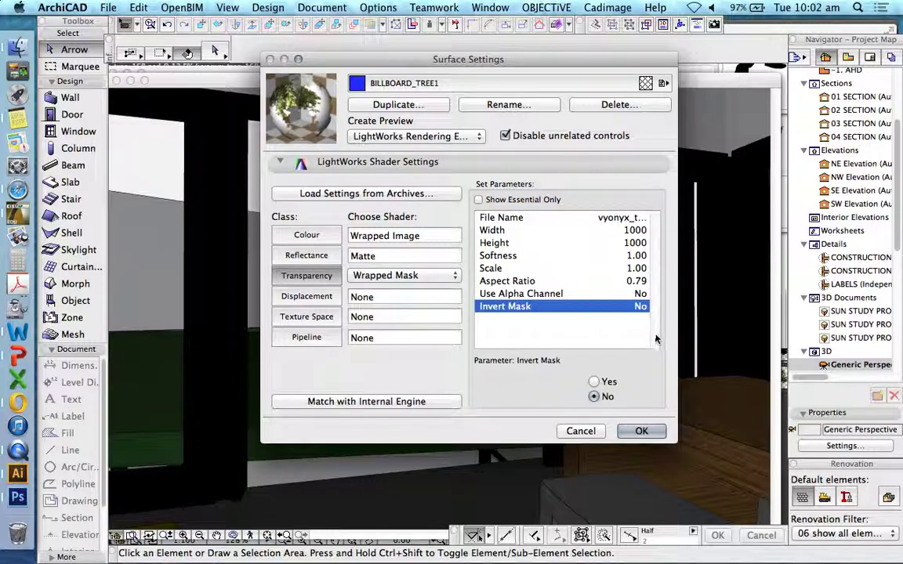
left_click(595, 383)
left_click(595, 396)
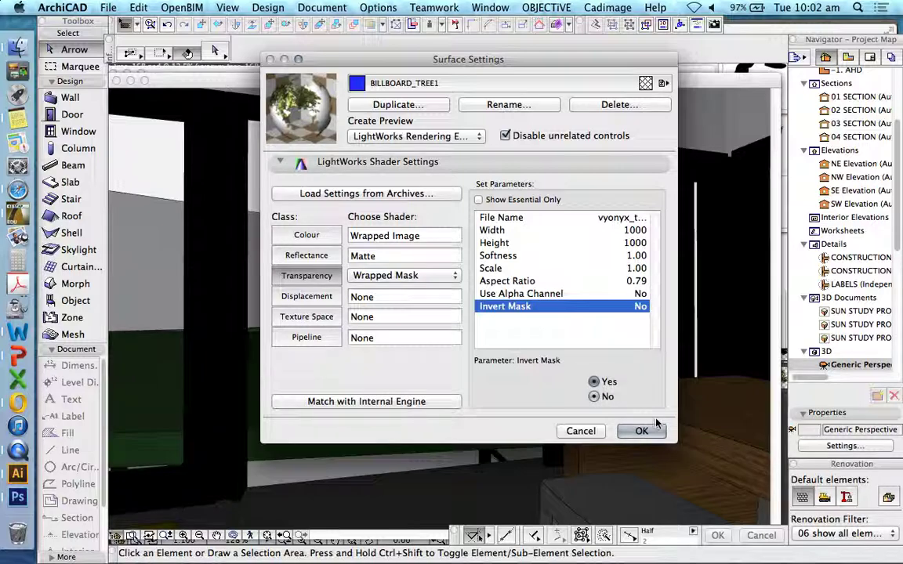
left_click(595, 383)
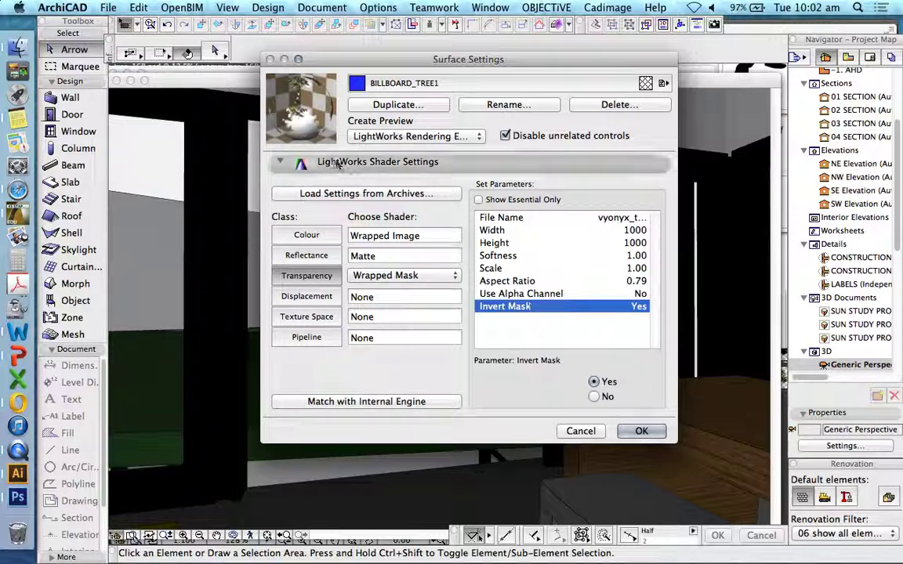
left_click(638, 269)
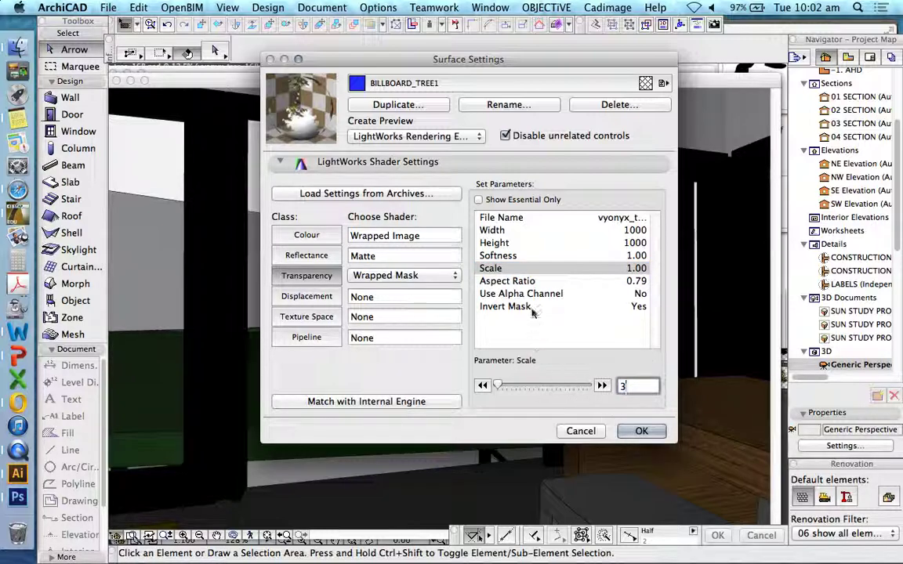
type("3")
key("Return")
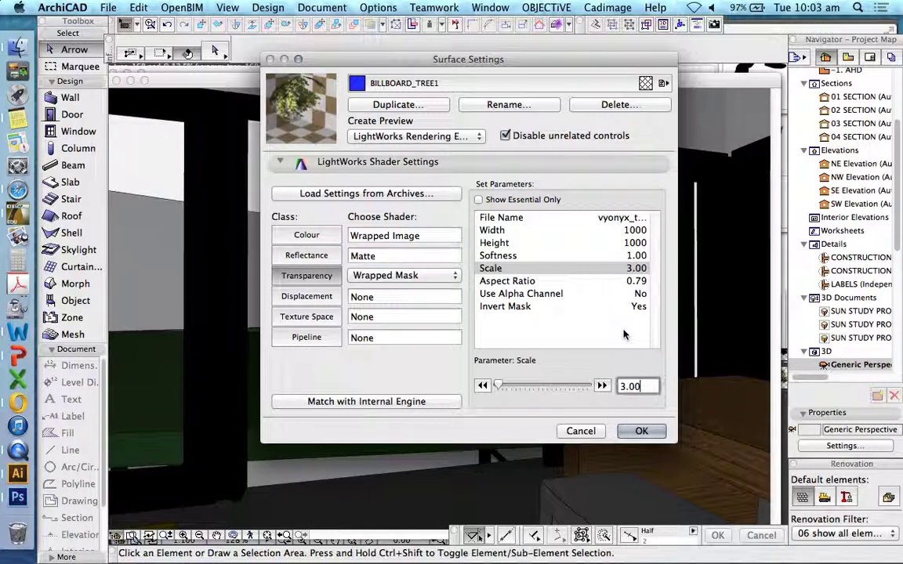
- Confirm the surface settings and render the 3D view with PhotoRender Projection as Picture # 1
left_click(641, 430)
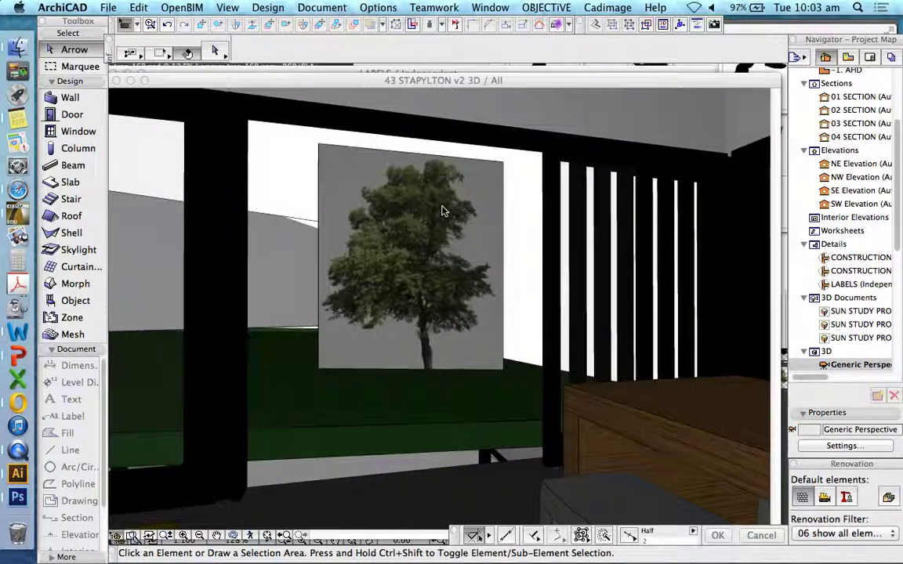
right_click(525, 205)
left_click(545, 261)
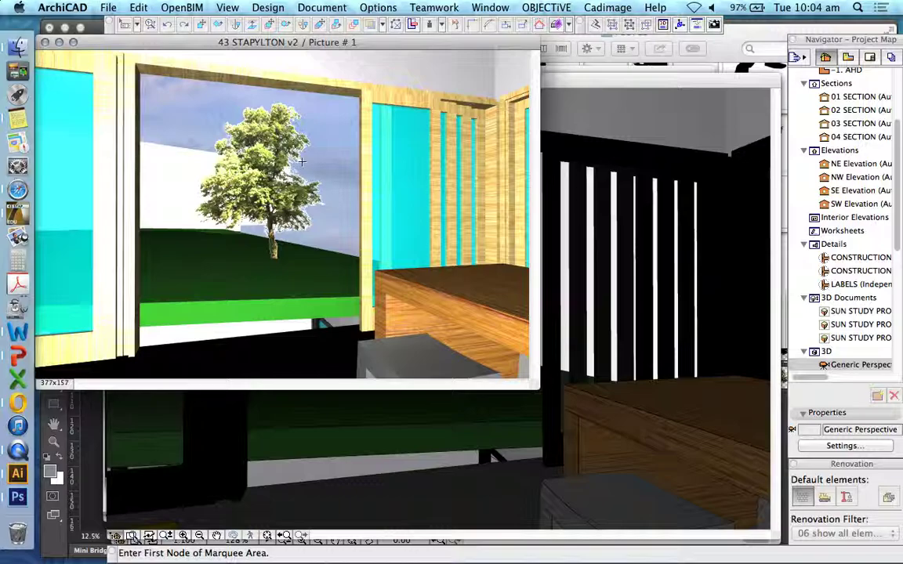
left_click(17, 496)
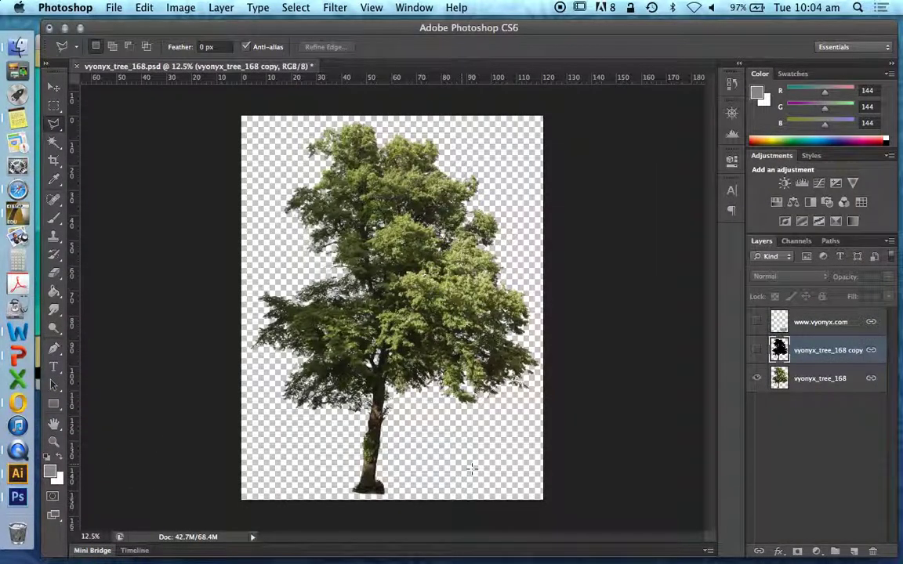
- Zoom in on the tree's lower foliage edges to 100%
left_click(53, 441)
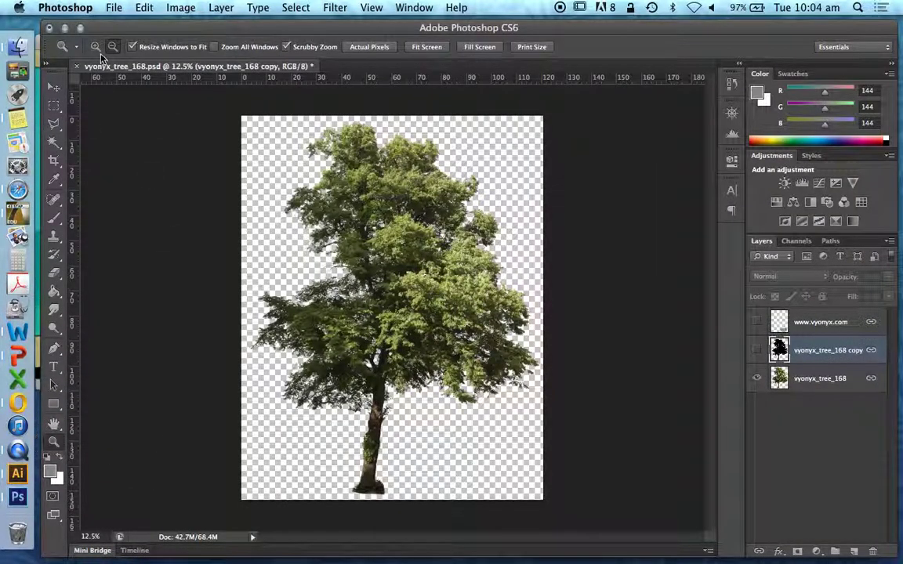
left_click(465, 406)
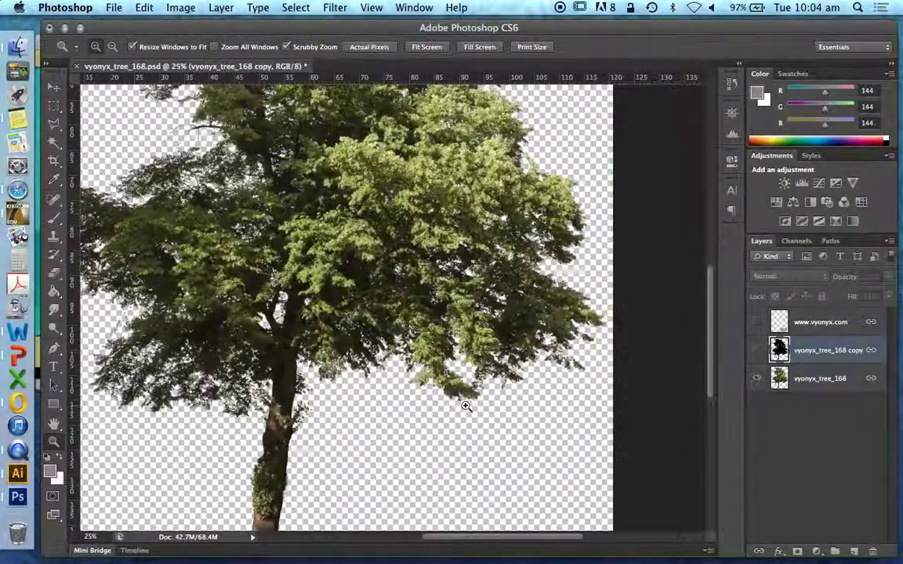
left_click(465, 406)
left_click(462, 392)
left_click(447, 378)
left_click(429, 369)
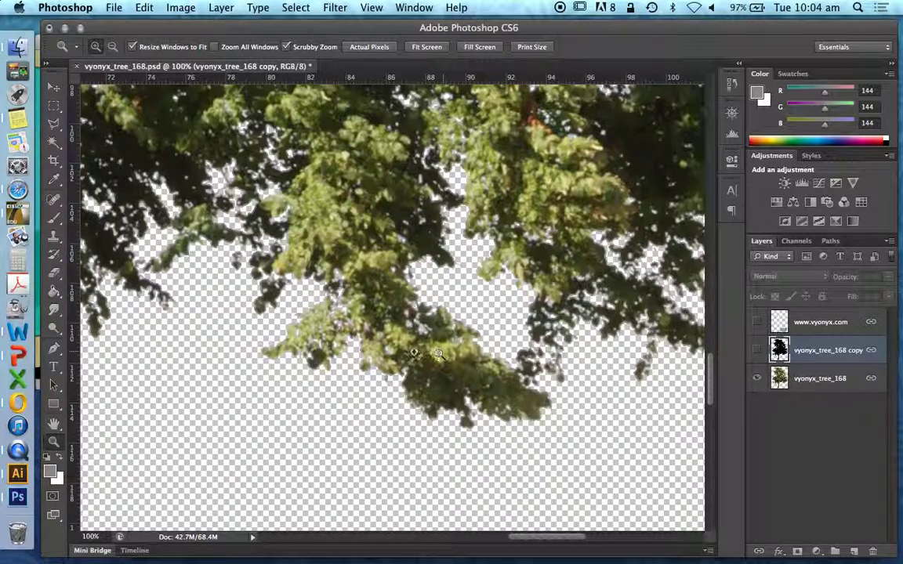
- Create a new Layer 1 and fill it with solid red using the Paint Bucket
left_click(221, 7)
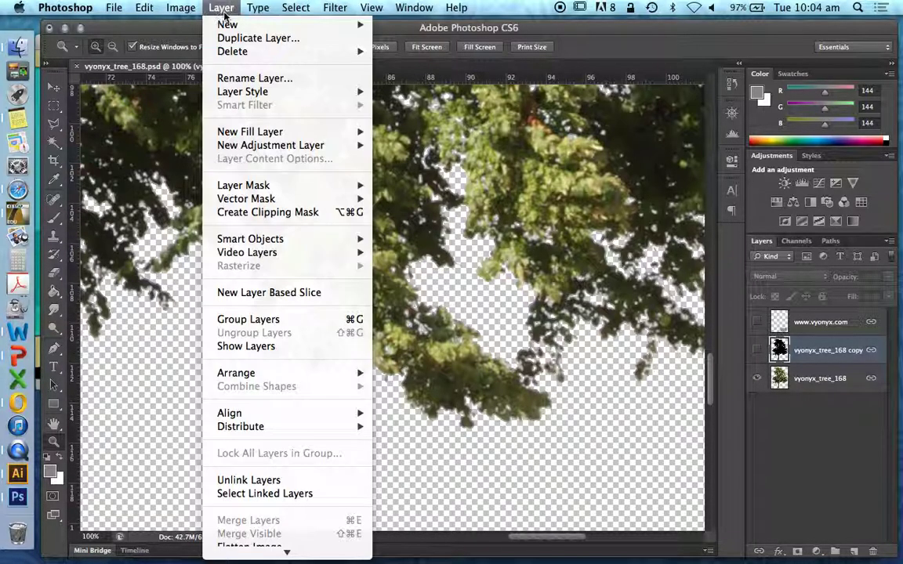
mouse_move(235, 24)
left_click(503, 109)
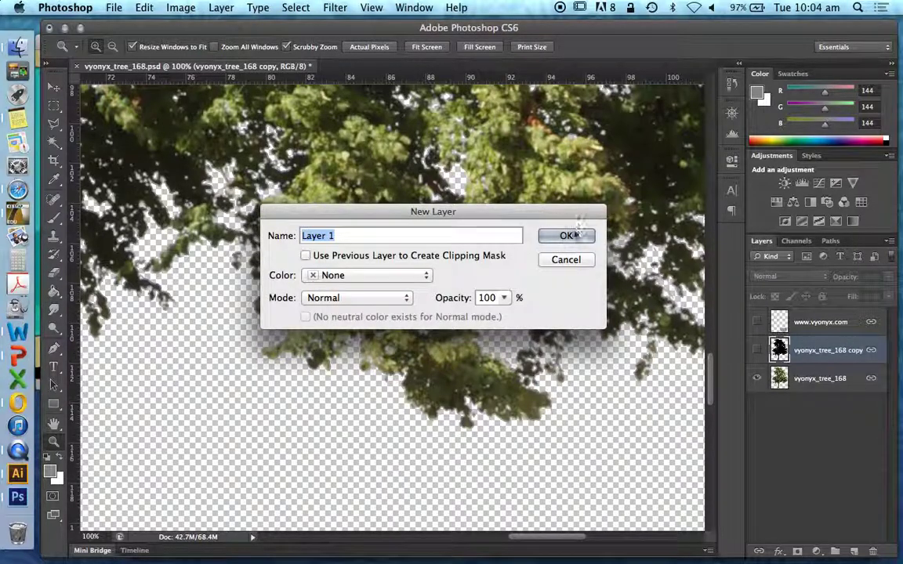
key("Return")
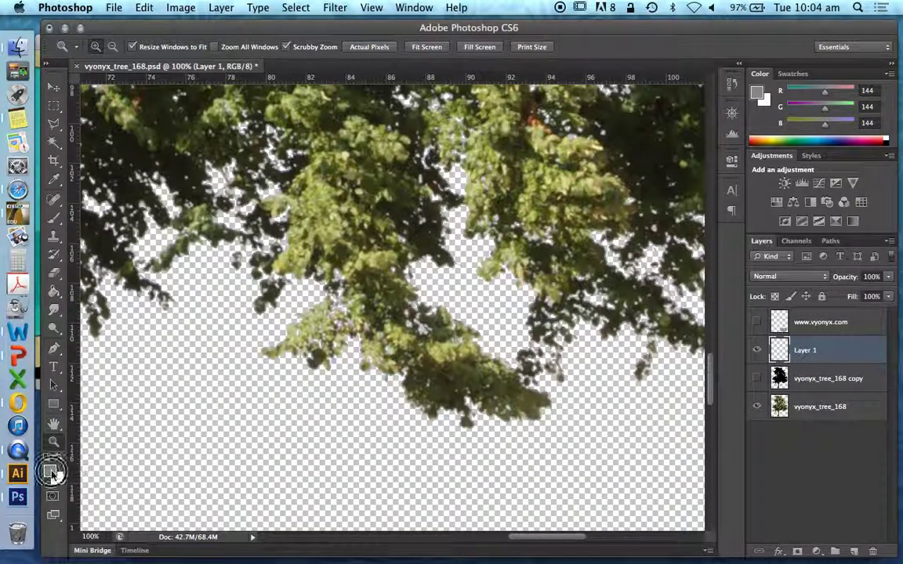
left_click(51, 471)
left_click_drag(349, 271, 617, 101)
key("Return")
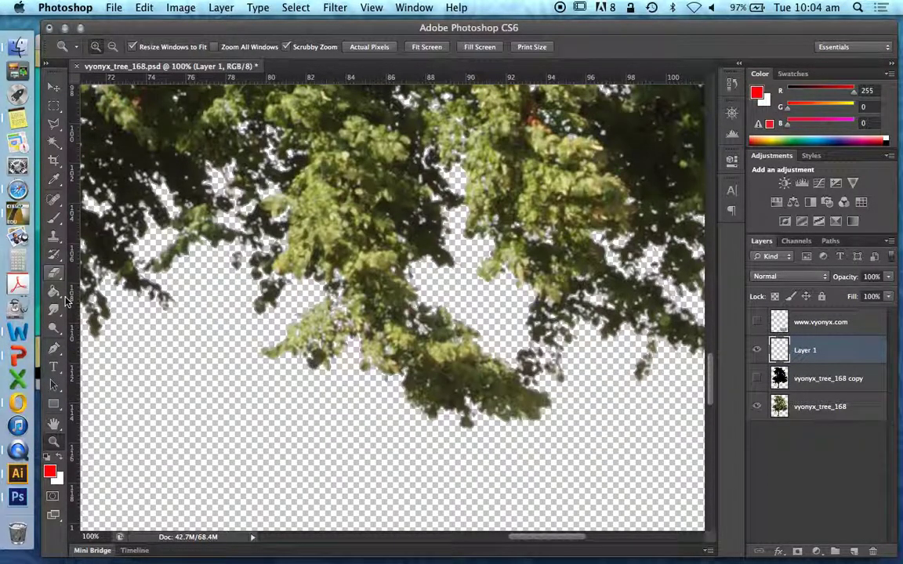
key("g")
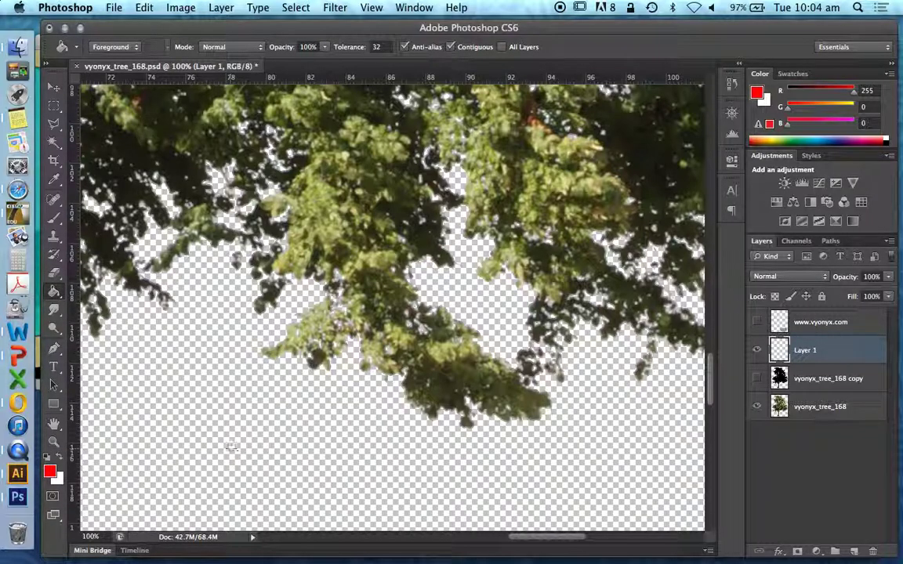
left_click(226, 404)
- Move the red layer below the tree layers and toggle the silhouette copy to inspect the cutout
left_click_drag(803, 362, 801, 480)
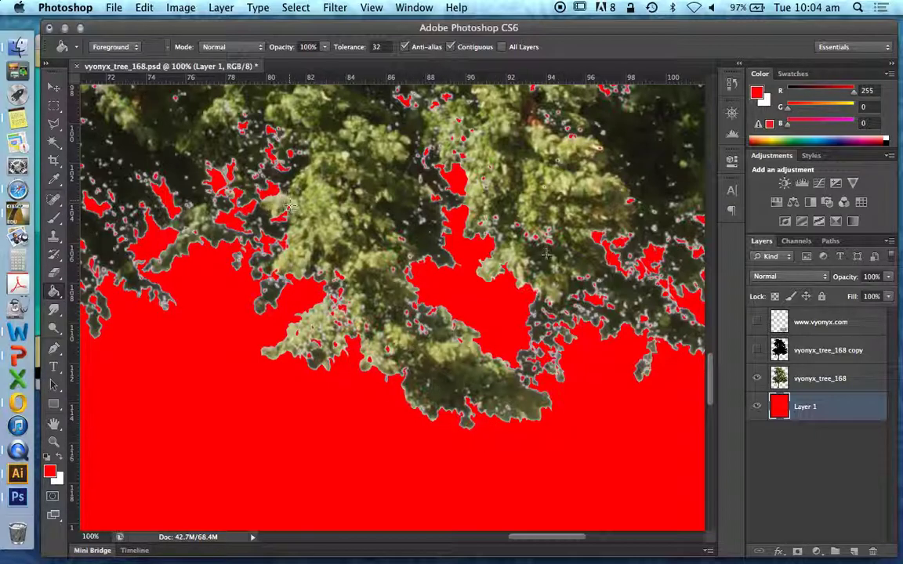
left_click(756, 351)
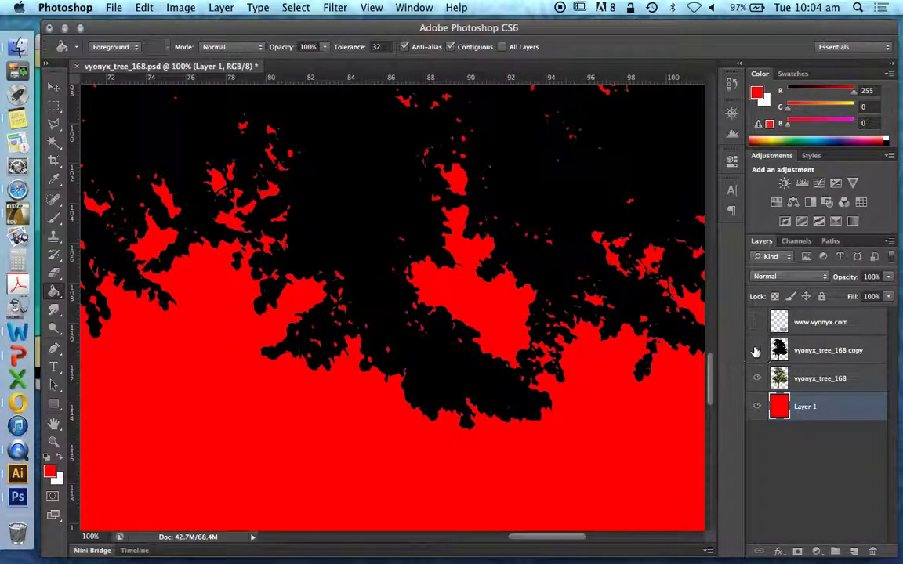
left_click(756, 350)
left_click(756, 350)
left_click(756, 350)
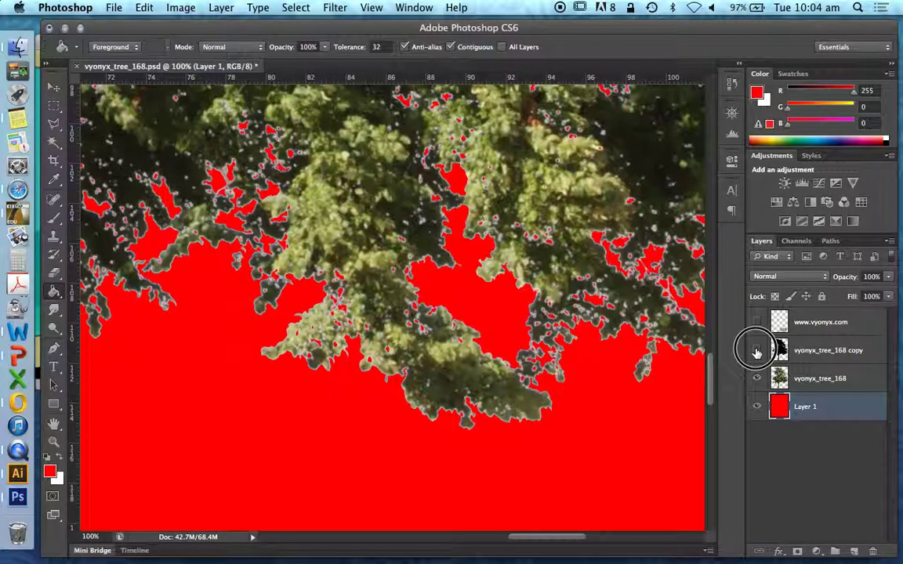
left_click(756, 351)
left_click(756, 351)
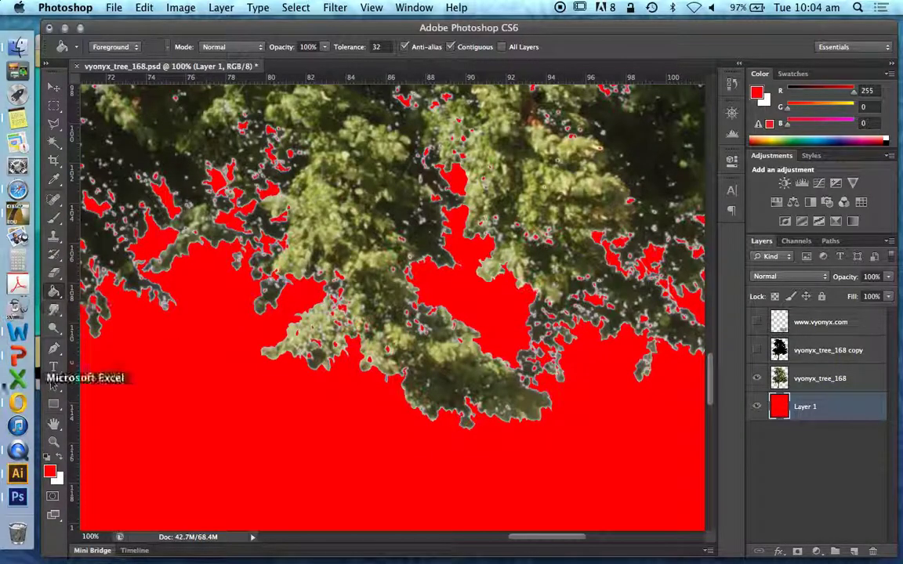
left_click(18, 208)
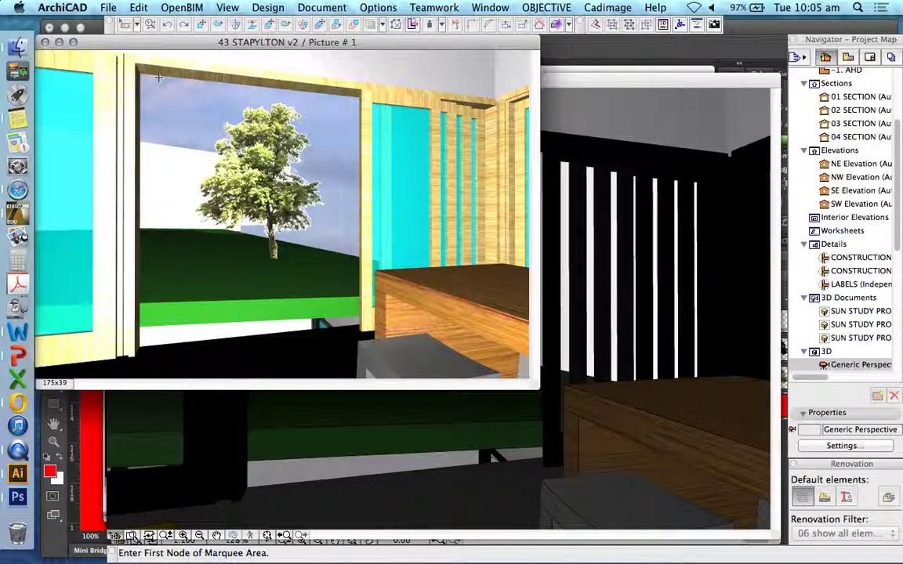
- Zoom the red-backed tree out to 12.5% in Photoshop, then return to ArchiCAD's rendered picture
left_click(18, 496)
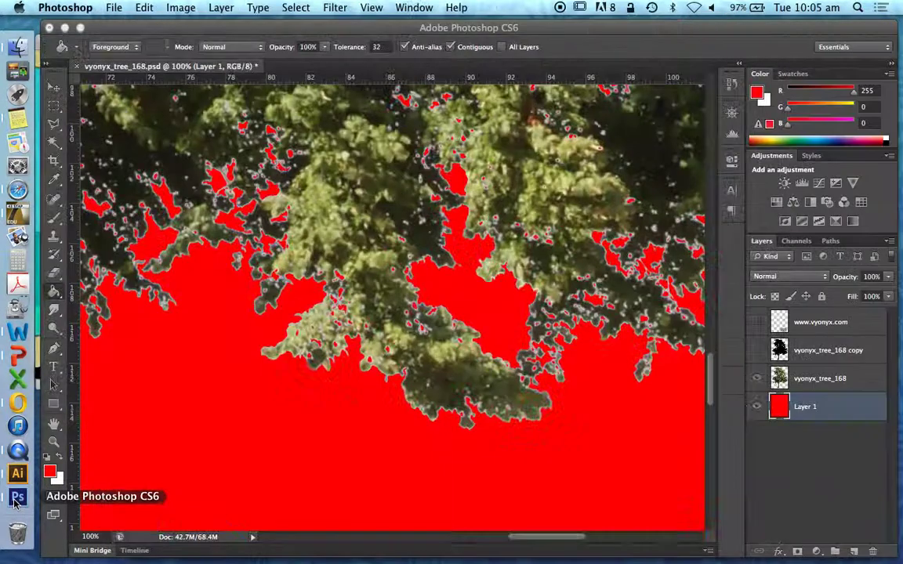
left_click(54, 443)
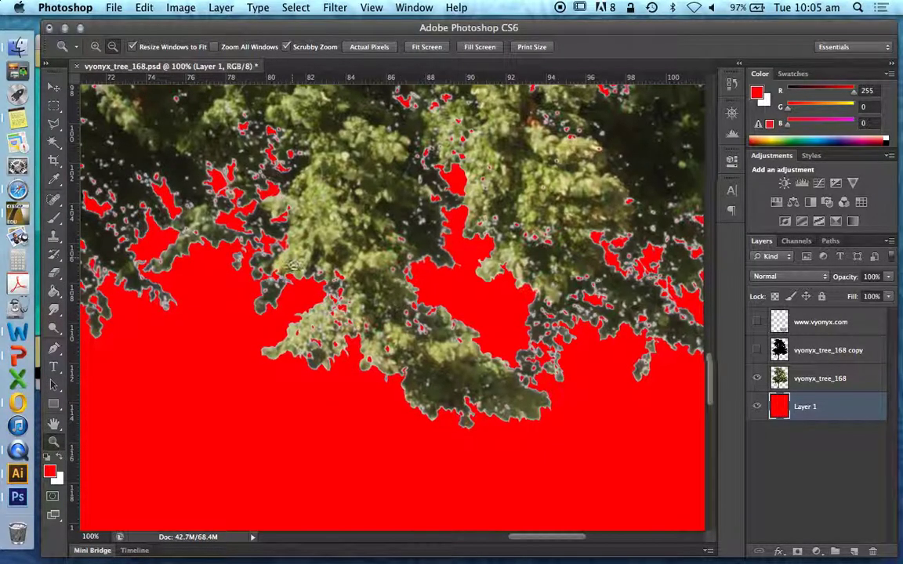
left_click(299, 282, "alt")
left_click(299, 282, "alt")
left_click(300, 282, "alt")
left_click(327, 336, "alt")
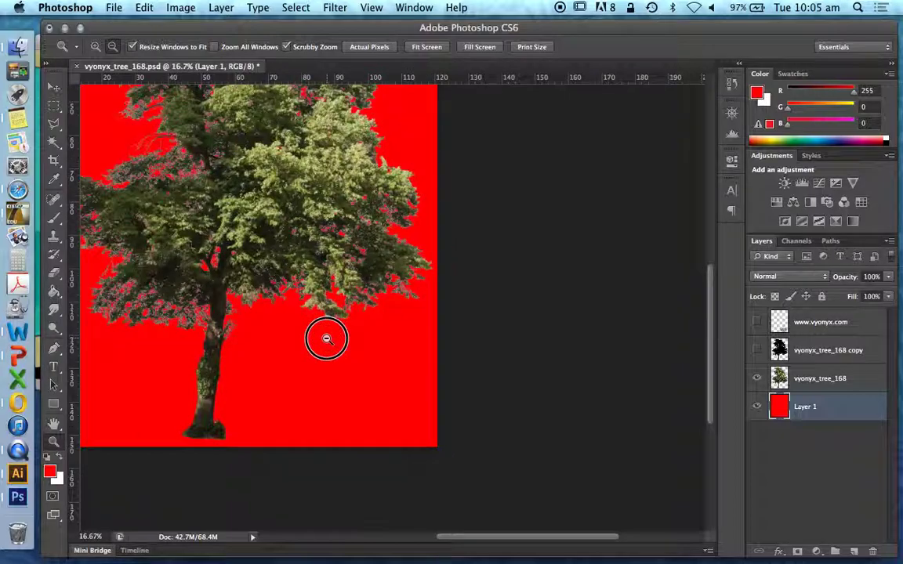
left_click(353, 360, "alt")
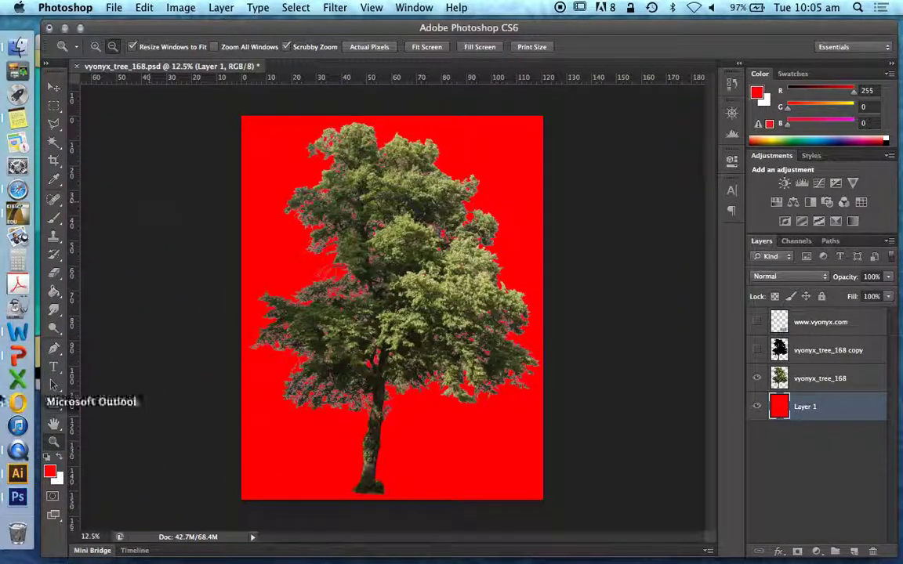
left_click(18, 211)
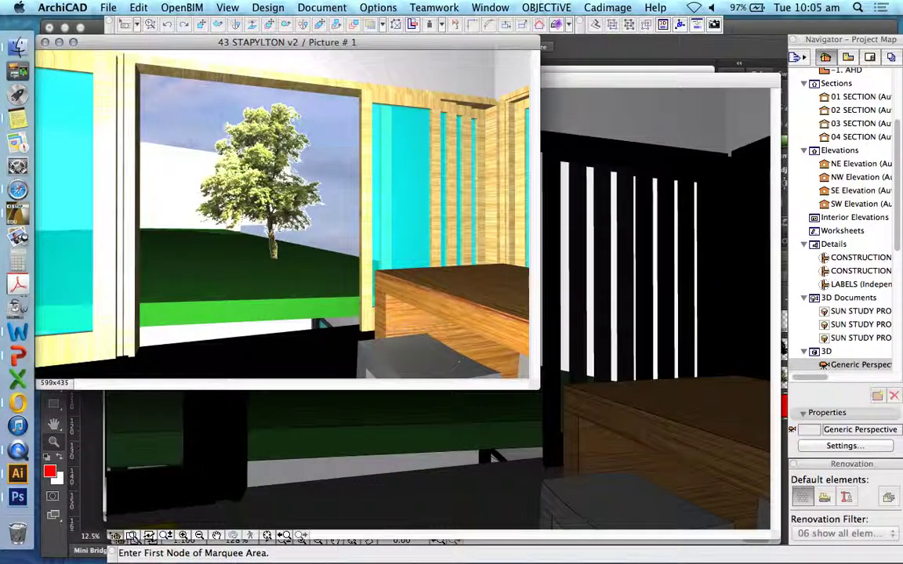